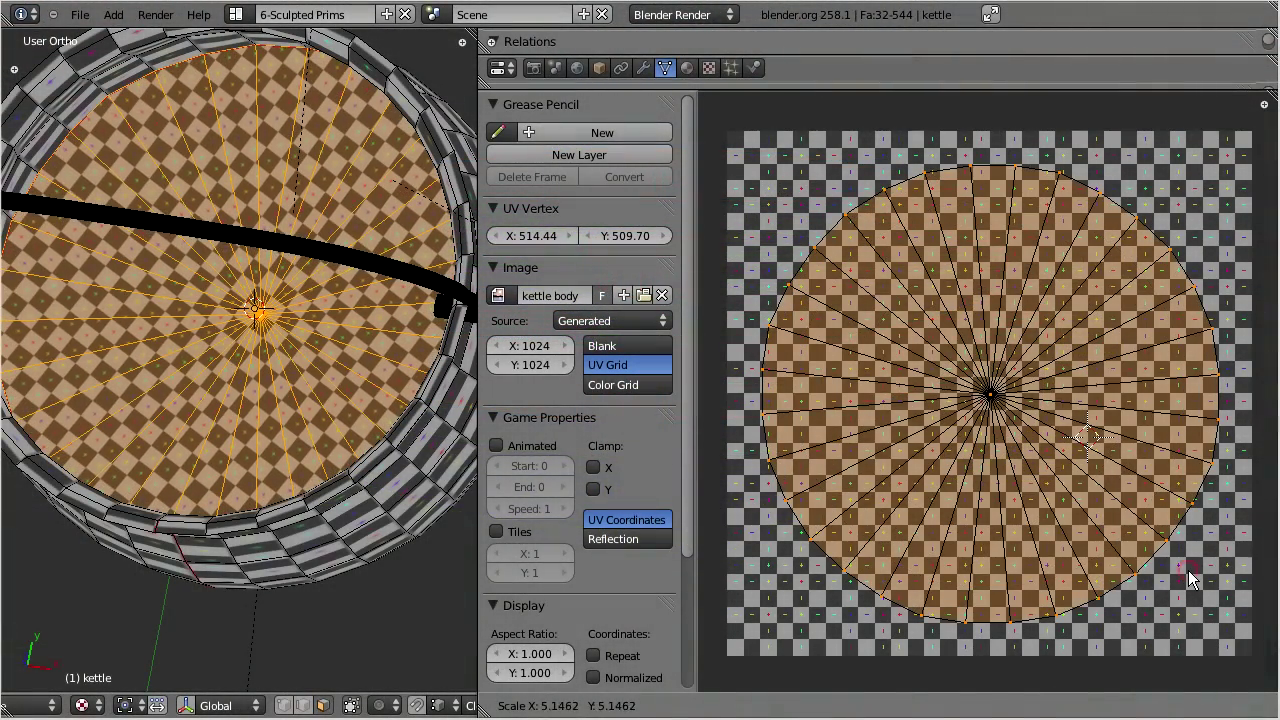
- Confirm the enlarged kettle-body UV island, then dissolve two horizontal edge loops from the pot
click(1188, 570)
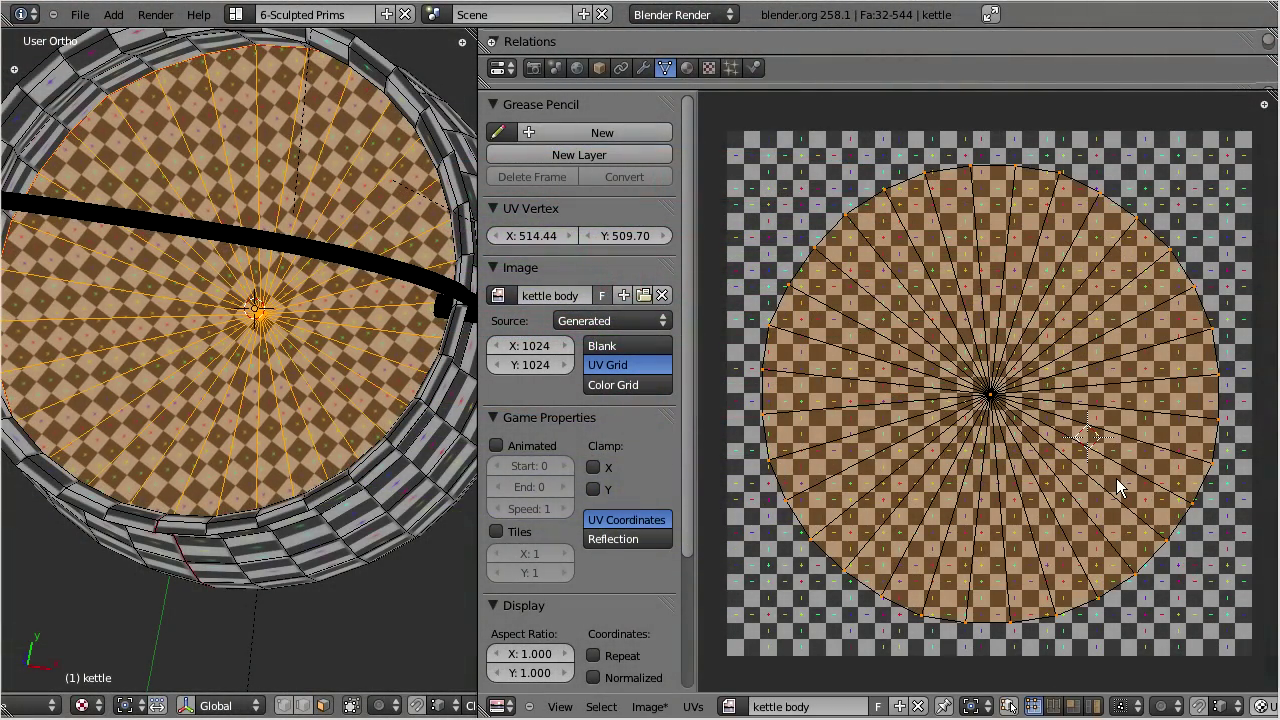
click(730, 706)
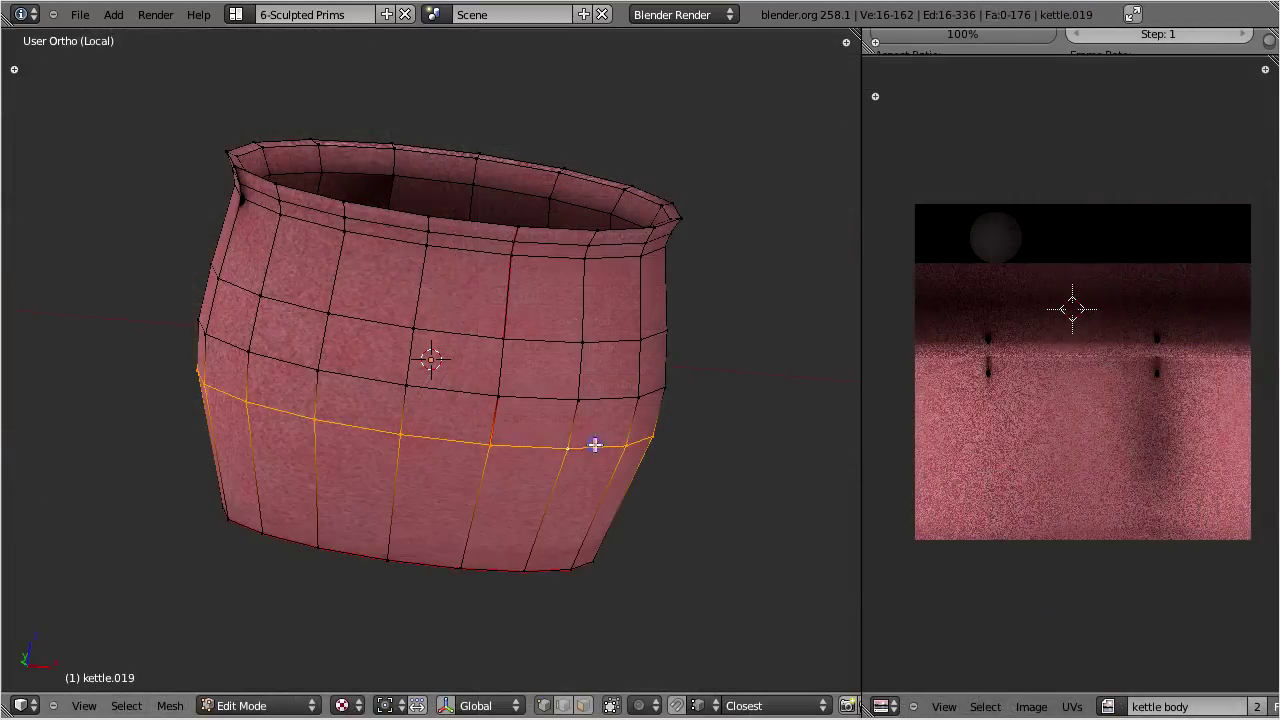
click(574, 447)
alt+right_click(591, 395)
key(x)
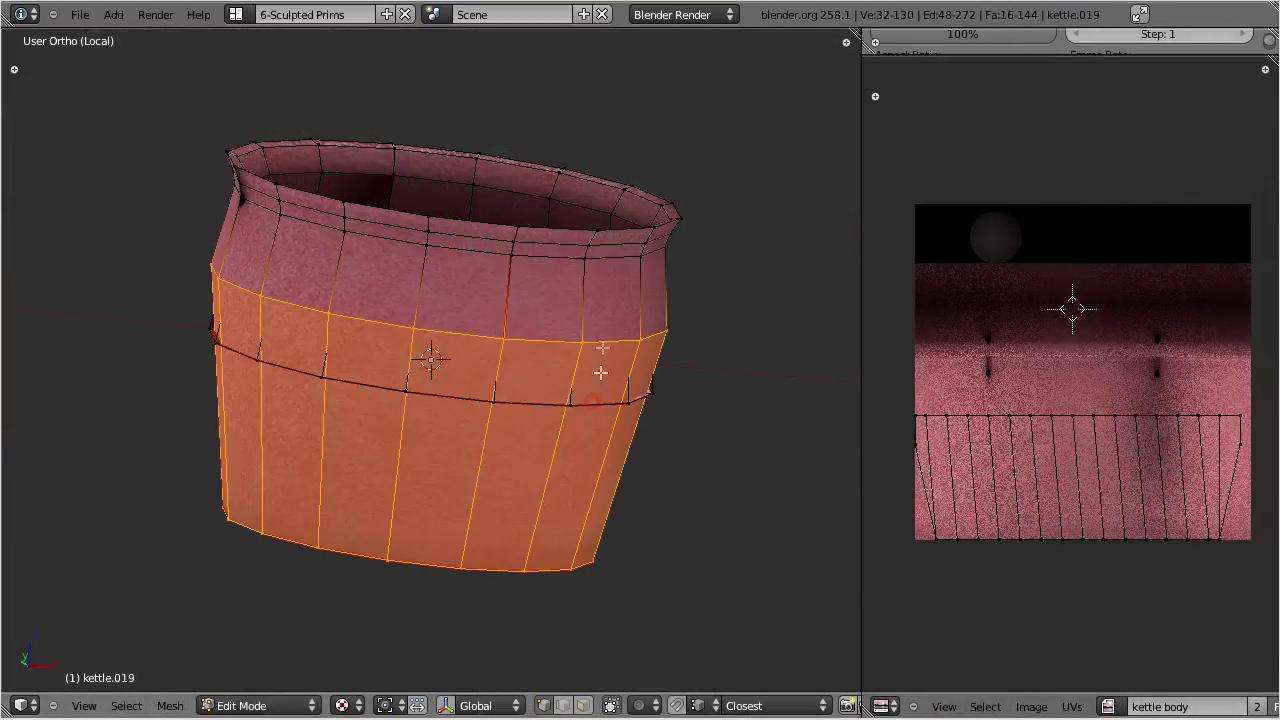
click(602, 345)
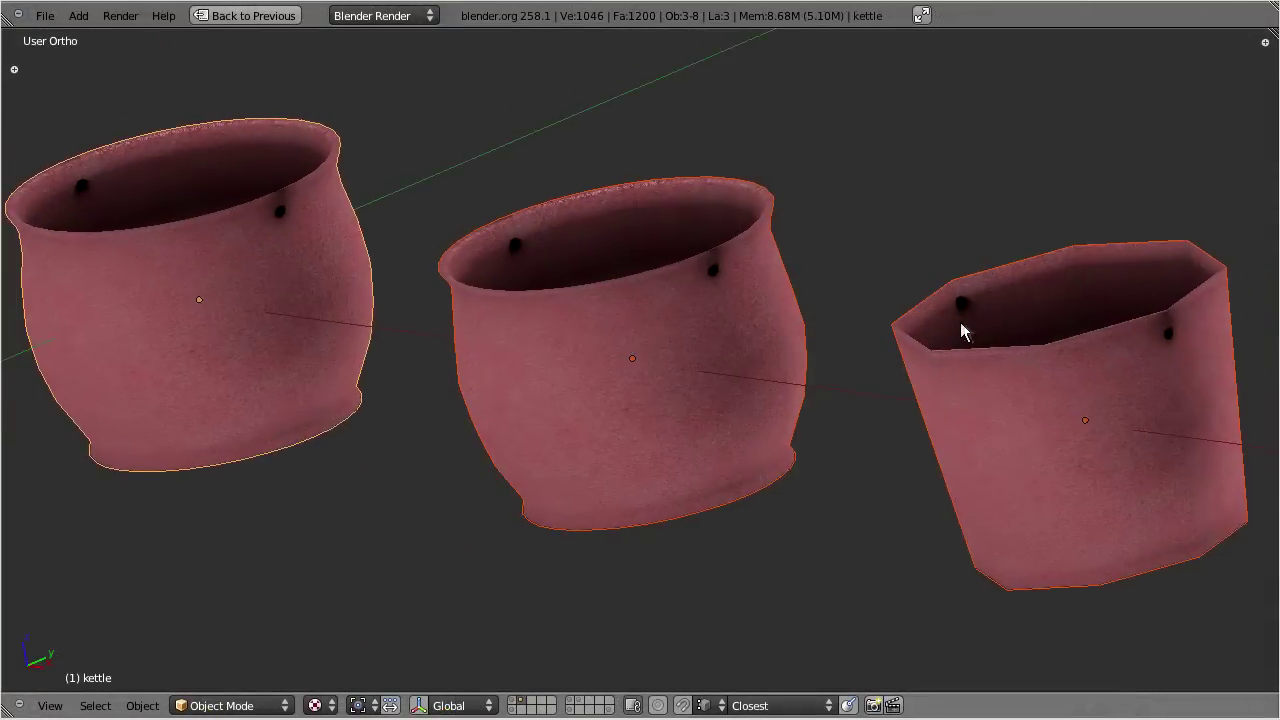
- Orbit the viewport around the three kettles
middle_drag(960, 322, 904, 320)
middle_drag(904, 320, 876, 318)
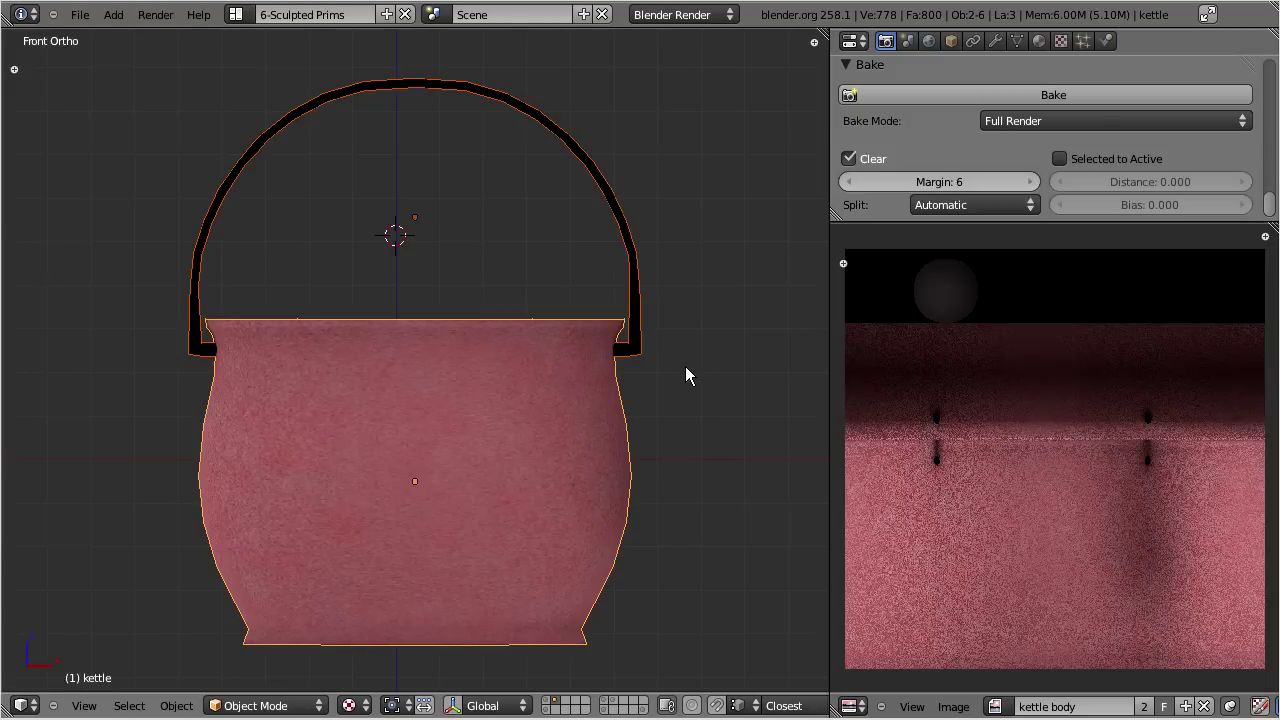
- Duplicate the kettle body and place the copy to its right along the X axis
scroll(414, 452, down, 1)
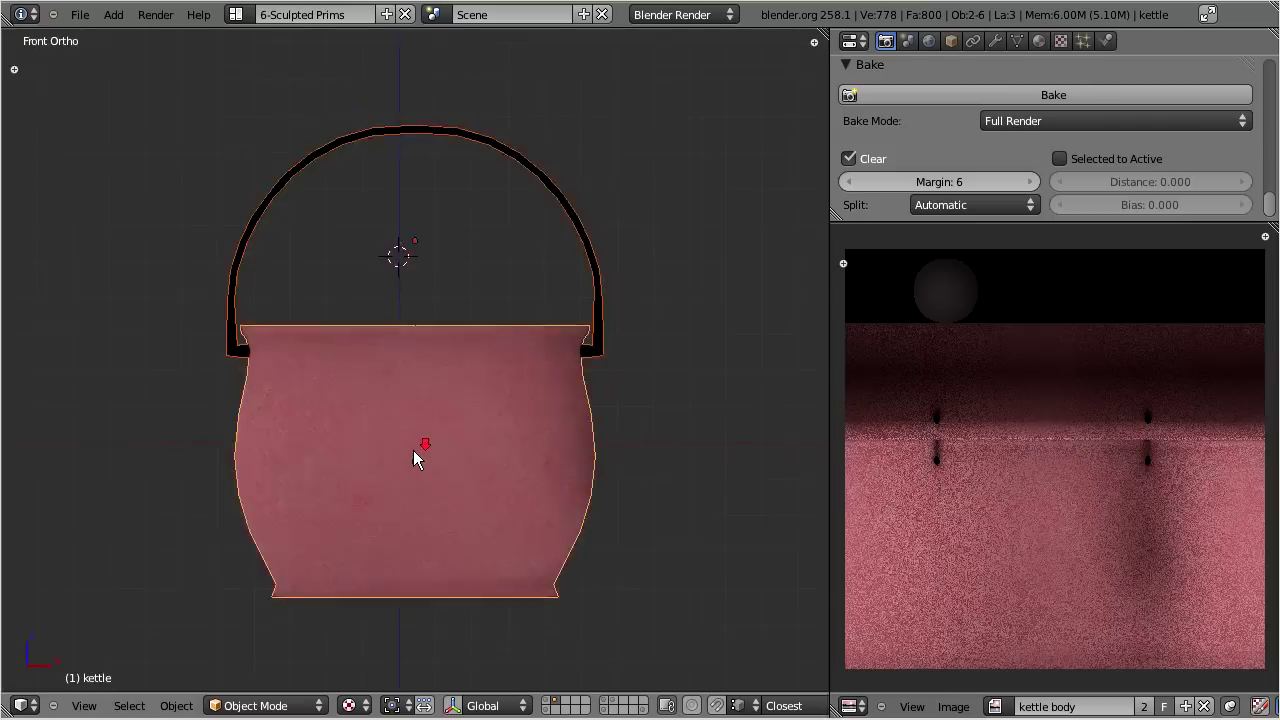
scroll(413, 450, down, 3)
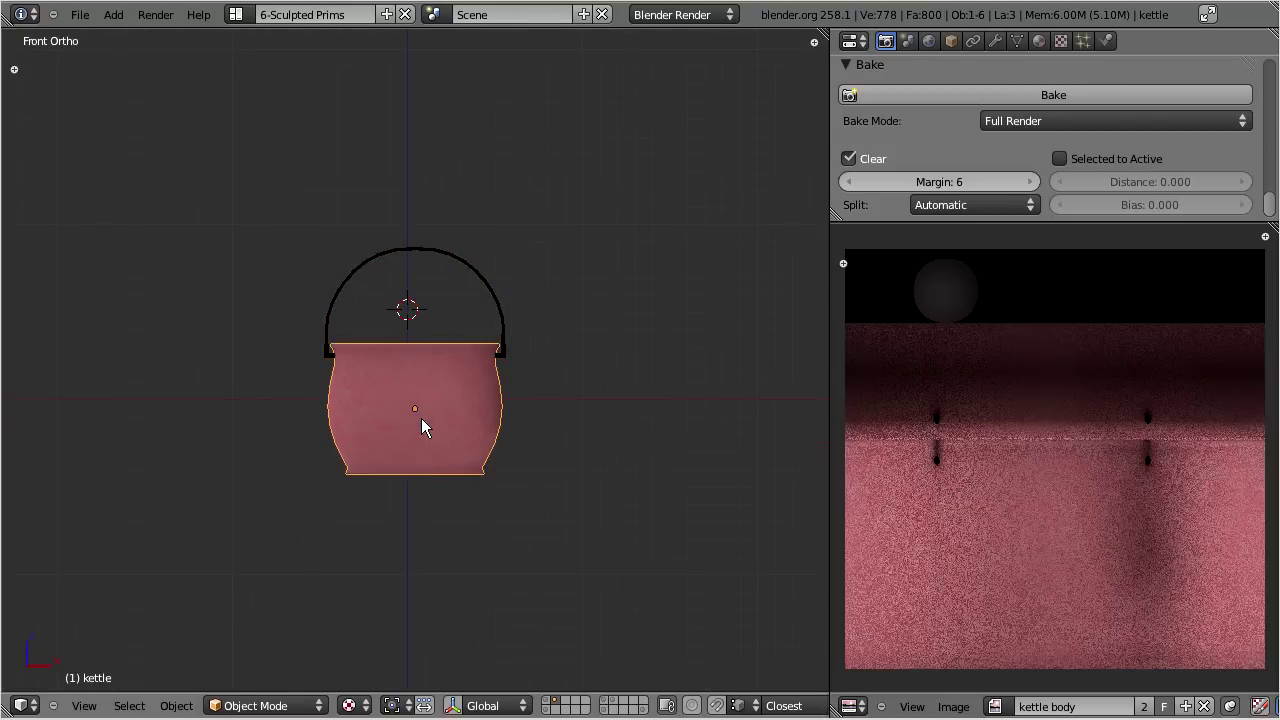
key(shift+d)
key(x)
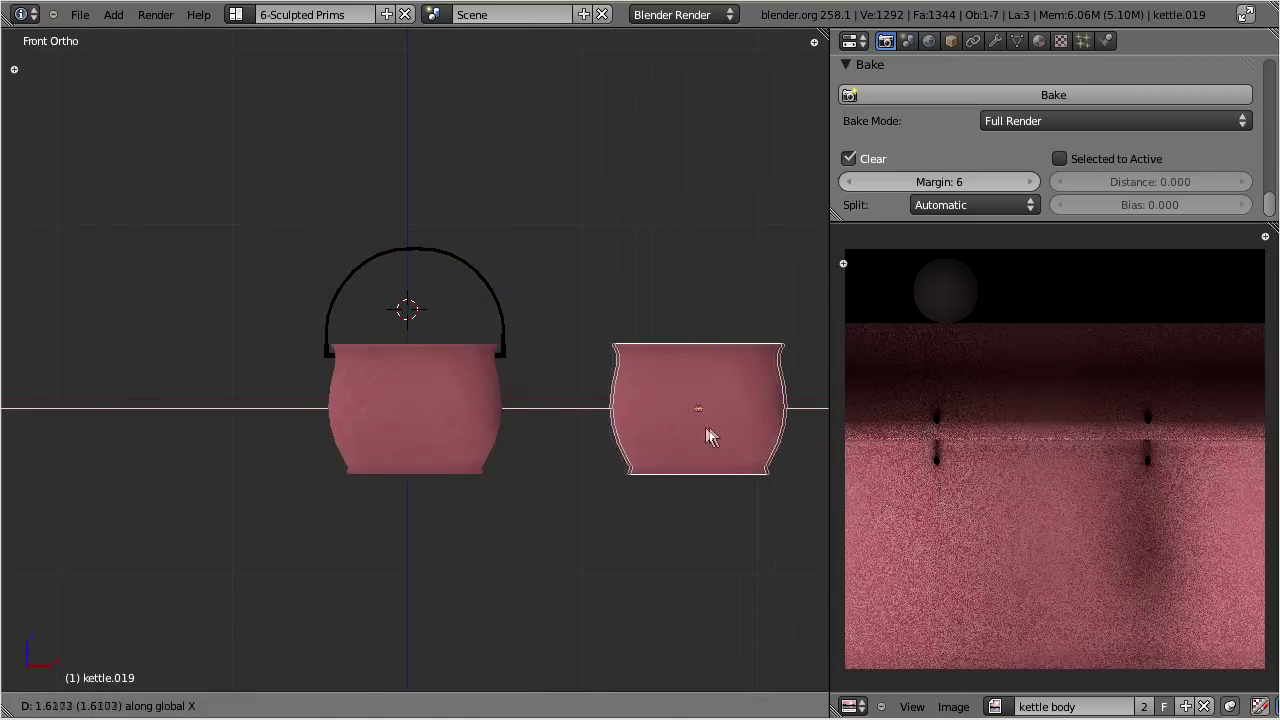
click(711, 427)
- Isolate the copy in local view and enter Edit Mode on its mesh
key(KP_Divide)
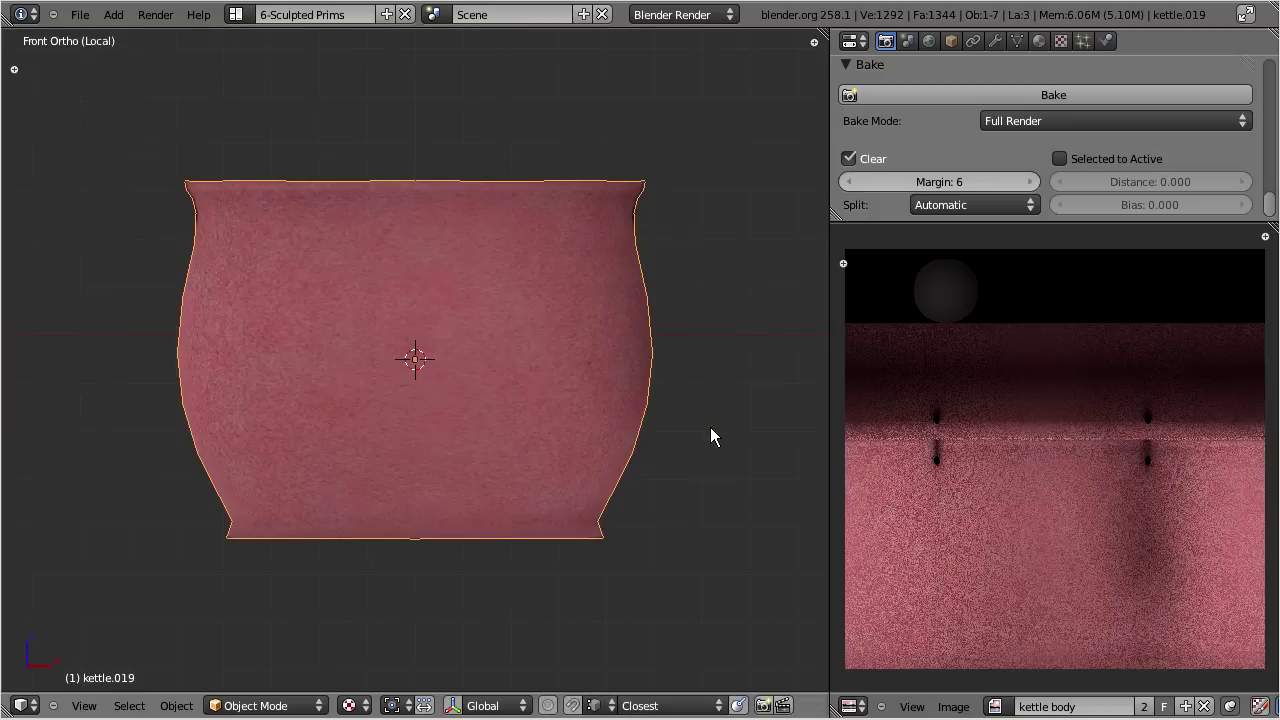
scroll(627, 387, up, 1)
scroll(627, 387, up, 1)
key(Tab)
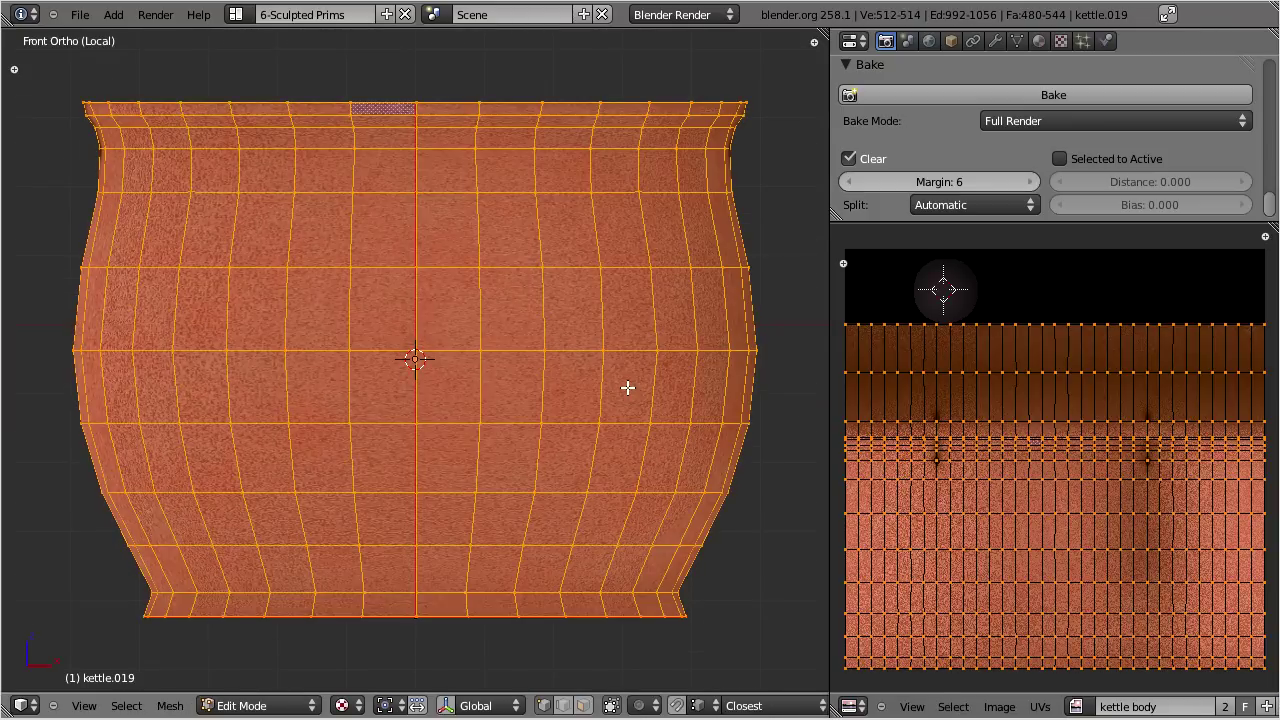
- Dissolve the top two and one bottom horizontal edge loop of the copied kettle
alt+right_click(668, 116)
key(x)
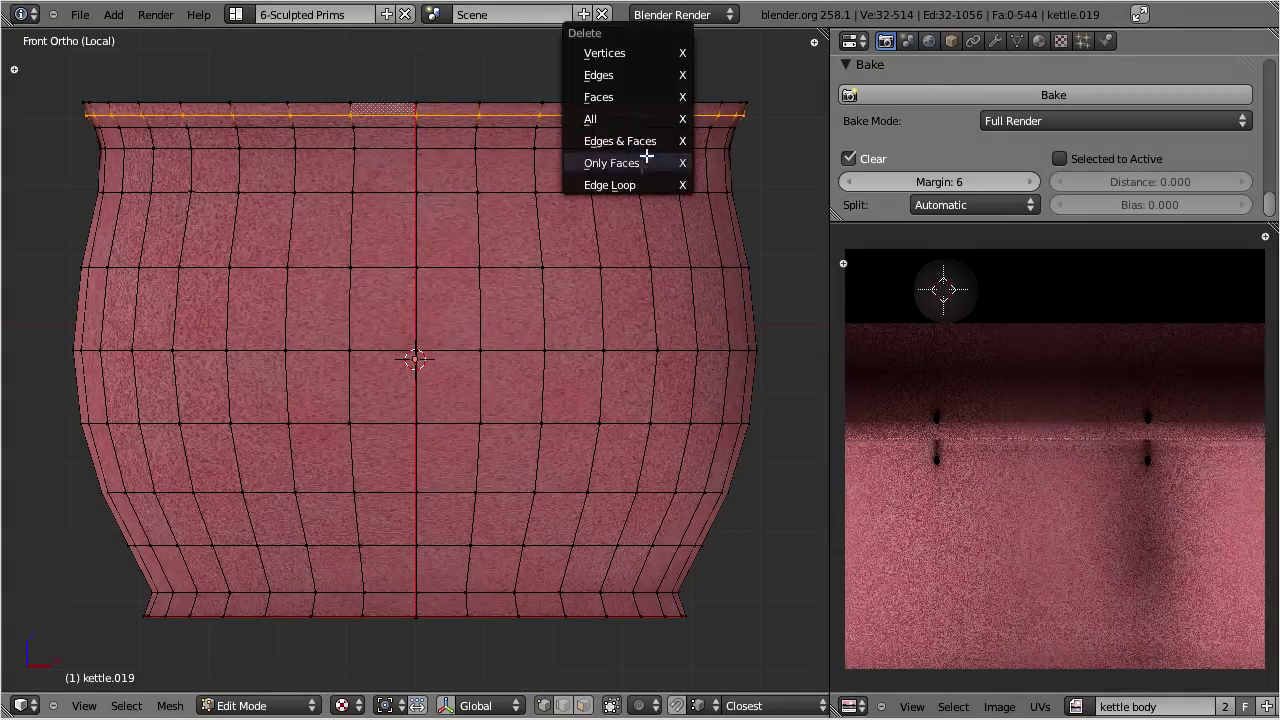
click(630, 184)
alt+right_click(692, 191)
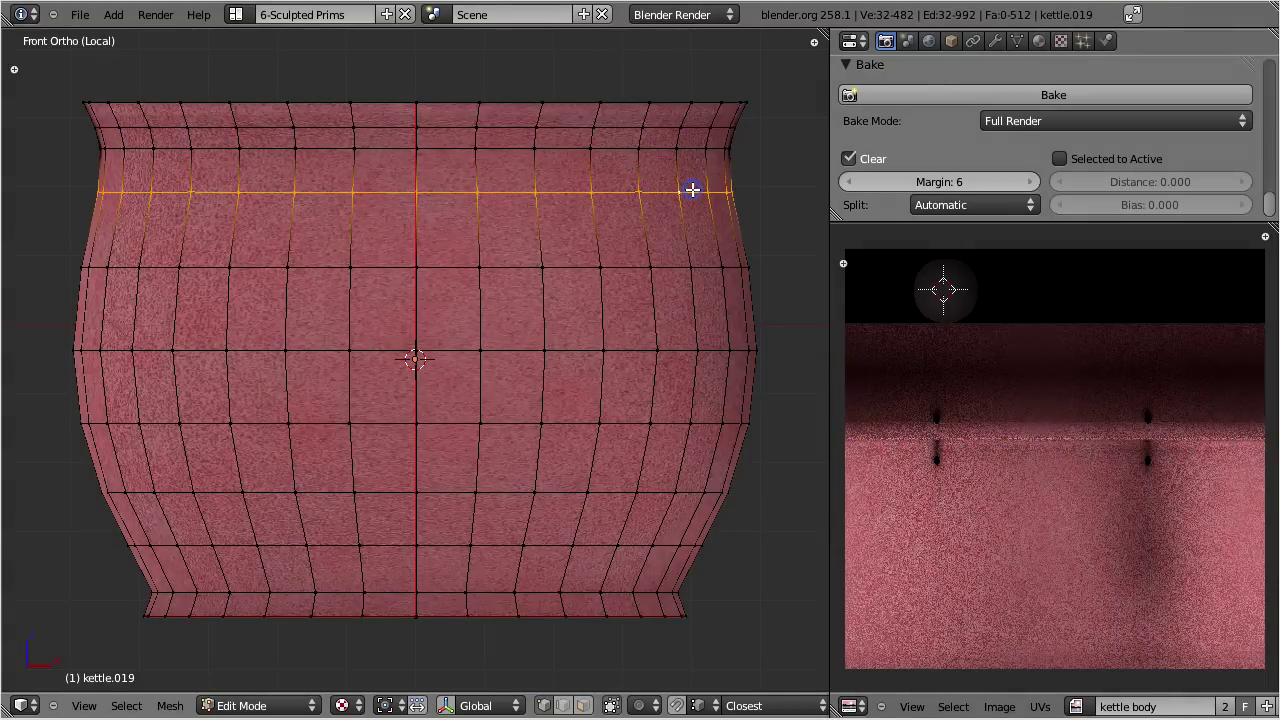
key(x)
click(668, 192)
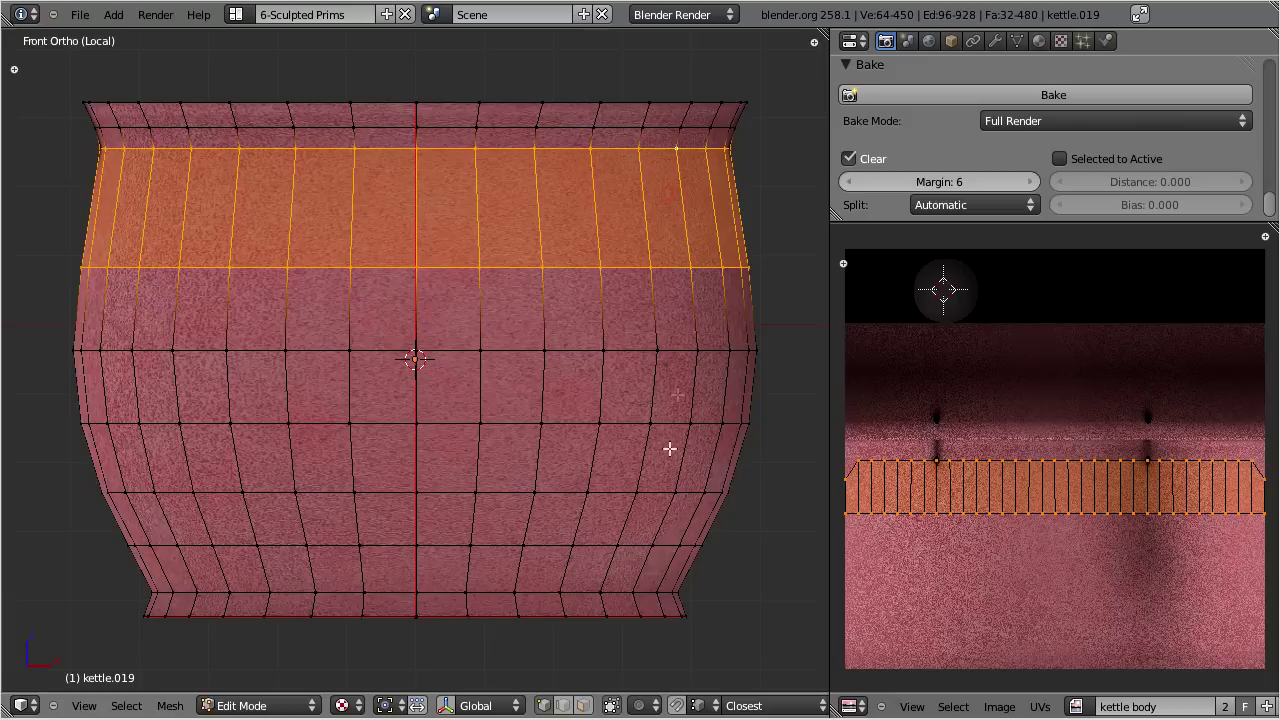
alt+right_click(640, 545)
key(x)
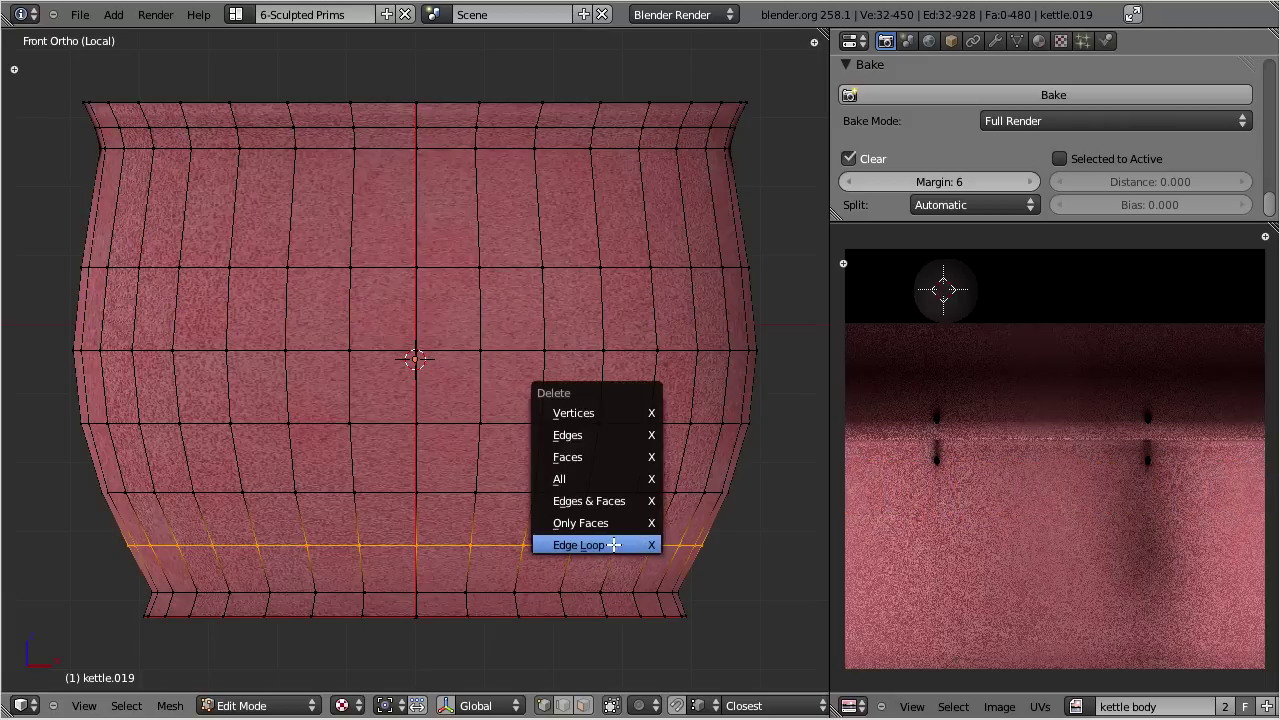
click(613, 545)
- Remove an edge loop on the pot's inner rim
middle_drag(432, 397, 541, 311)
scroll(541, 311, up, 3)
alt+right_click(557, 117)
key(x)
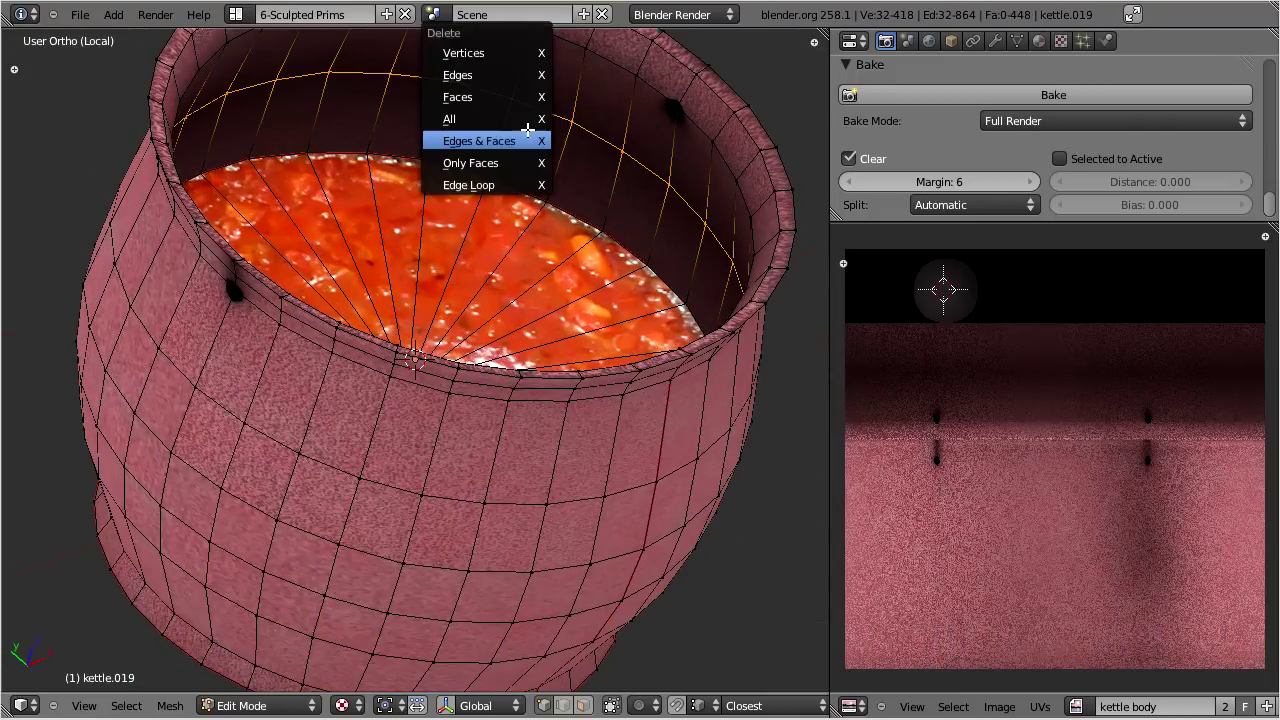
click(484, 185)
- Hide the soup disc faces and select the bottom disc's centre vertex
scroll(458, 298, down, 3)
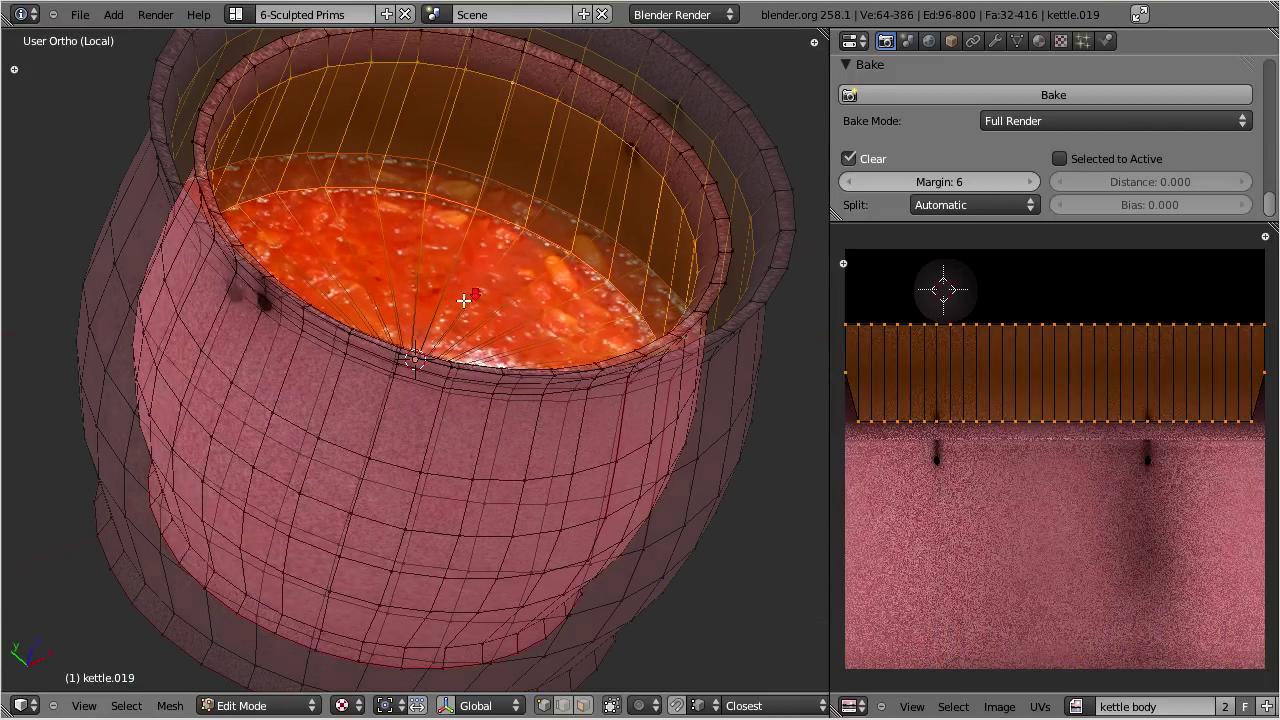
middle_drag(467, 384, 430, 591)
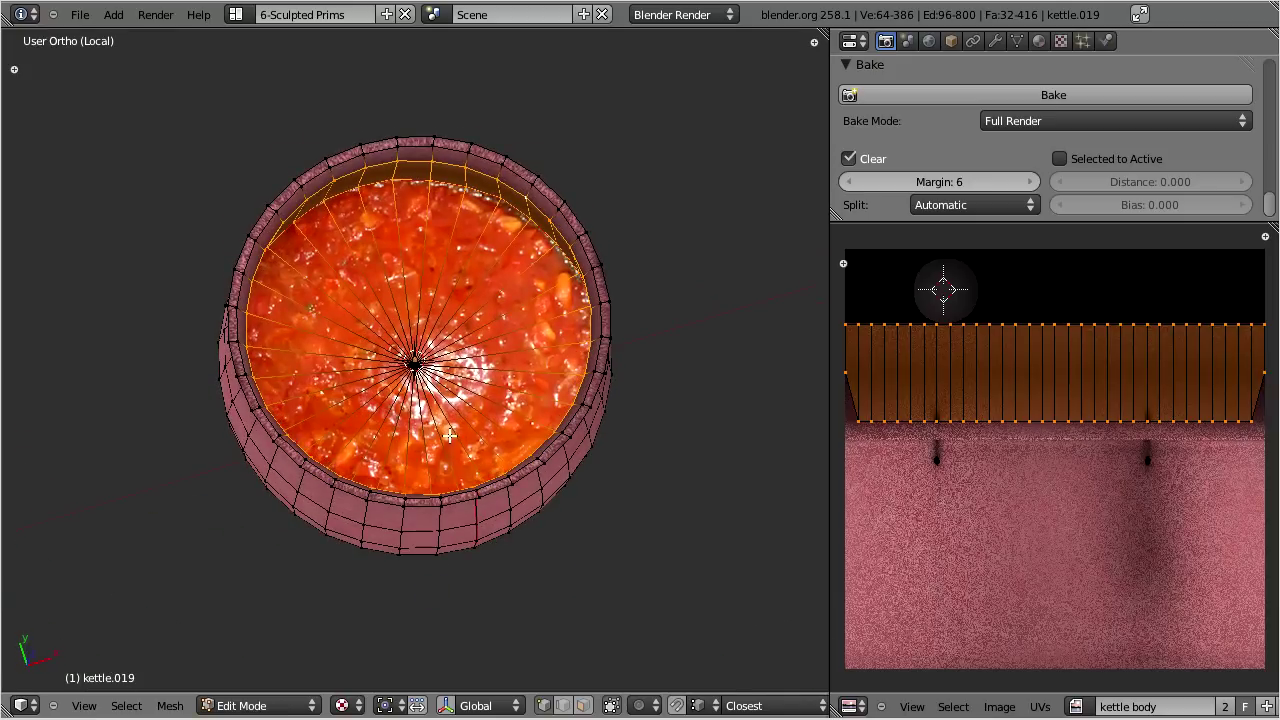
scroll(450, 435, up, 1)
right_click(438, 354)
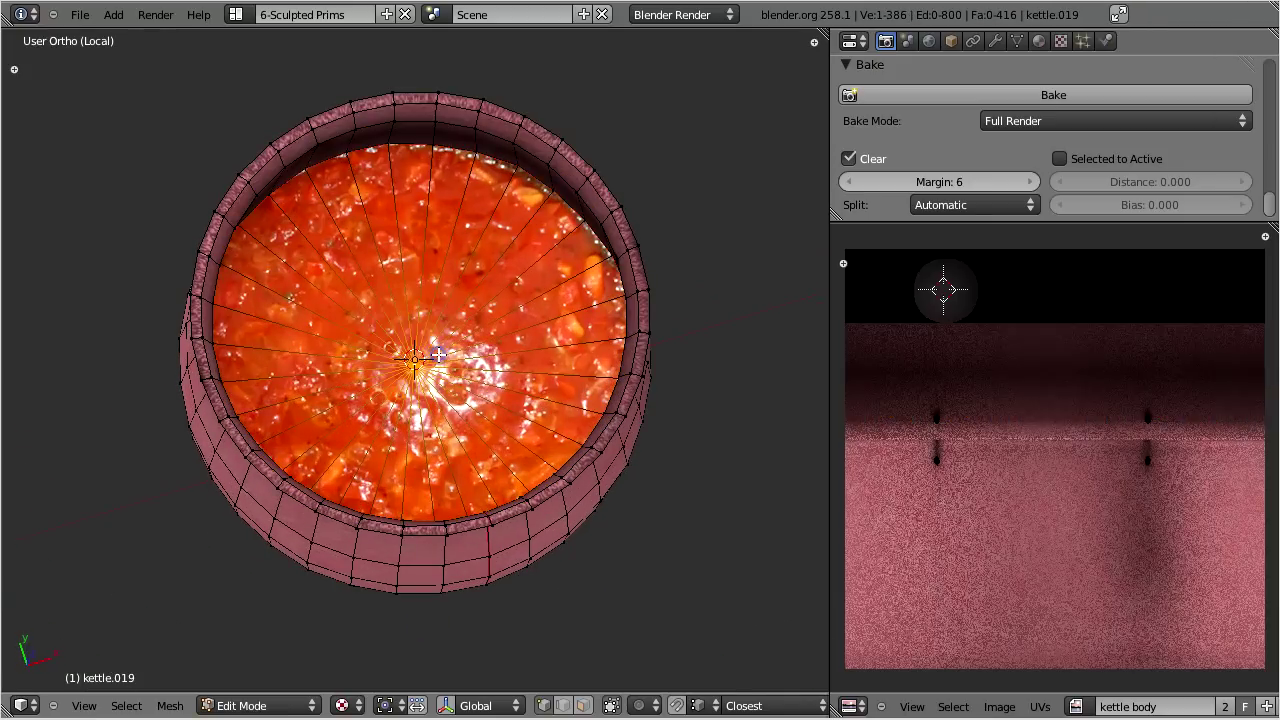
key(h)
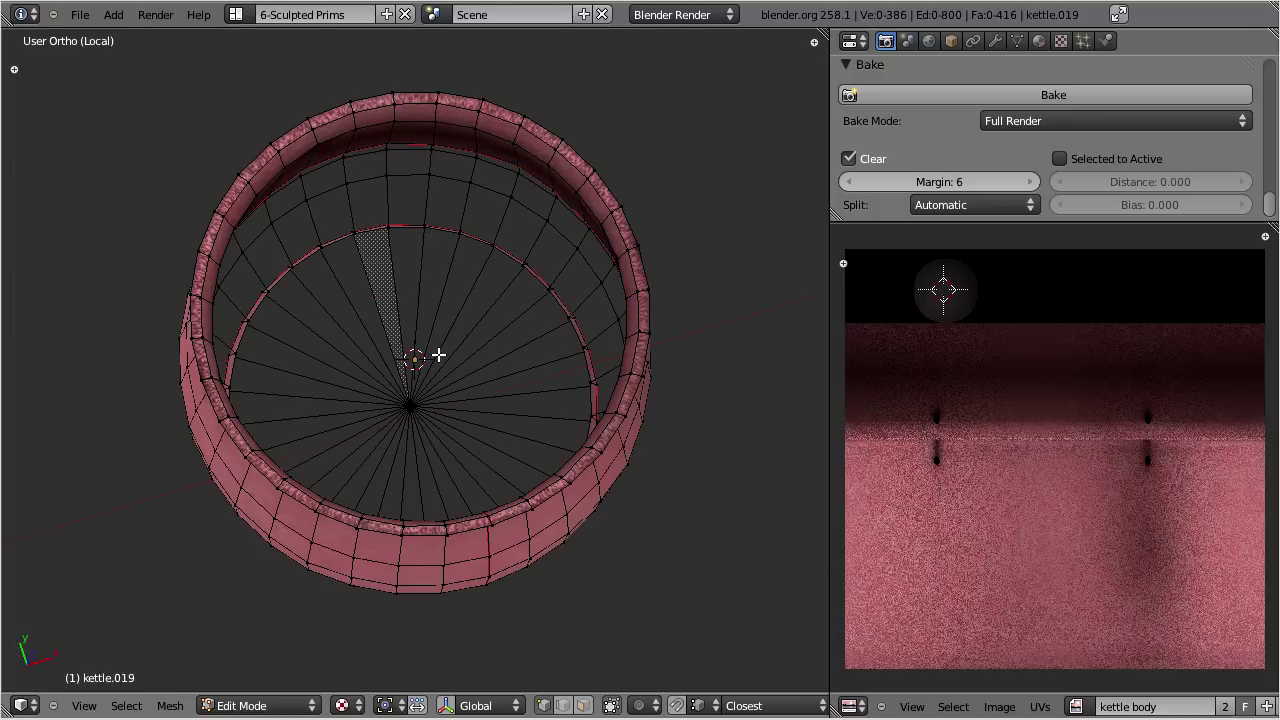
right_click(419, 403)
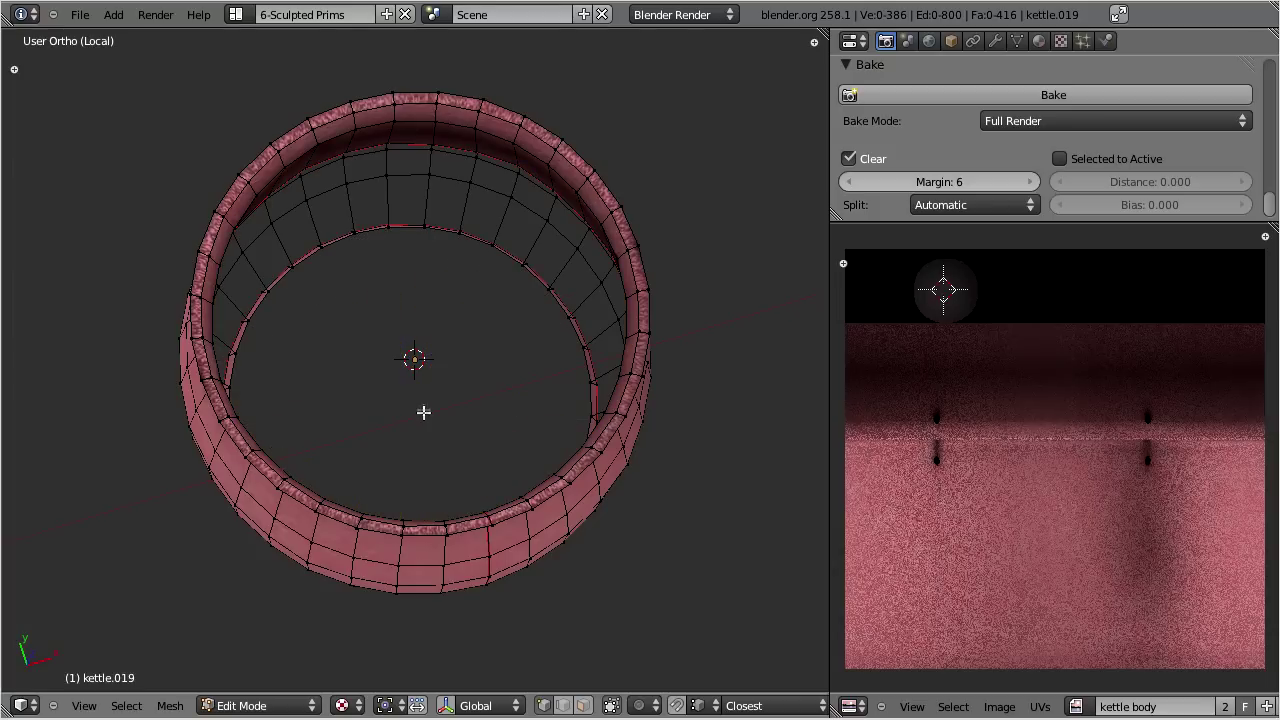
middle_drag(424, 453, 454, 496)
- In front view, dissolve the first several vertical edge loops around the pot
key(KP_1)
scroll(490, 317, up, 3)
key(x)
click(472, 314)
alt+right_click(629, 308)
alt+shift+right_click(751, 306)
middle_drag(751, 306, 682, 341)
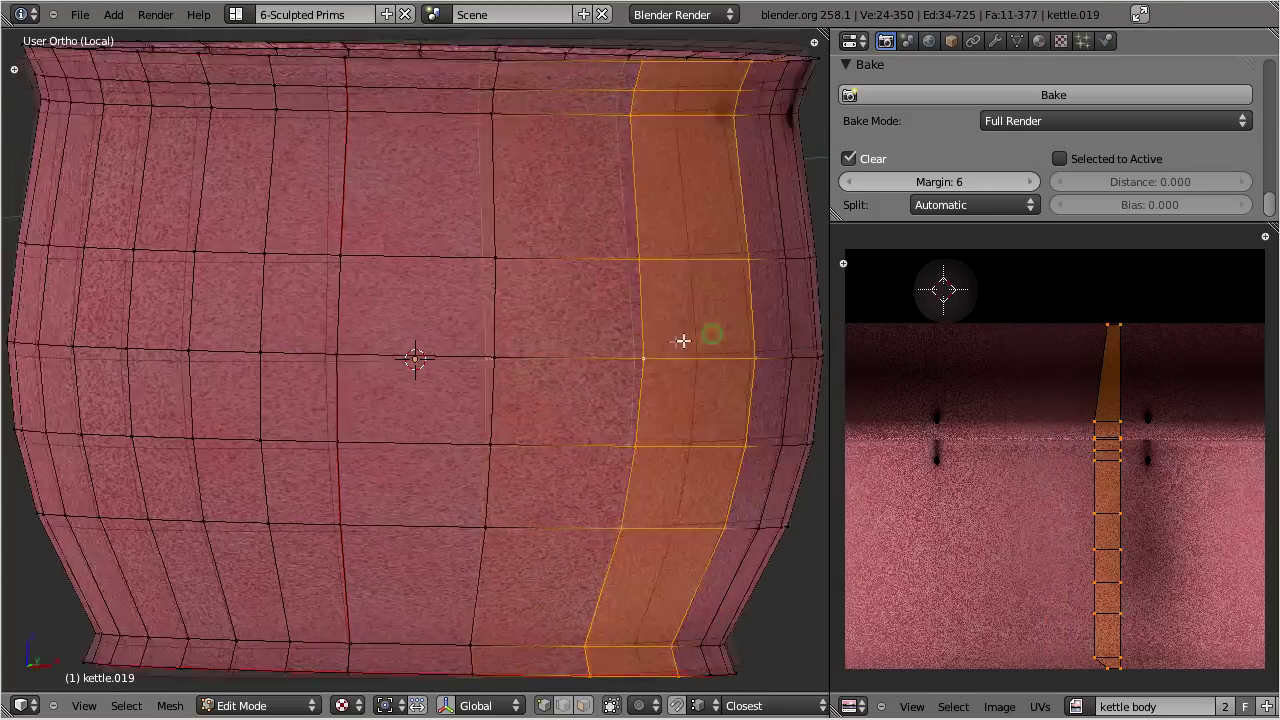
alt+right_click(371, 309)
key(x)
click(371, 309)
alt+right_click(523, 303)
alt+shift+right_click(740, 306)
middle_drag(740, 306, 553, 353)
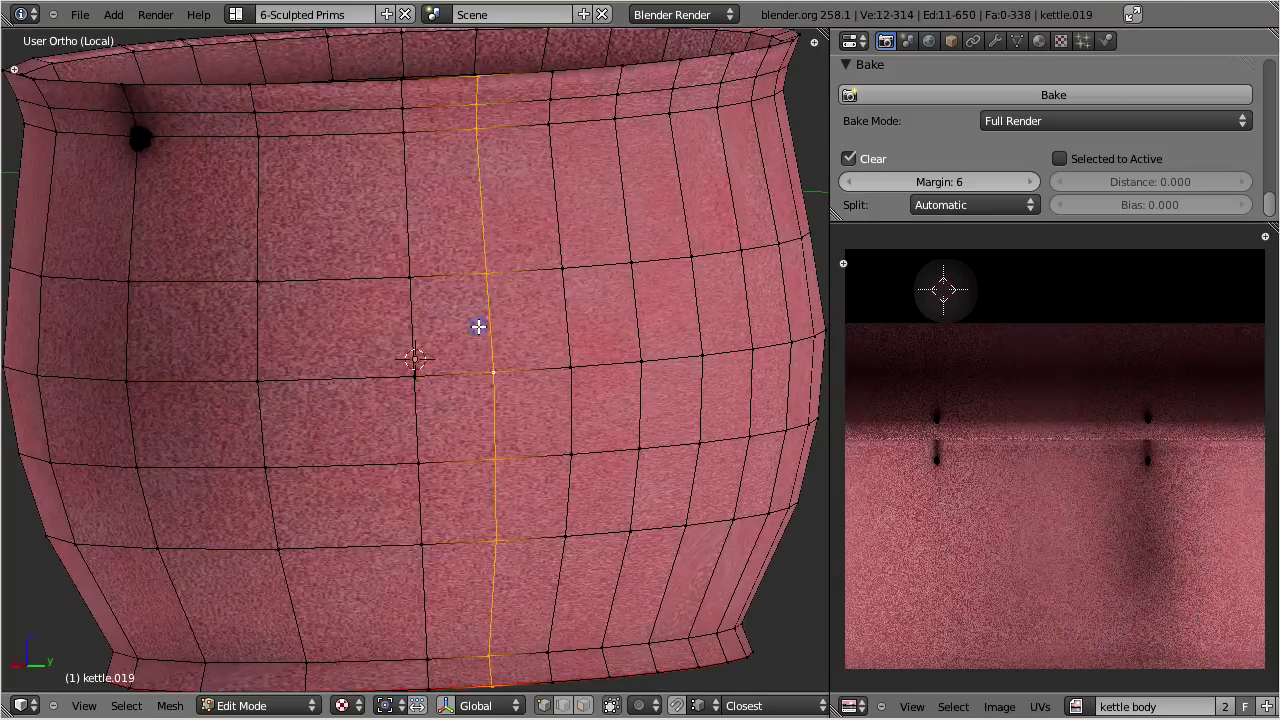
key(x)
click(600, 317)
alt+right_click(651, 317)
key(x)
click(651, 317)
- Dissolve the remaining vertical edge loops, clear the selection, and return to Object Mode
alt+right_click(440, 320)
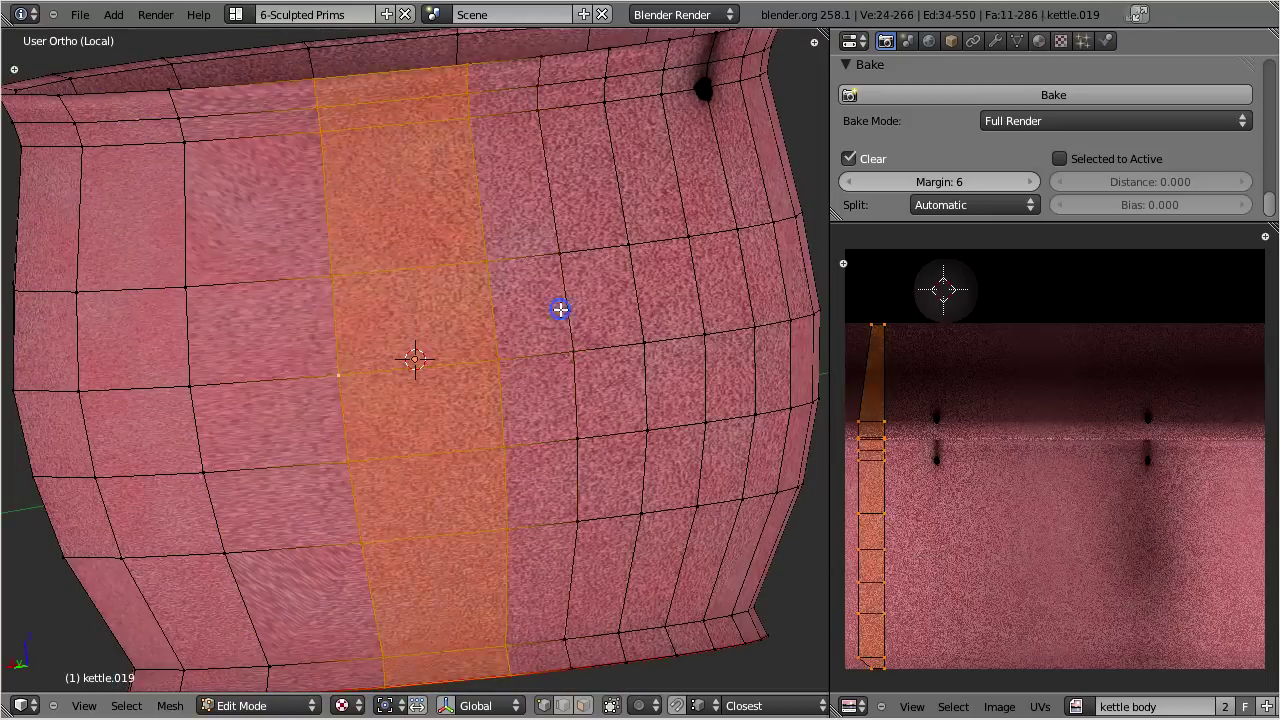
key(x)
click(560, 309)
alt+right_click(688, 300)
key(x)
click(688, 300)
alt+shift+right_click(563, 351)
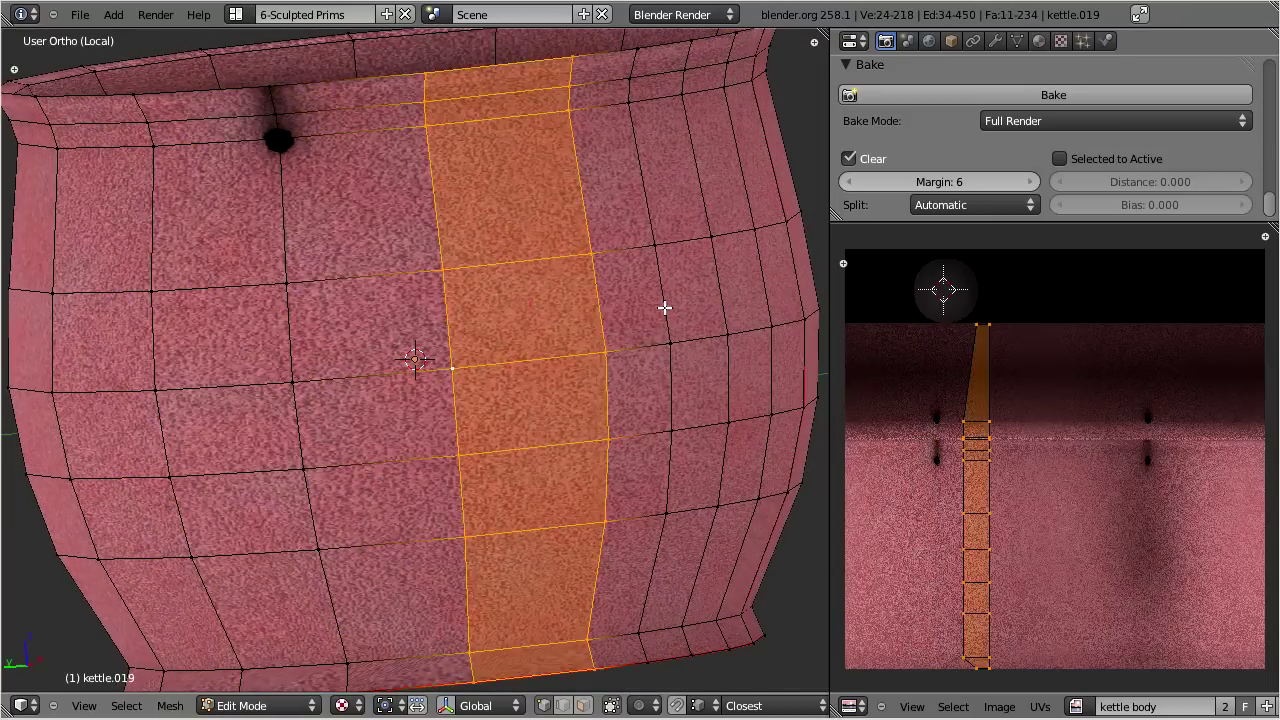
alt+right_click(664, 308)
key(x)
click(664, 308)
alt+shift+right_click(666, 331)
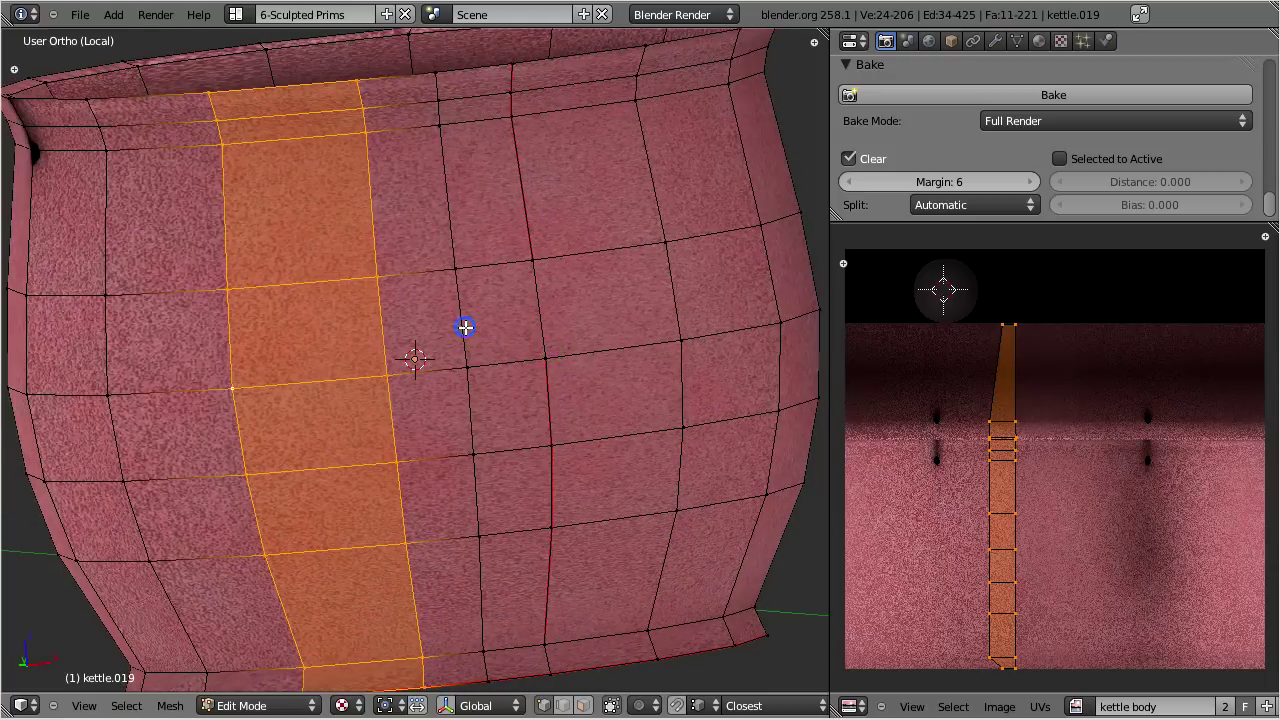
alt+right_click(465, 327)
key(x)
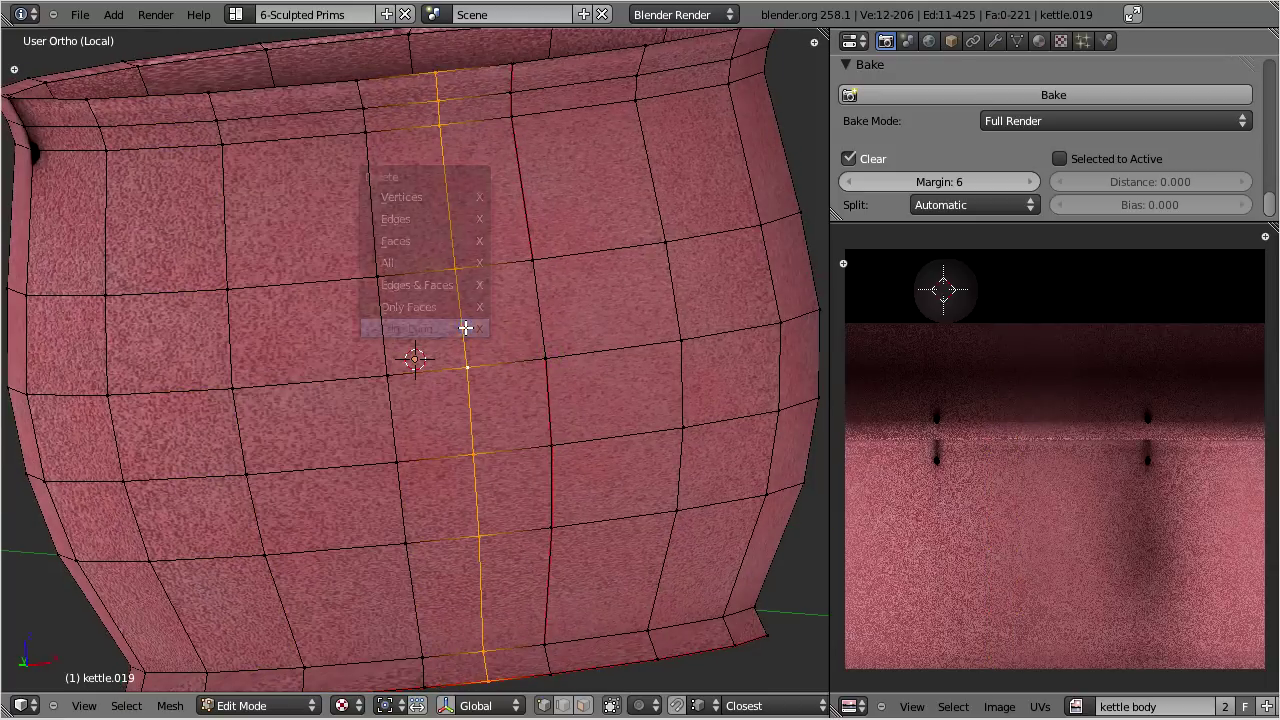
click(465, 327)
alt+shift+right_click(465, 327)
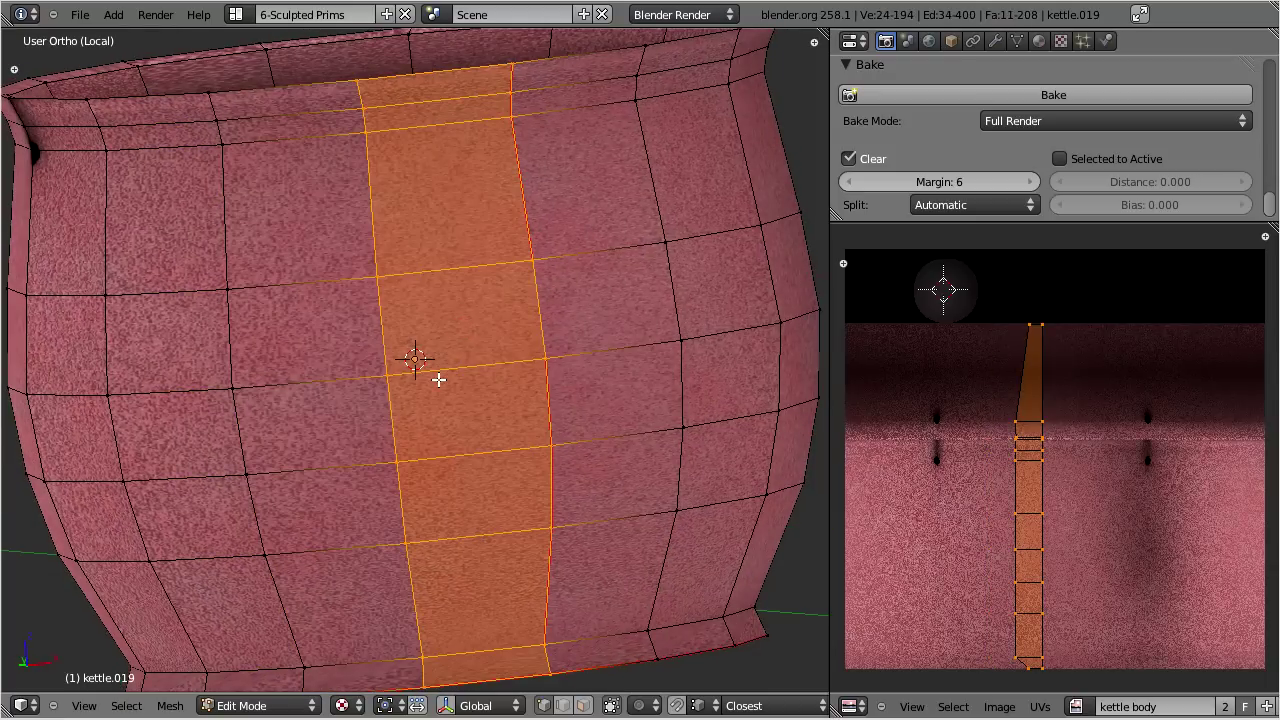
key(a)
scroll(449, 323, down, 5)
middle_drag(495, 296, 372, 386)
key(Tab)
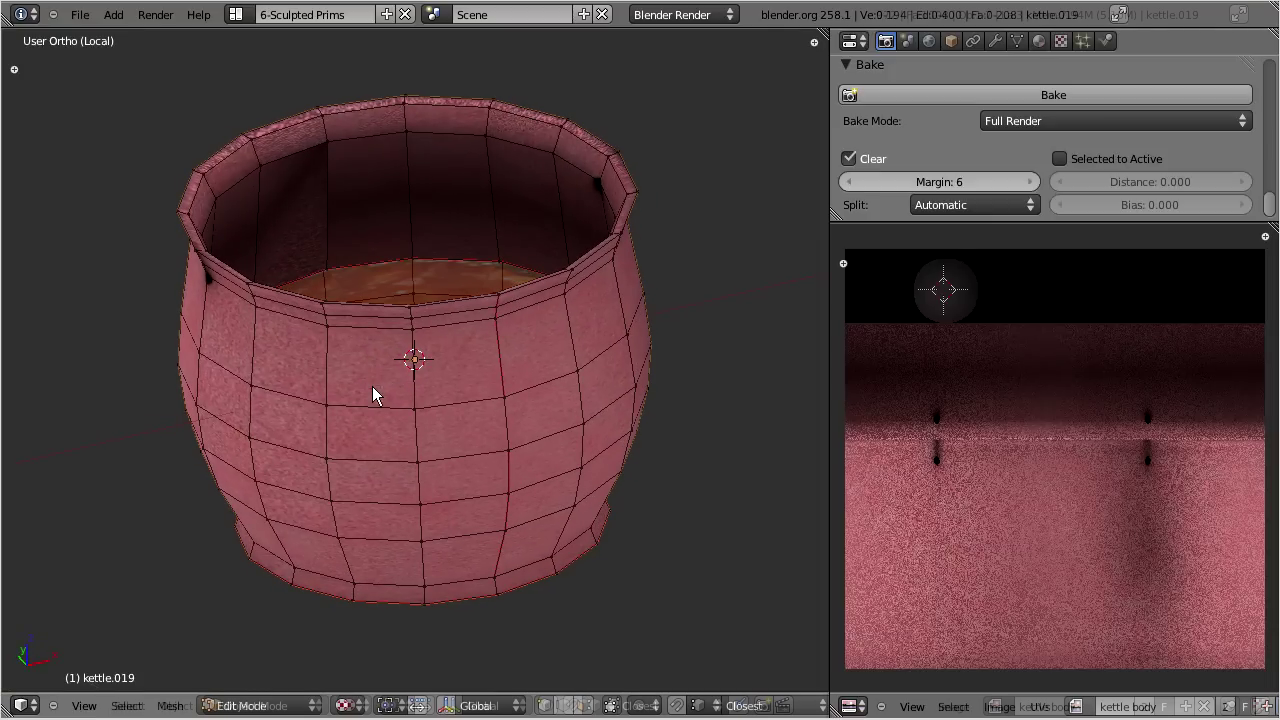
- Orbit the kettle and view its top in Edit Mode to compare rim density
middle_drag(558, 388, 442, 421)
middle_drag(392, 428, 454, 426)
key(KP_7)
key(Tab)
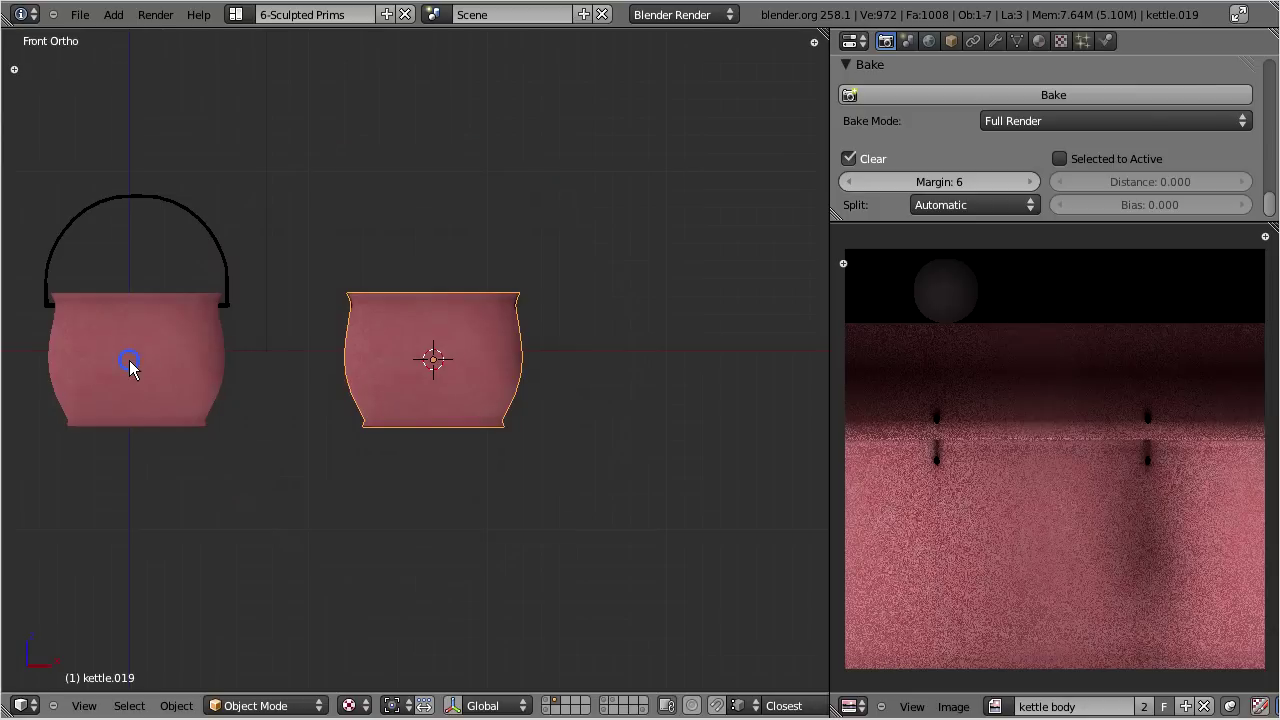
- Duplicate the left kettle body along X, isolate the copy, and enter Edit Mode
right_click(129, 360)
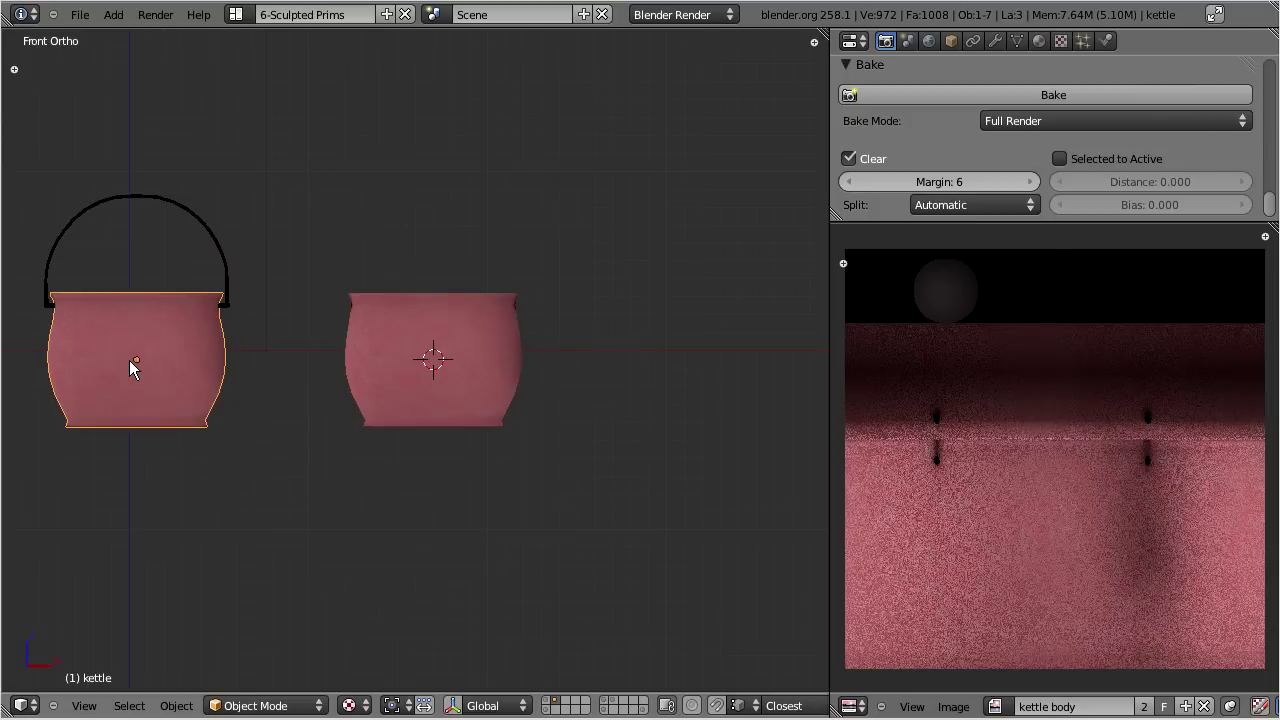
key(shift+d)
key(x)
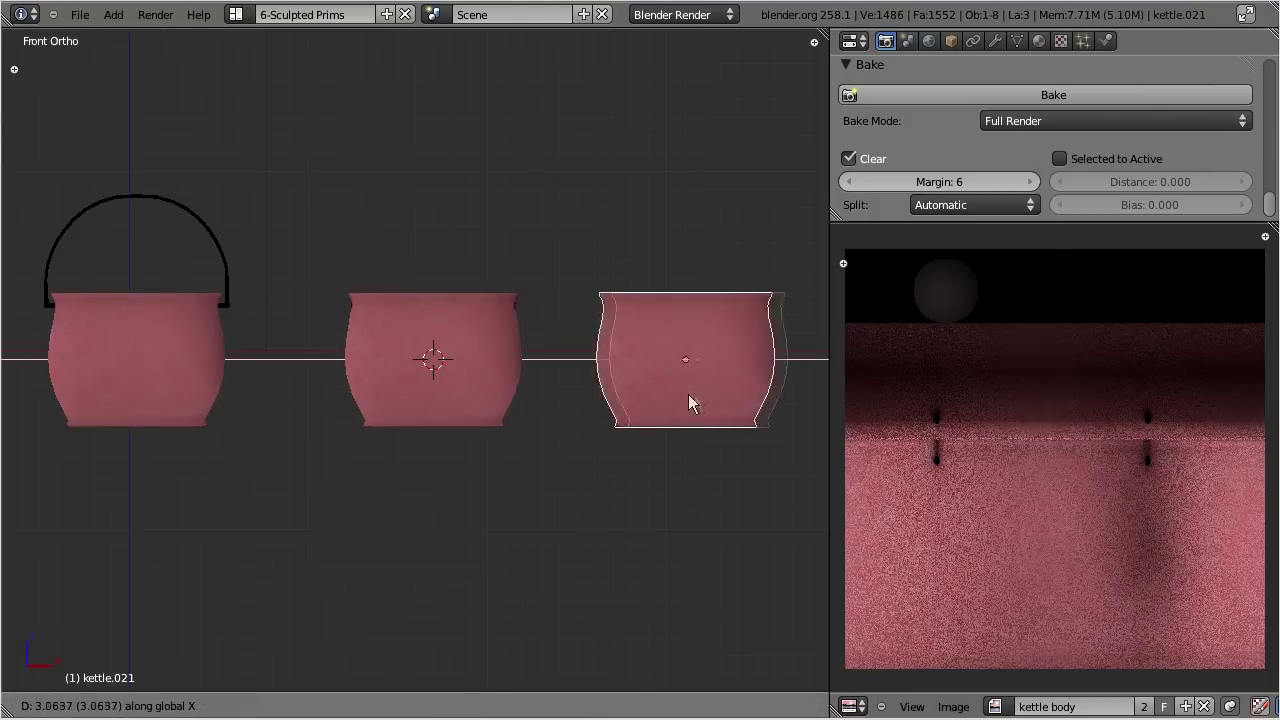
click(740, 402)
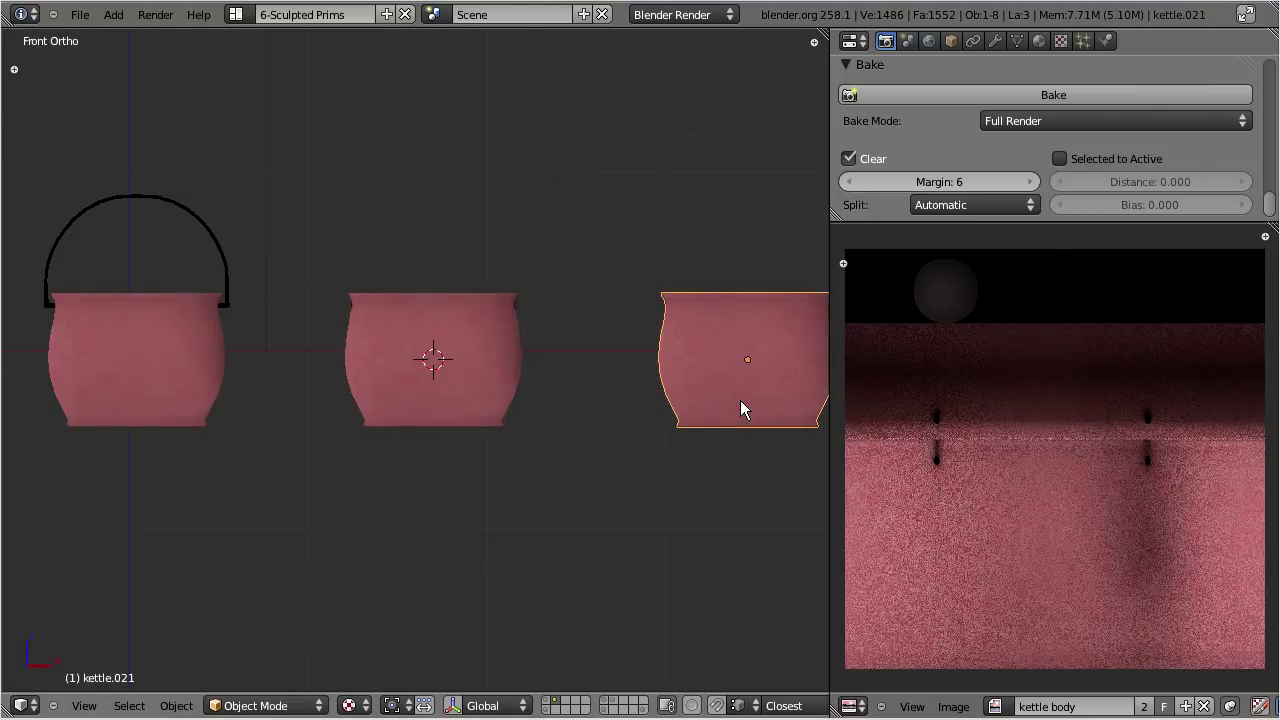
key(KP_Divide)
scroll(735, 400, up, 3)
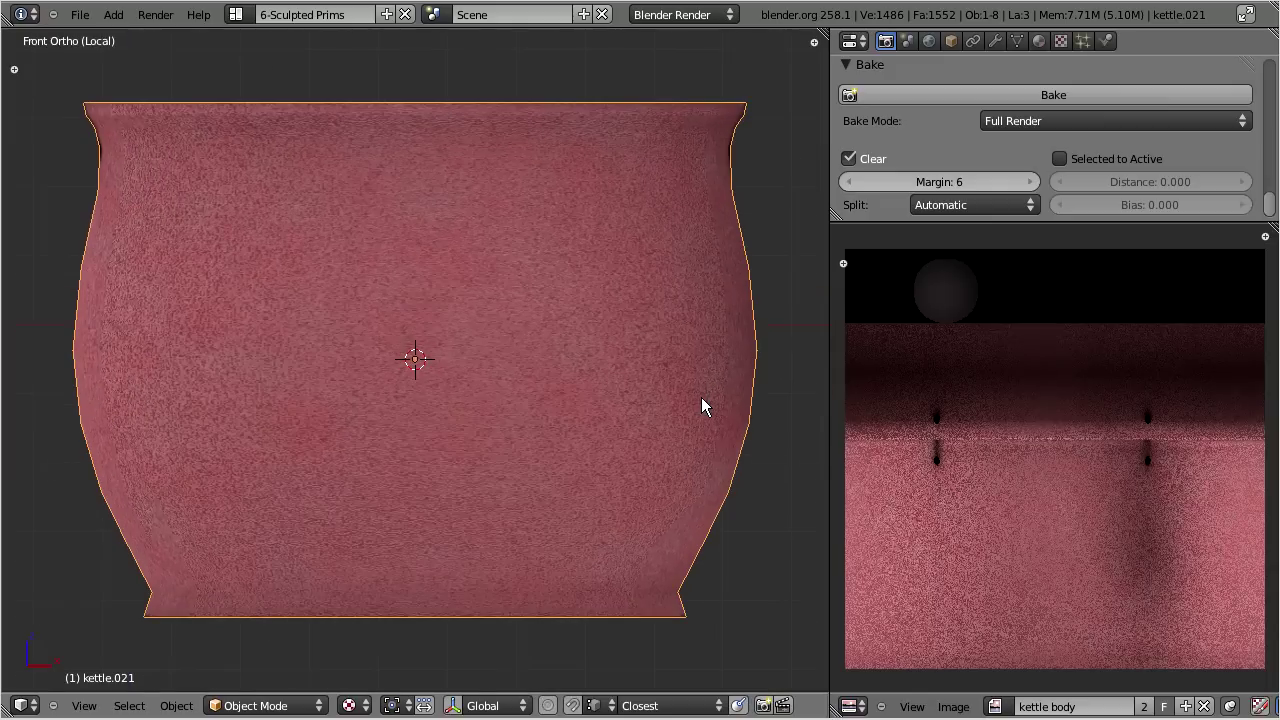
key(Tab)
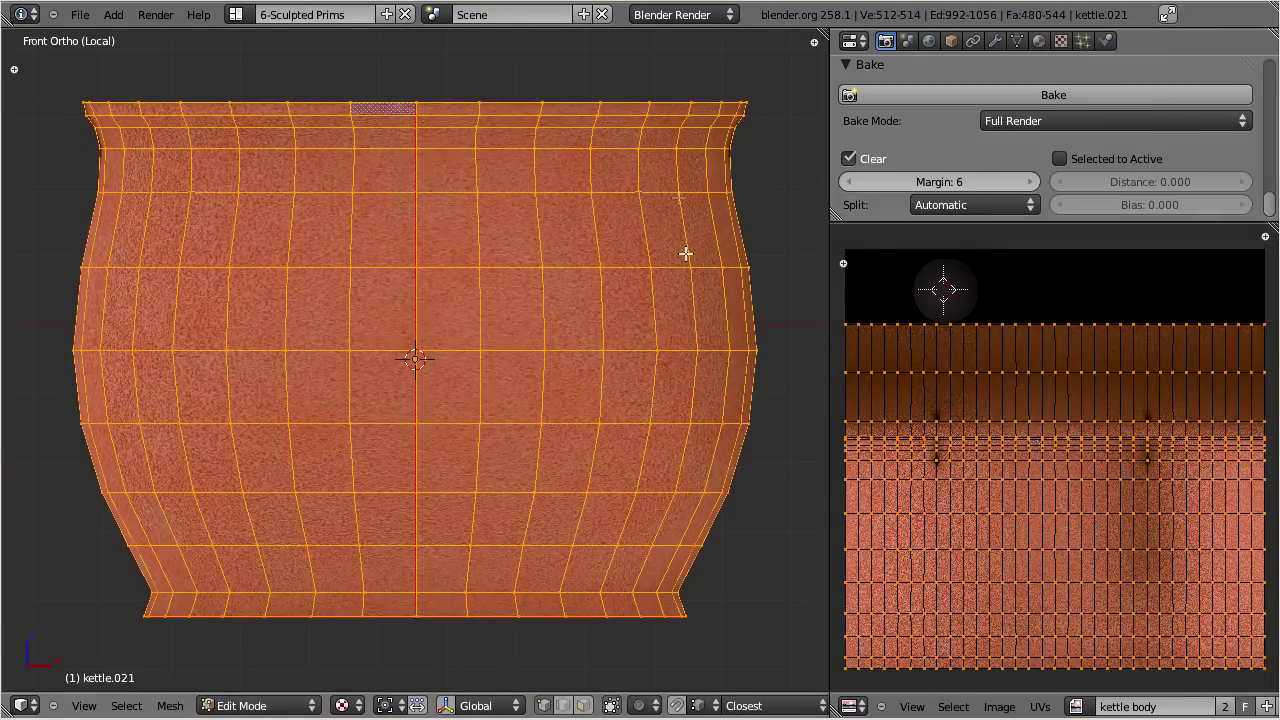
- Dissolve the top two and the bottom horizontal edge loops of the copy
alt+right_click(663, 116)
key(x)
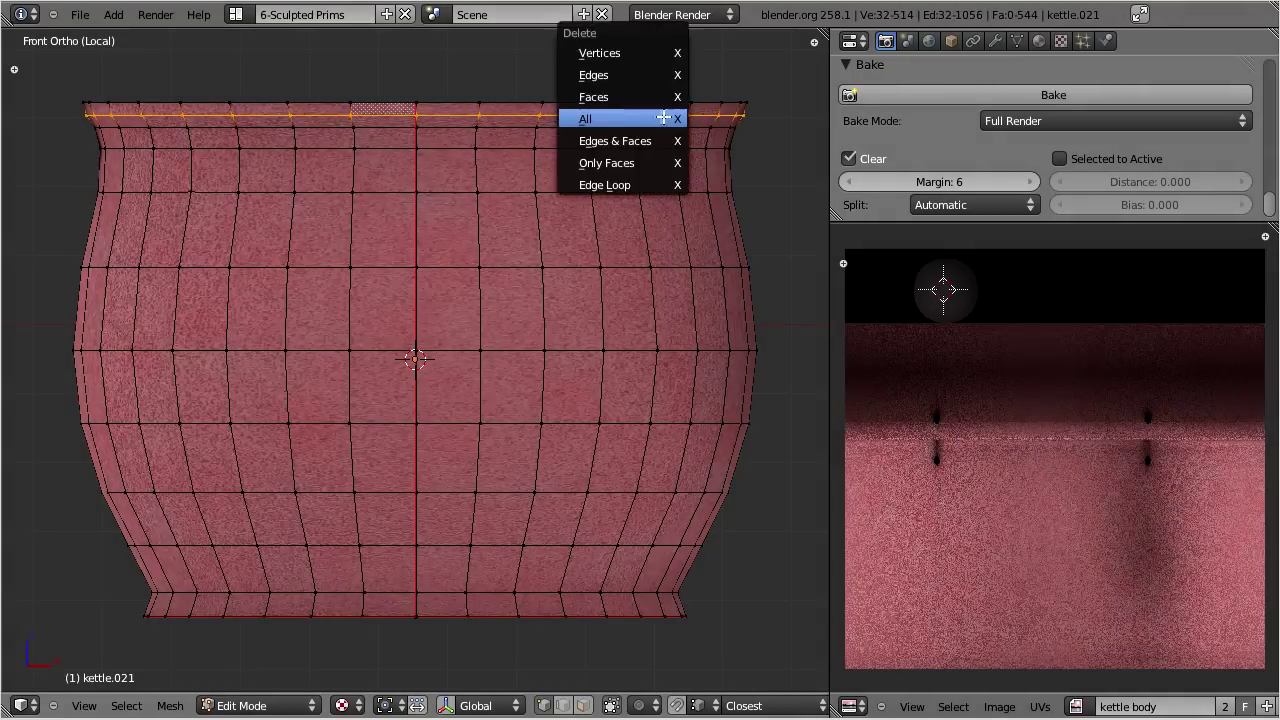
click(615, 184)
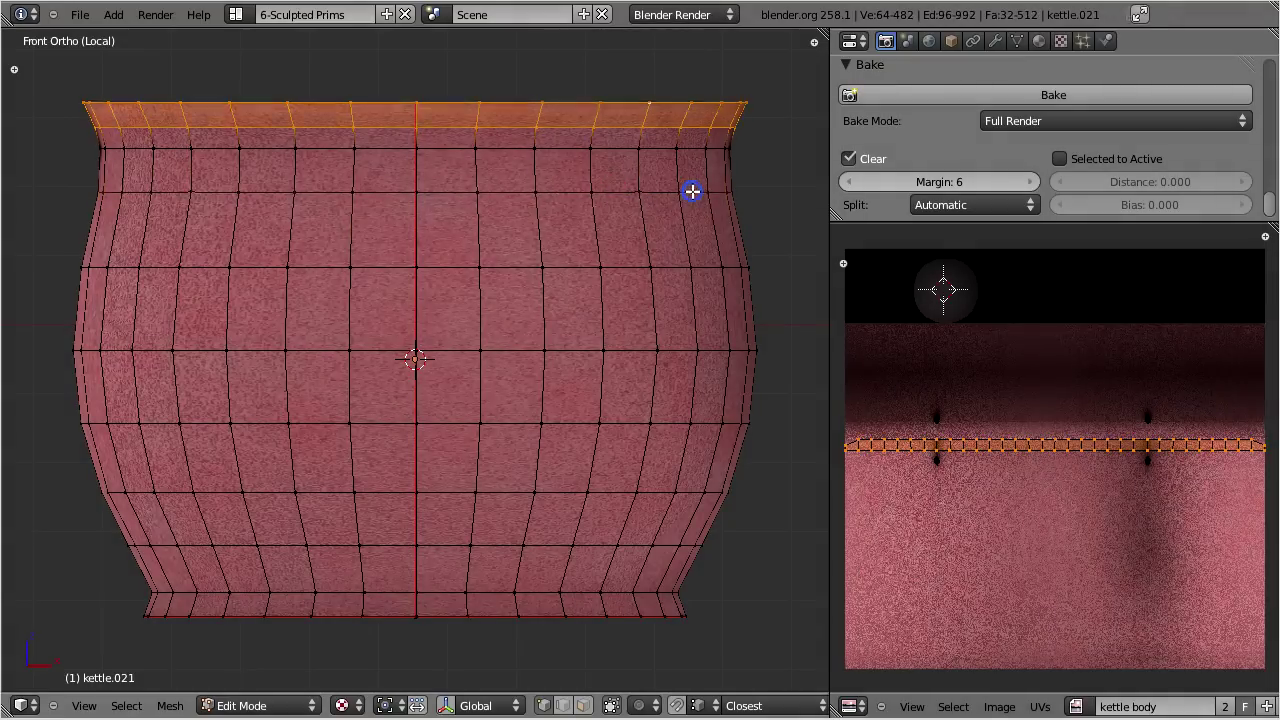
alt+right_click(691, 191)
key(x)
click(670, 194)
alt+right_click(635, 547)
key(x)
click(632, 543)
- Dissolve the inner rim edge loop and hide the base's centre fan of faces
middle_drag(431, 337, 497, 477)
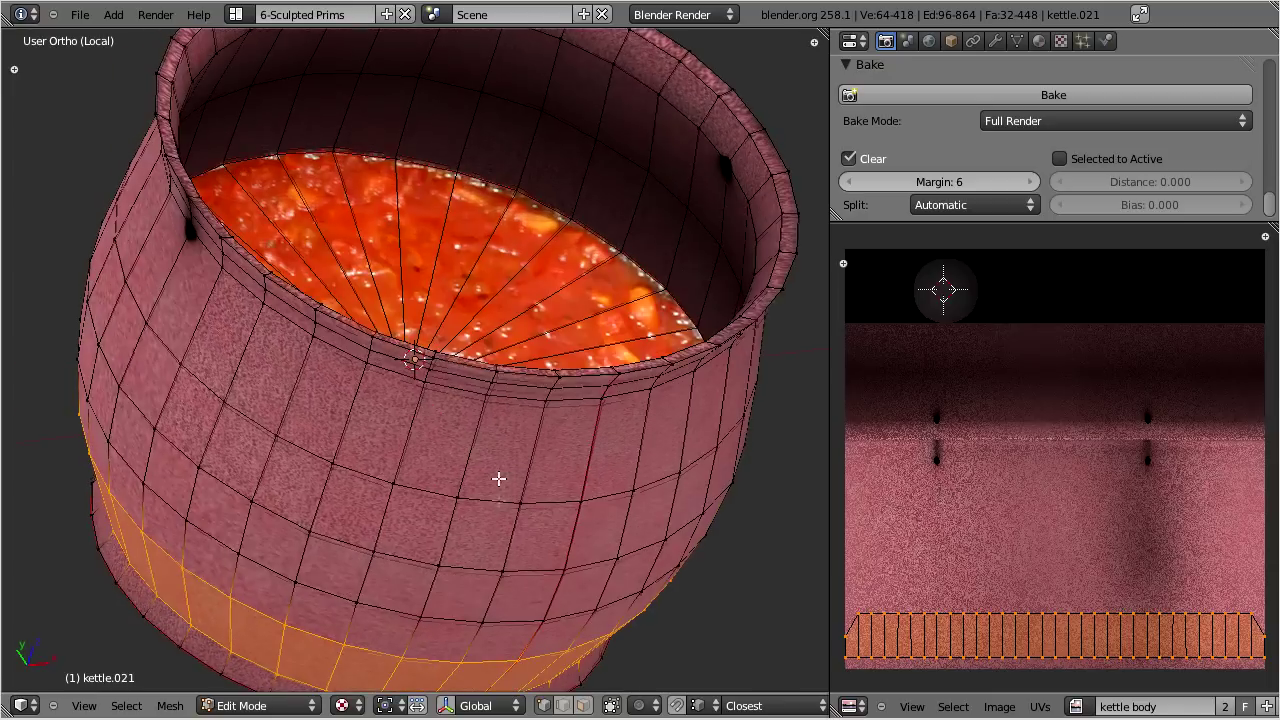
alt+right_click(583, 120)
key(x)
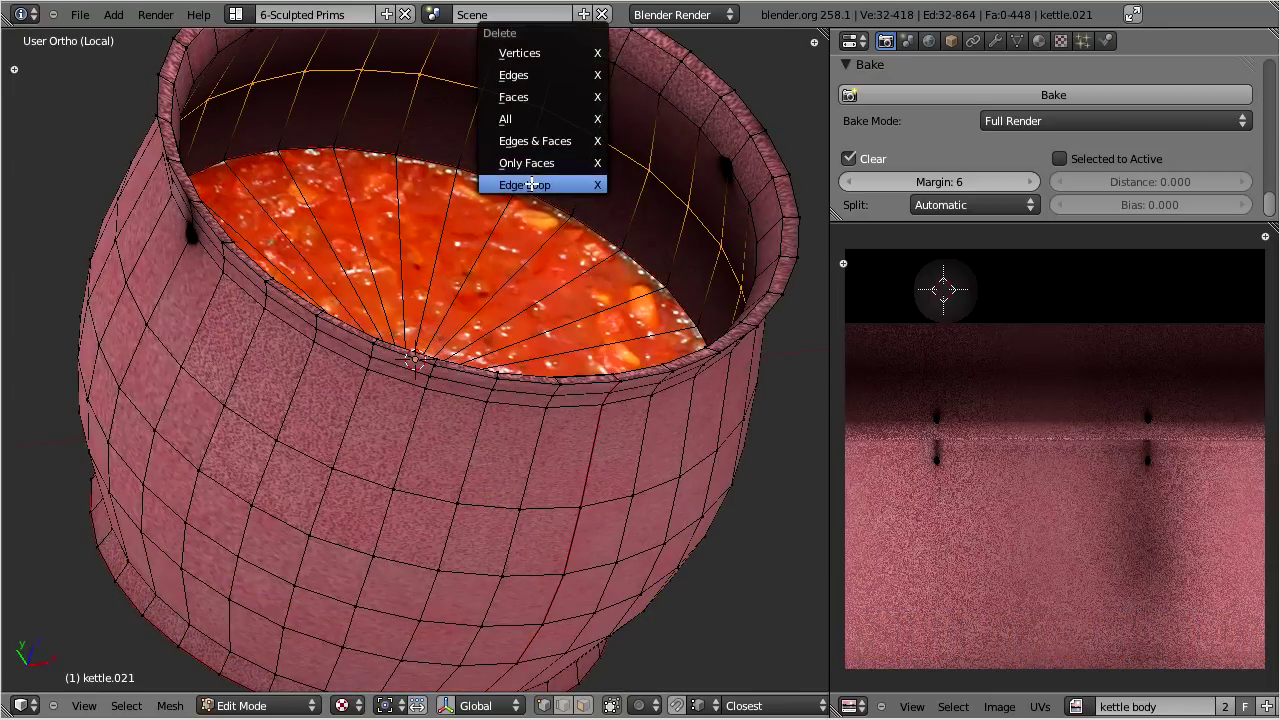
click(525, 185)
middle_drag(488, 227, 410, 364)
scroll(401, 311, down, 3)
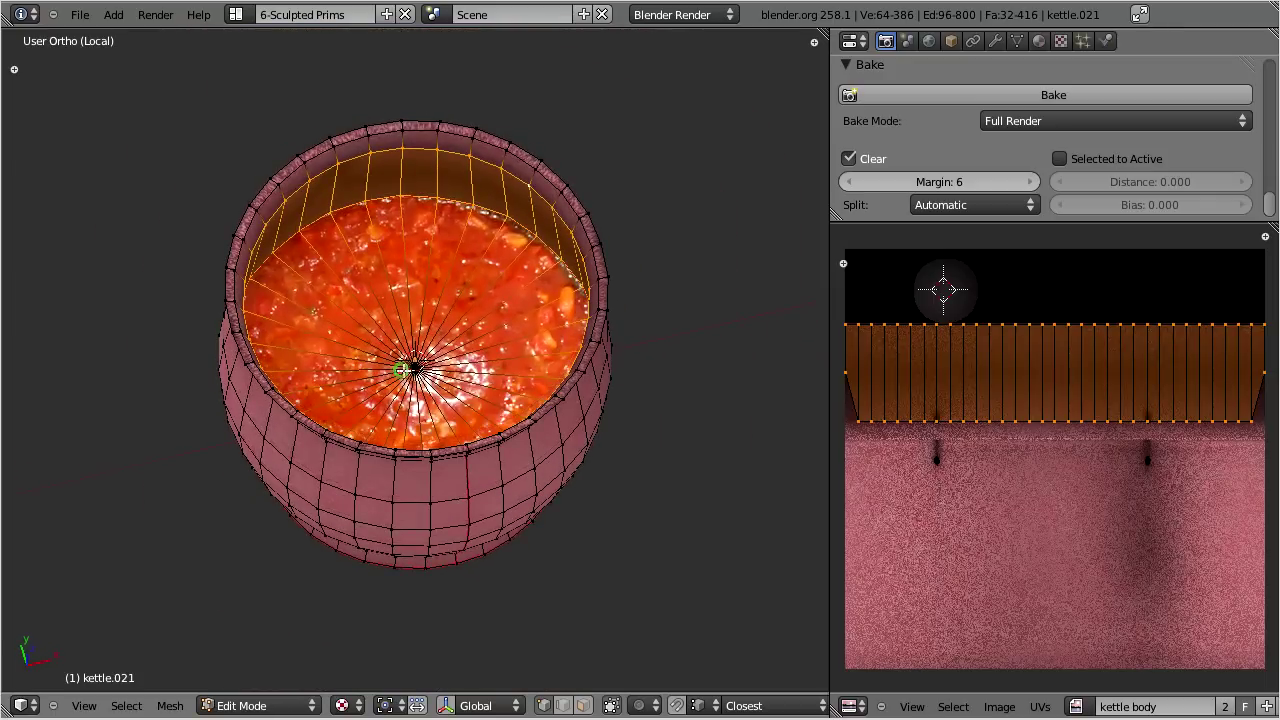
right_click(410, 364)
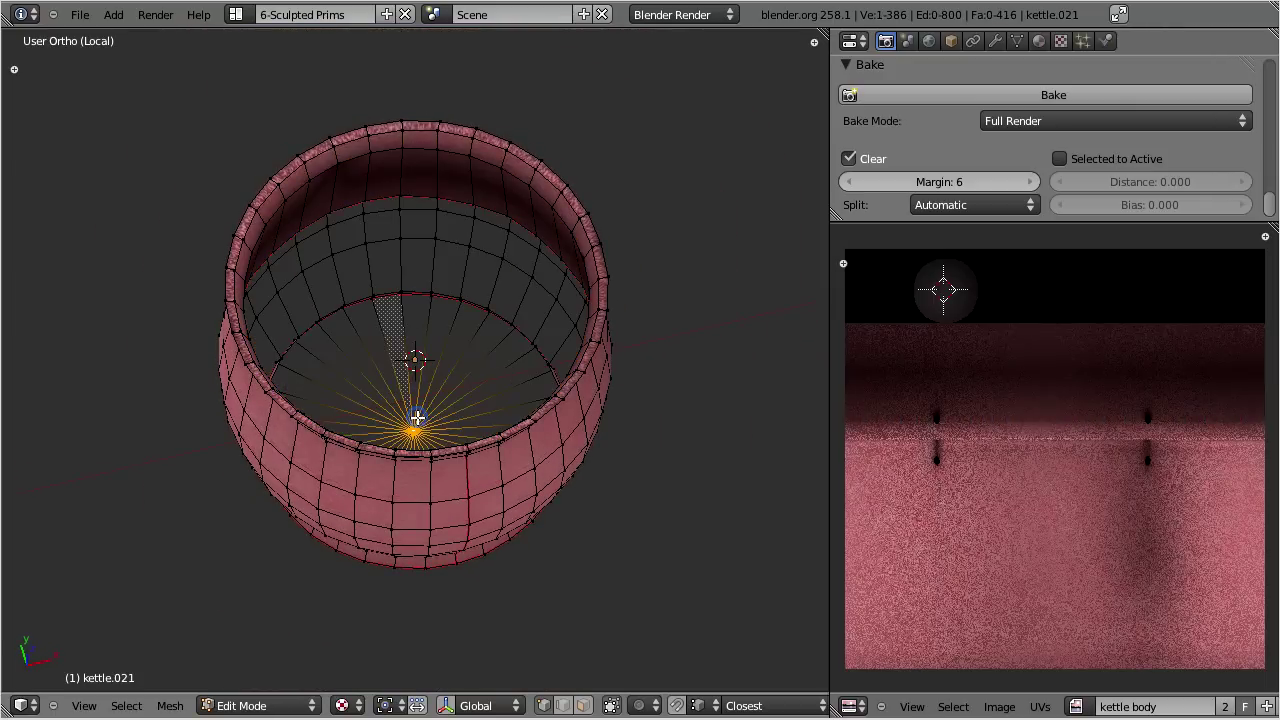
key(h)
- Hide the pot's bottom edge loop with its flared faces, then return to front view
middle_drag(414, 388, 478, 204)
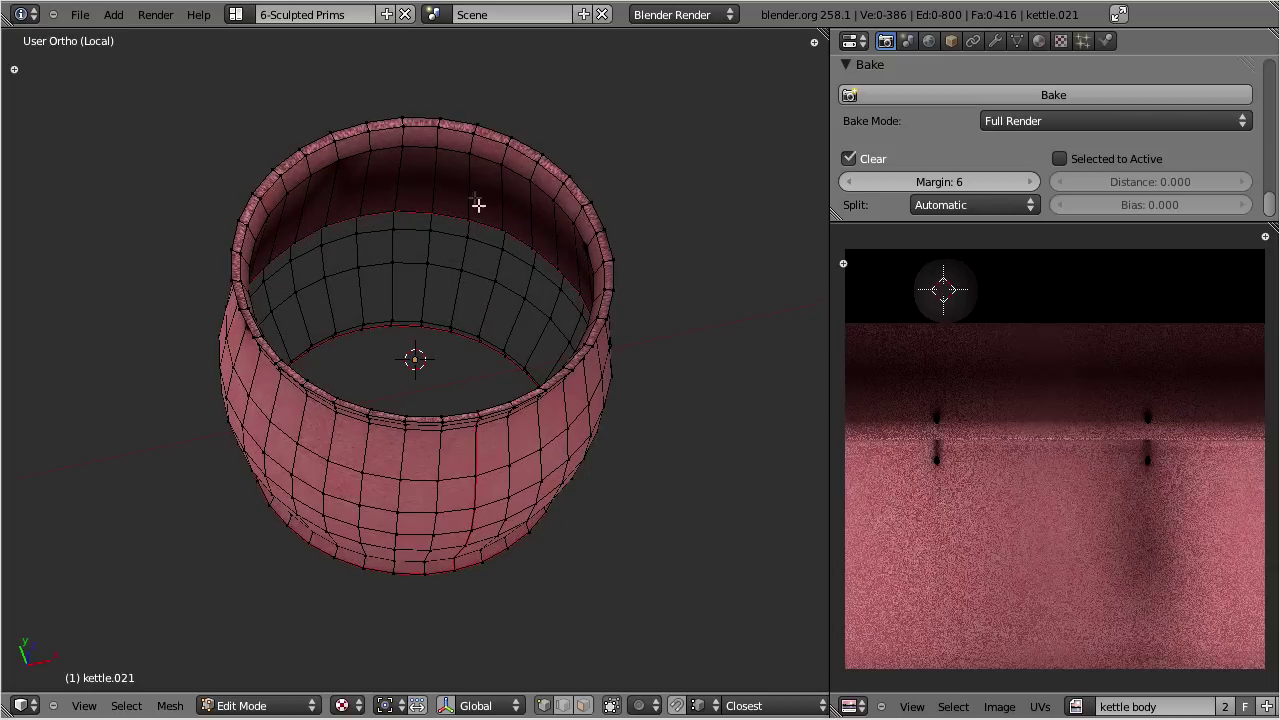
alt+right_click(487, 131)
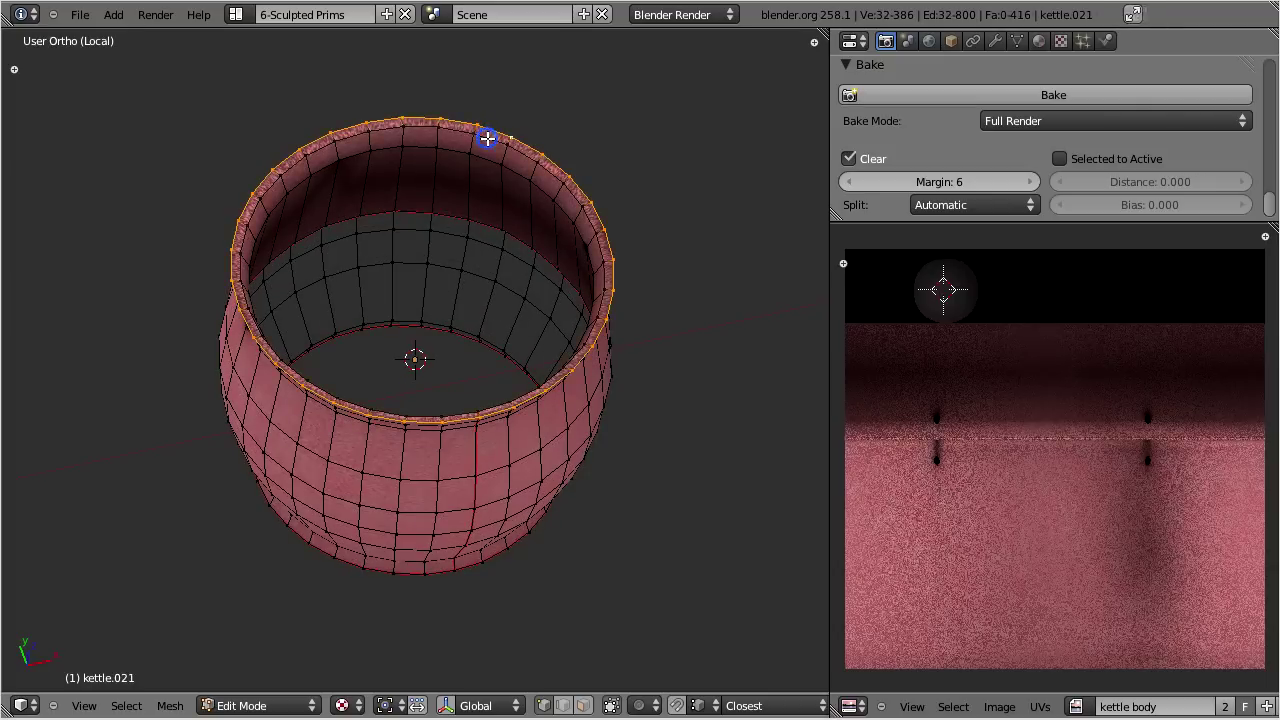
alt+shift+right_click(487, 138)
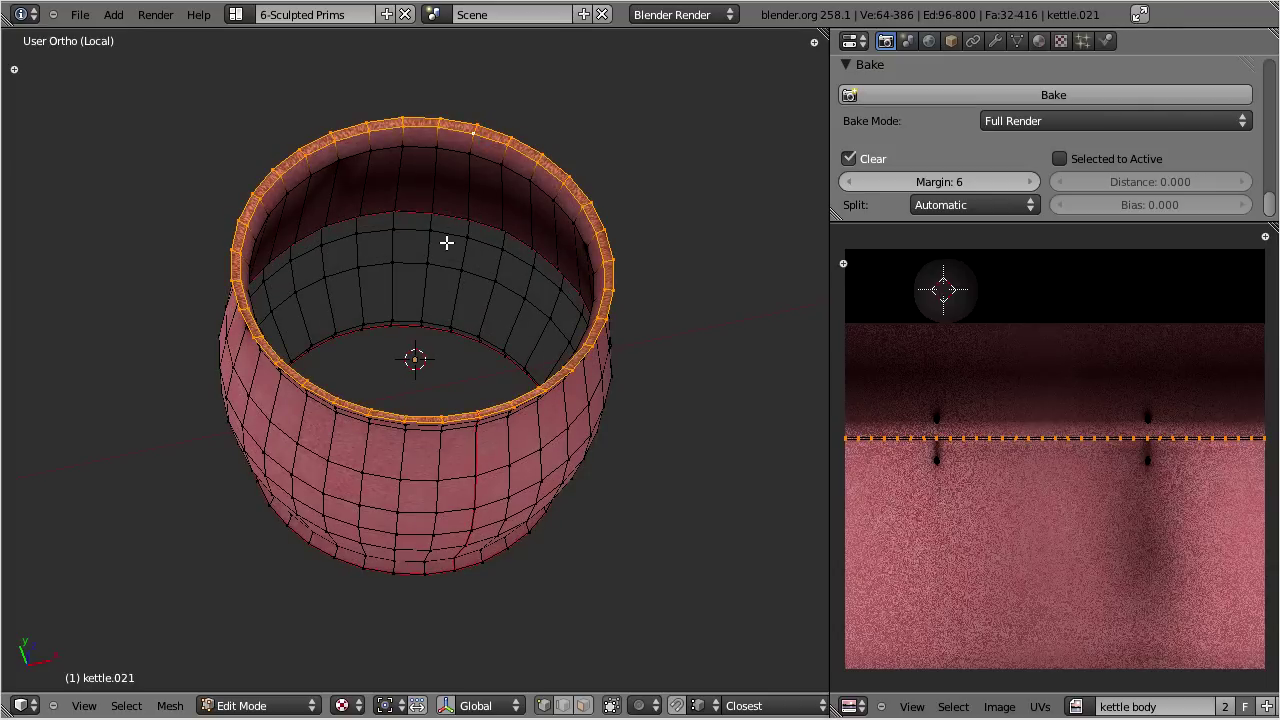
key(a)
middle_drag(429, 329, 414, 478)
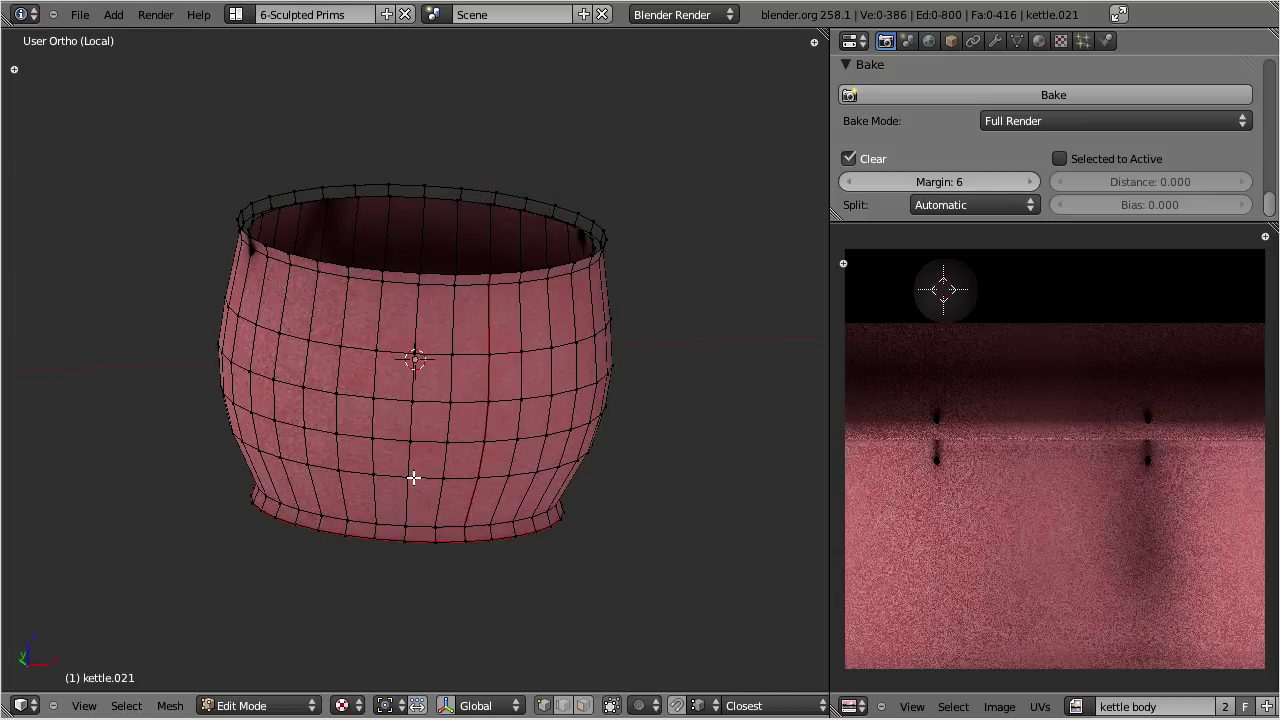
alt+right_click(448, 542)
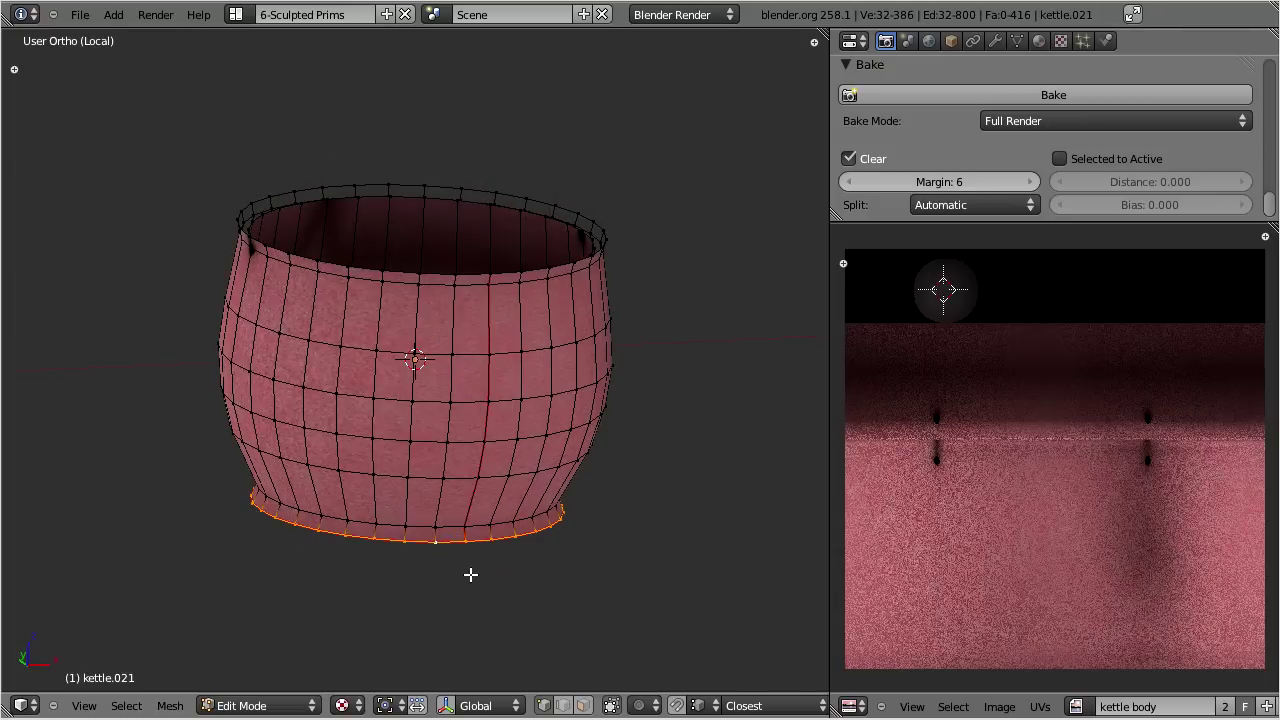
key(h)
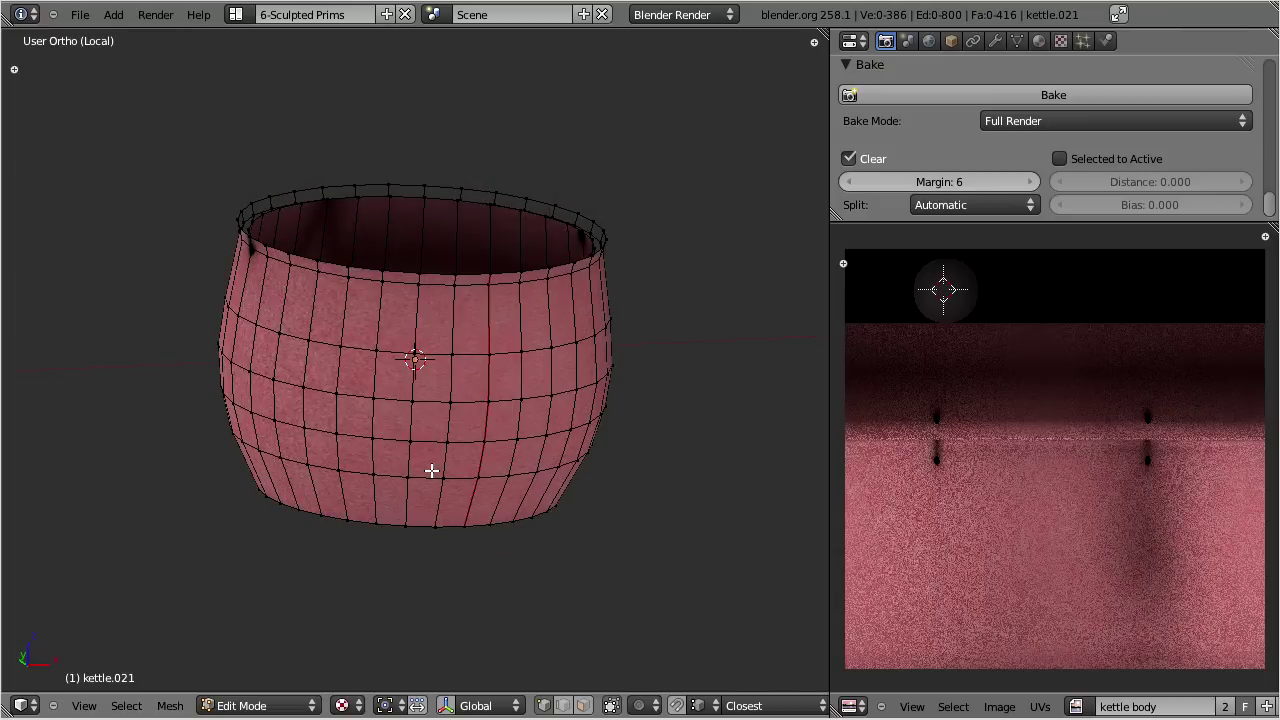
key(KP_1)
scroll(411, 376, up, 4)
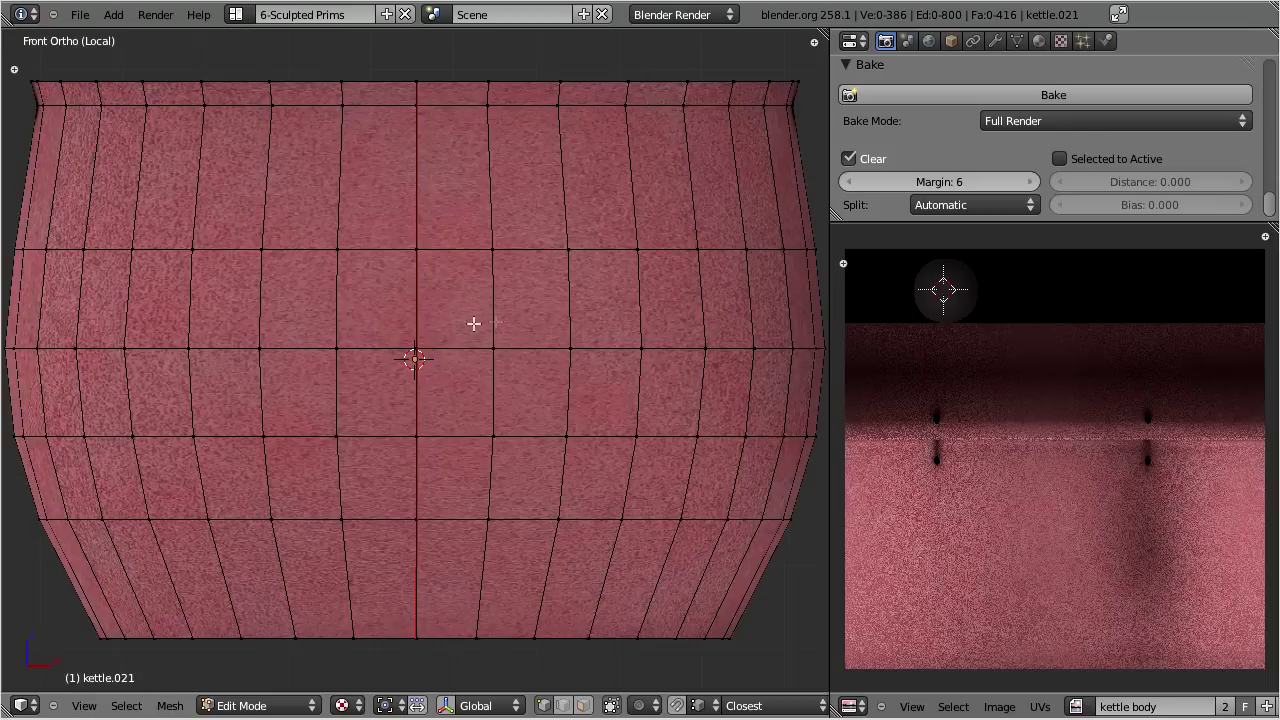
- Dissolve five vertical edge loops on the front of kettle.021's body
alt+right_click(497, 319)
key(x)
click(497, 319)
alt+right_click(626, 300)
key(x)
click(626, 302)
alt+right_click(701, 311)
key(x)
click(720, 309)
middle_drag(720, 309, 523, 340)
alt+right_click(530, 341)
key(x)
click(541, 342)
alt+right_click(686, 343)
key(x)
click(686, 343)
- Dissolve four more vertical edge loops around the rest of the kettle
mouse_move(686, 343)
middle_down()
mouse_move(420, 343)
mouse_move(691, 342)
middle_up()
alt+right_click(691, 342)
key(x)
click(691, 342)
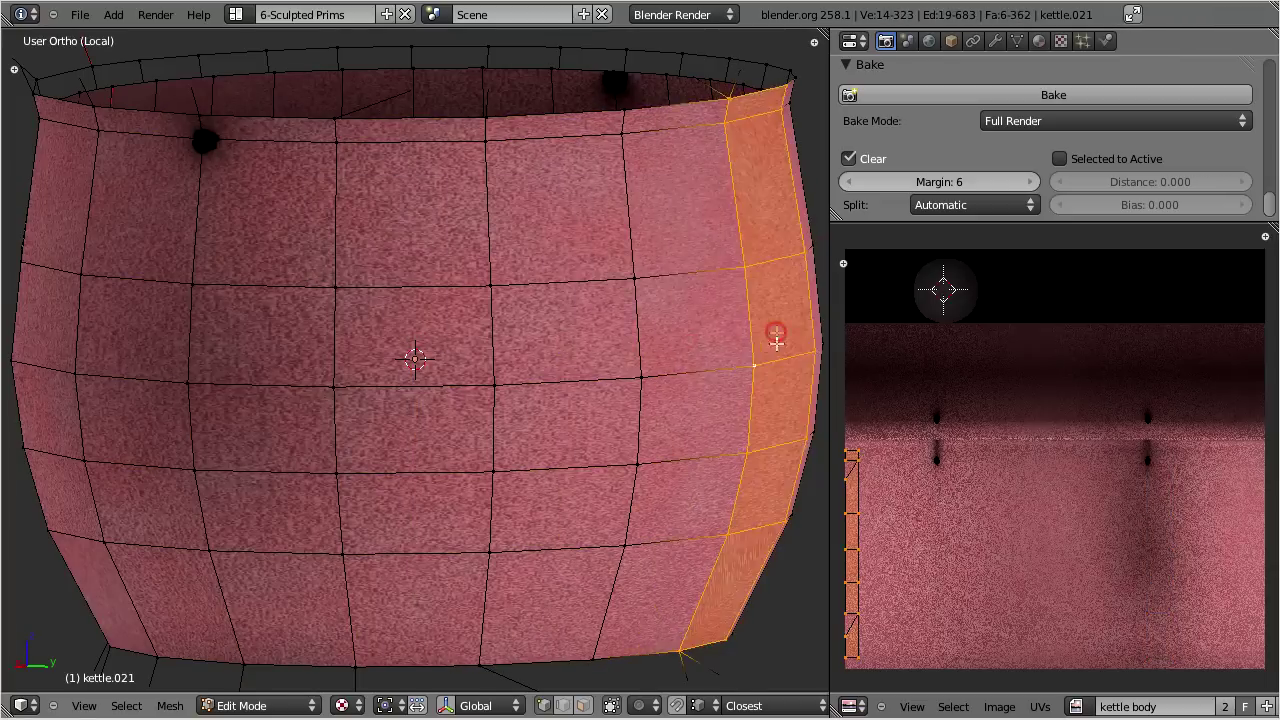
middle_drag(771, 331, 551, 331)
alt+right_click(691, 309)
key(x)
click(691, 309)
alt+right_click(768, 305)
key(x)
click(768, 305)
middle_drag(768, 305, 543, 337)
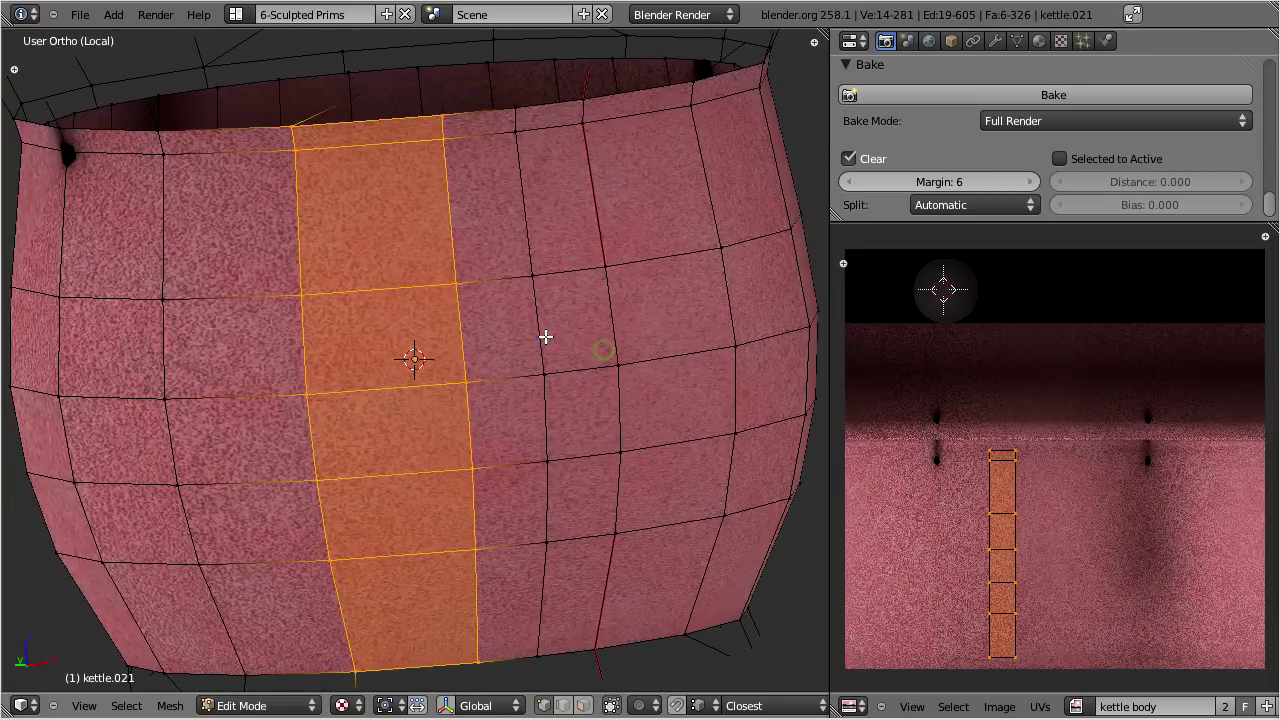
alt+right_click(514, 337)
key(x)
click(514, 337)
- Switch to face select and extend the selection across the kettle's body faces
middle_drag(620, 357, 623, 404)
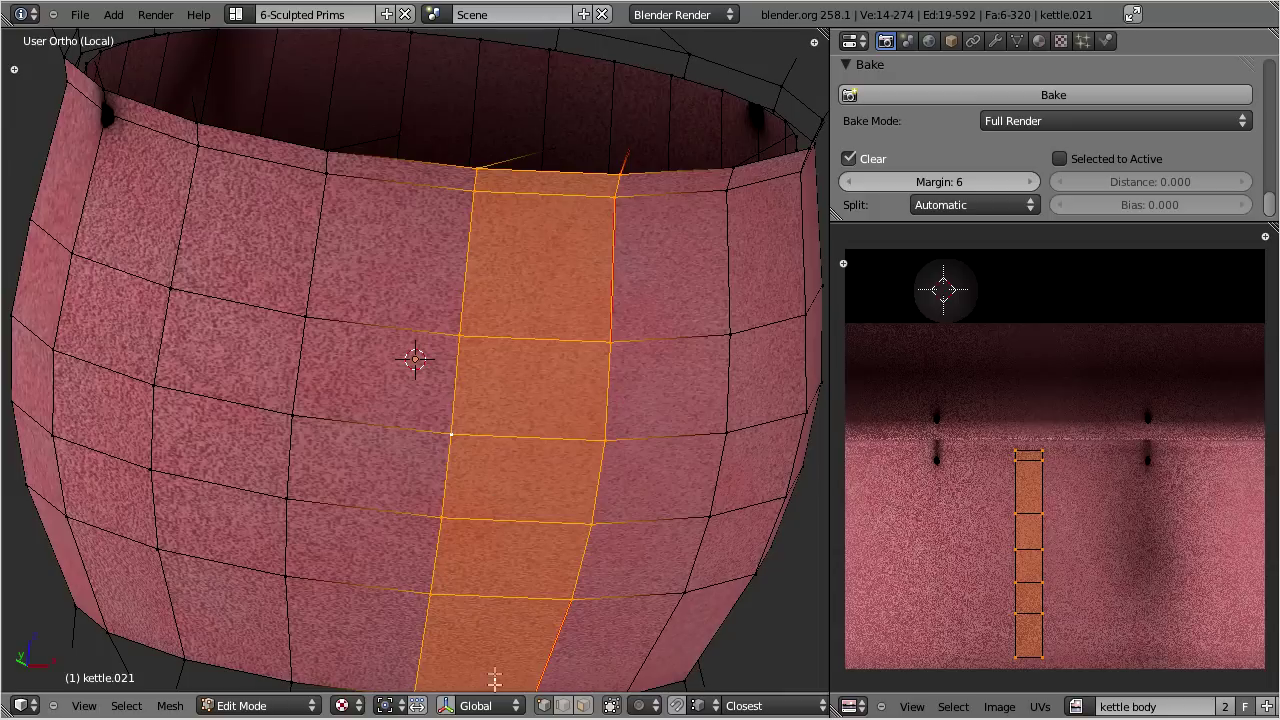
click(584, 706)
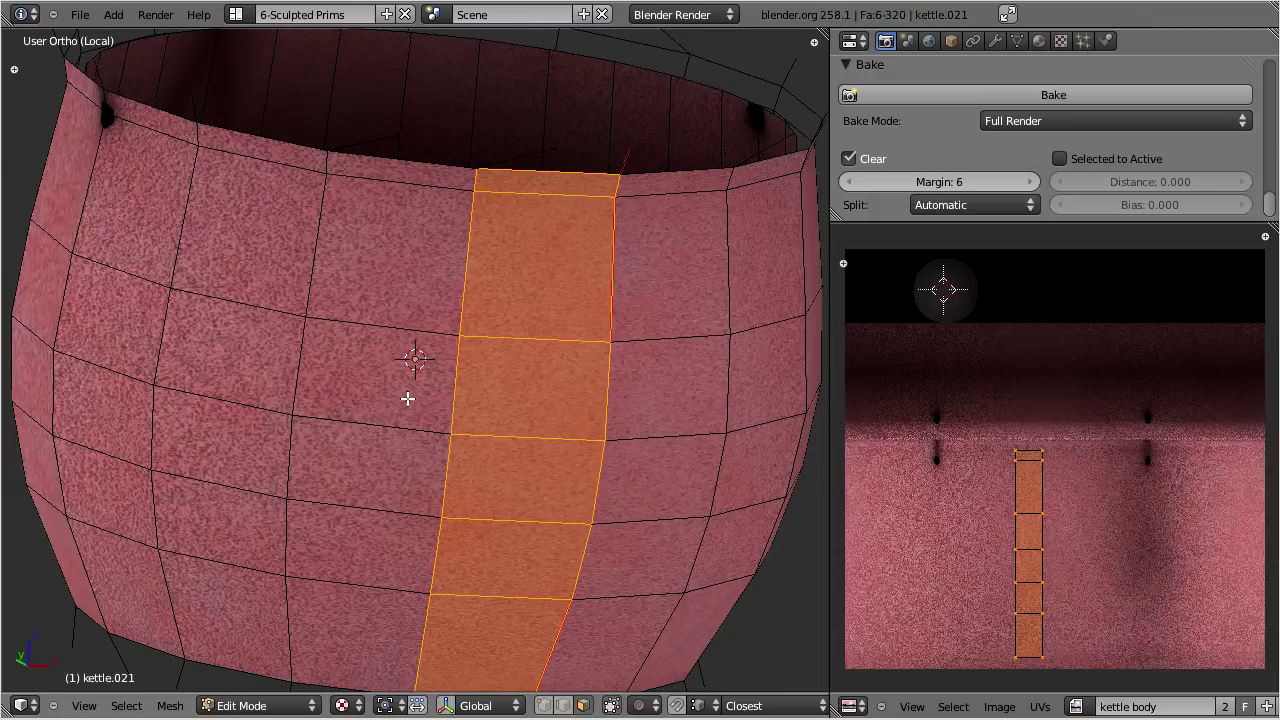
key(ctrl+l)
- Hide the body faces so only the ring band shows, in Solid shading with vertex select
key(h)
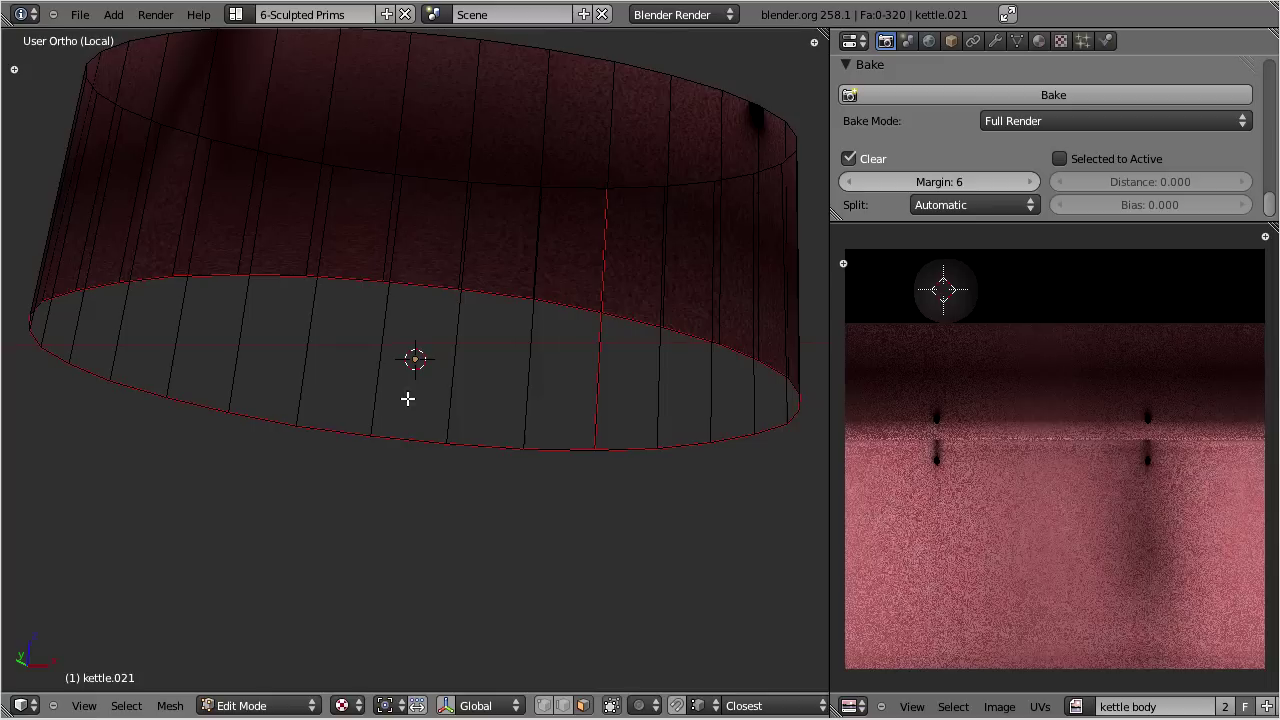
click(346, 706)
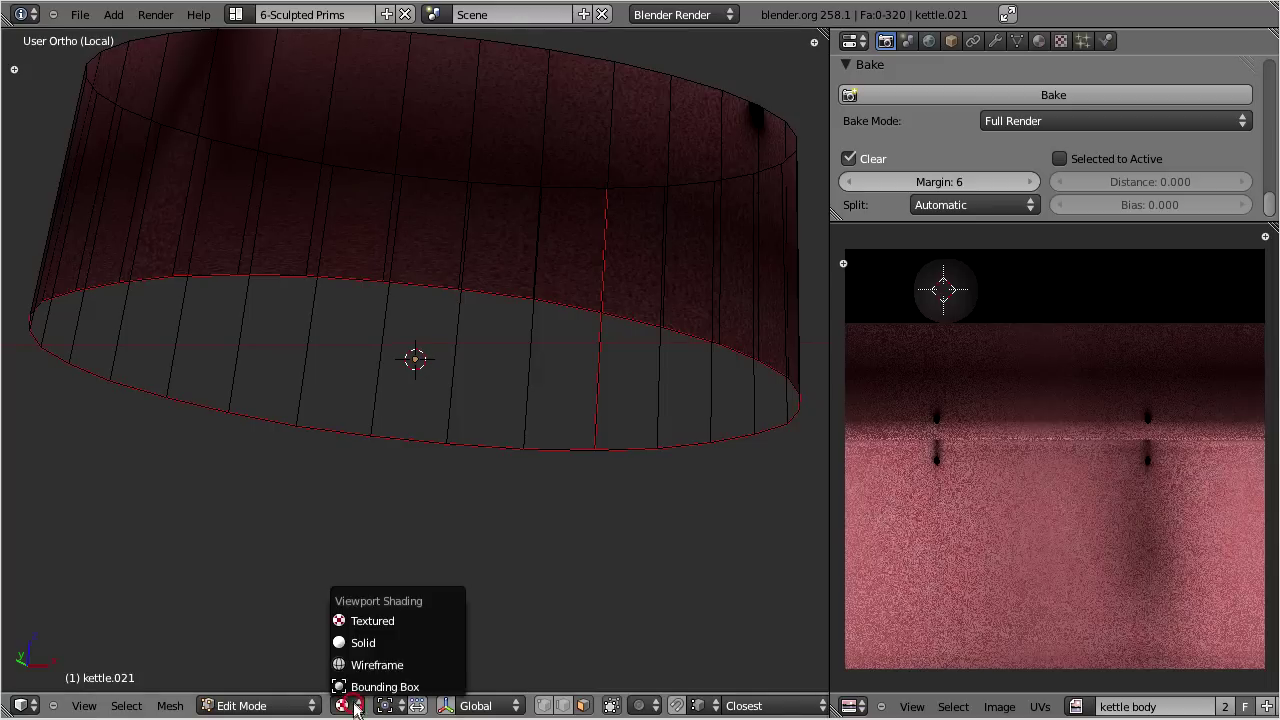
click(352, 642)
scroll(488, 281, down, 2)
middle_drag(520, 291, 505, 483)
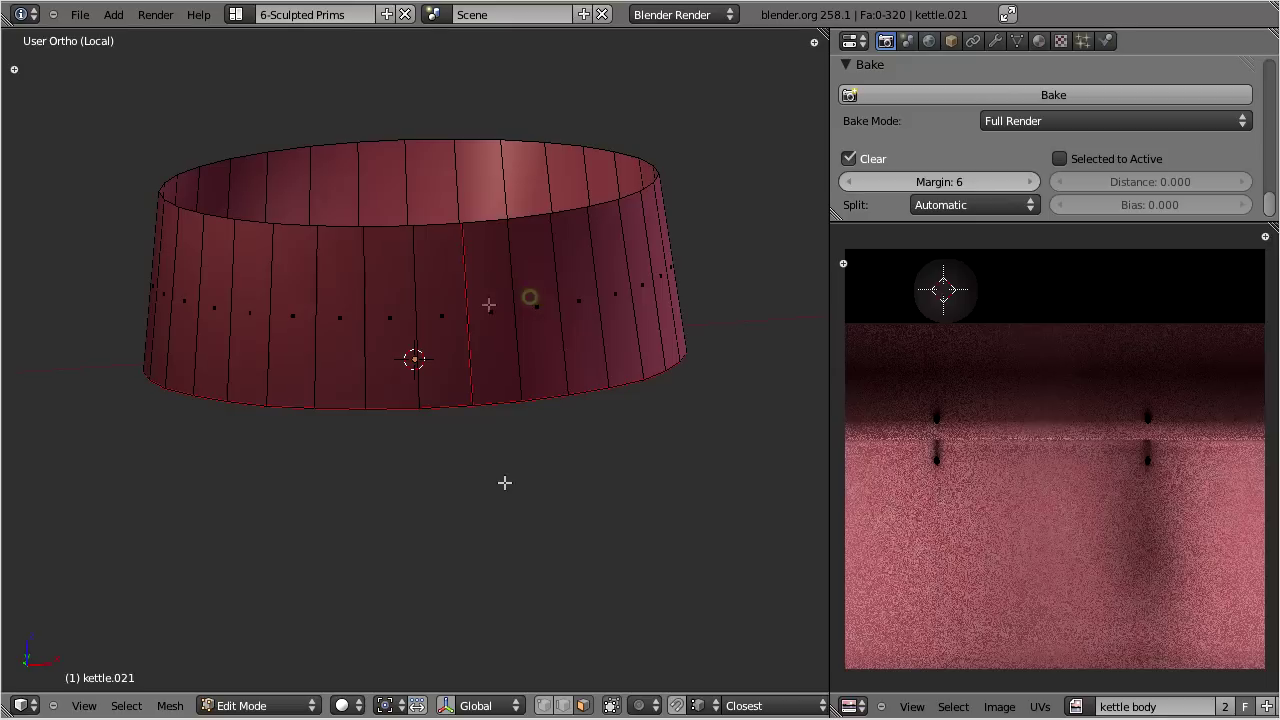
click(544, 706)
- Dissolve five vertical edge loops on the ring band
right_click(517, 313)
key(x)
click(517, 318)
right_click(595, 294)
key(x)
click(582, 301)
right_click(646, 289)
key(x)
click(608, 301)
middle_drag(612, 301, 471, 346)
right_click(468, 343)
key(x)
click(466, 340)
right_click(560, 317)
key(x)
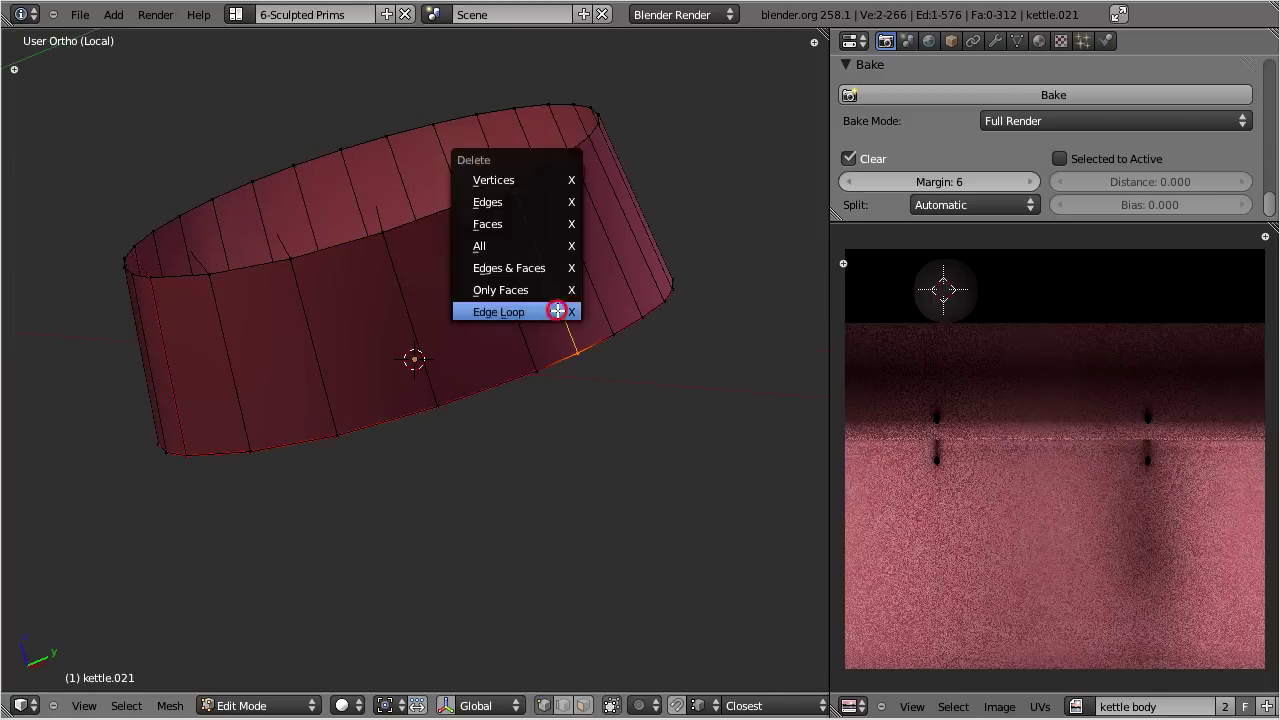
click(560, 317)
- Dissolve six more ring loops, then reveal all the hidden kettle geometry with Alt+H
middle_drag(560, 317, 464, 310)
right_click(464, 310)
key(x)
click(484, 307)
right_click(540, 298)
key(x)
click(546, 297)
right_click(608, 268)
click(625, 280)
middle_drag(629, 284, 374, 320)
right_click(486, 294)
key(x)
click(514, 277)
middle_drag(514, 277, 469, 343)
right_click(469, 343)
key(x)
click(472, 340)
right_click(554, 303)
key(x)
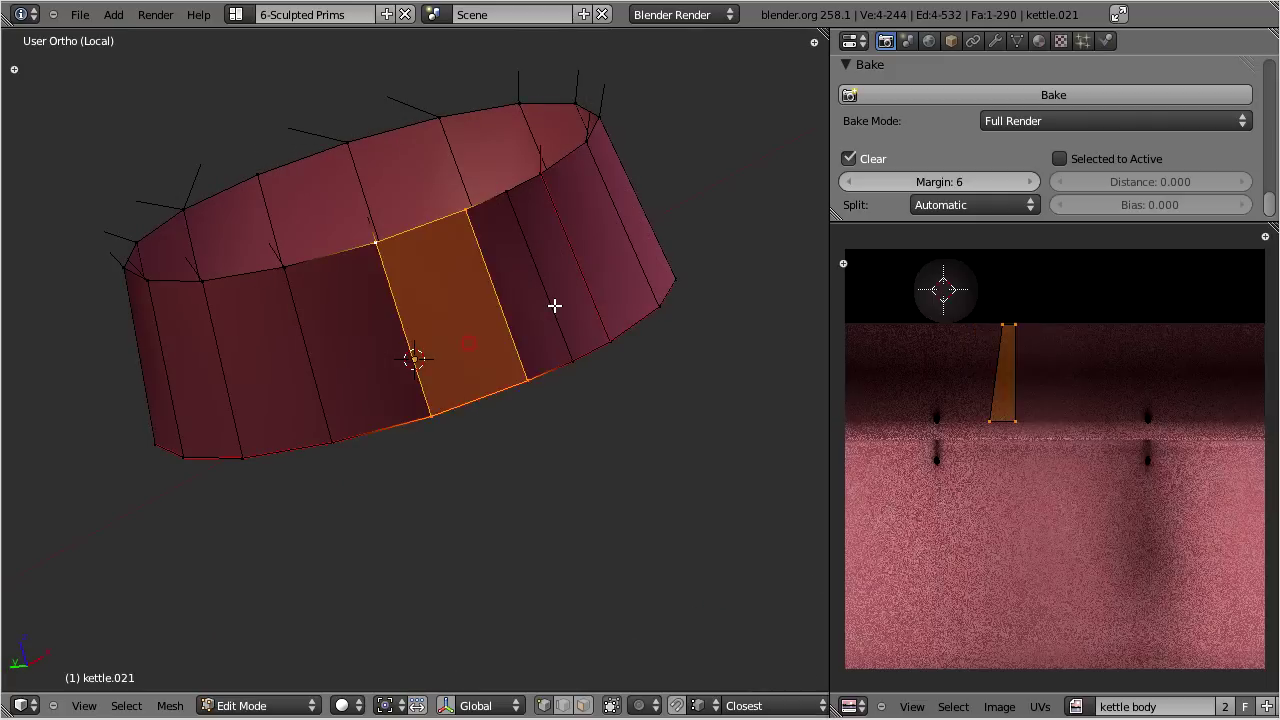
click(549, 320)
middle_drag(569, 317, 489, 357)
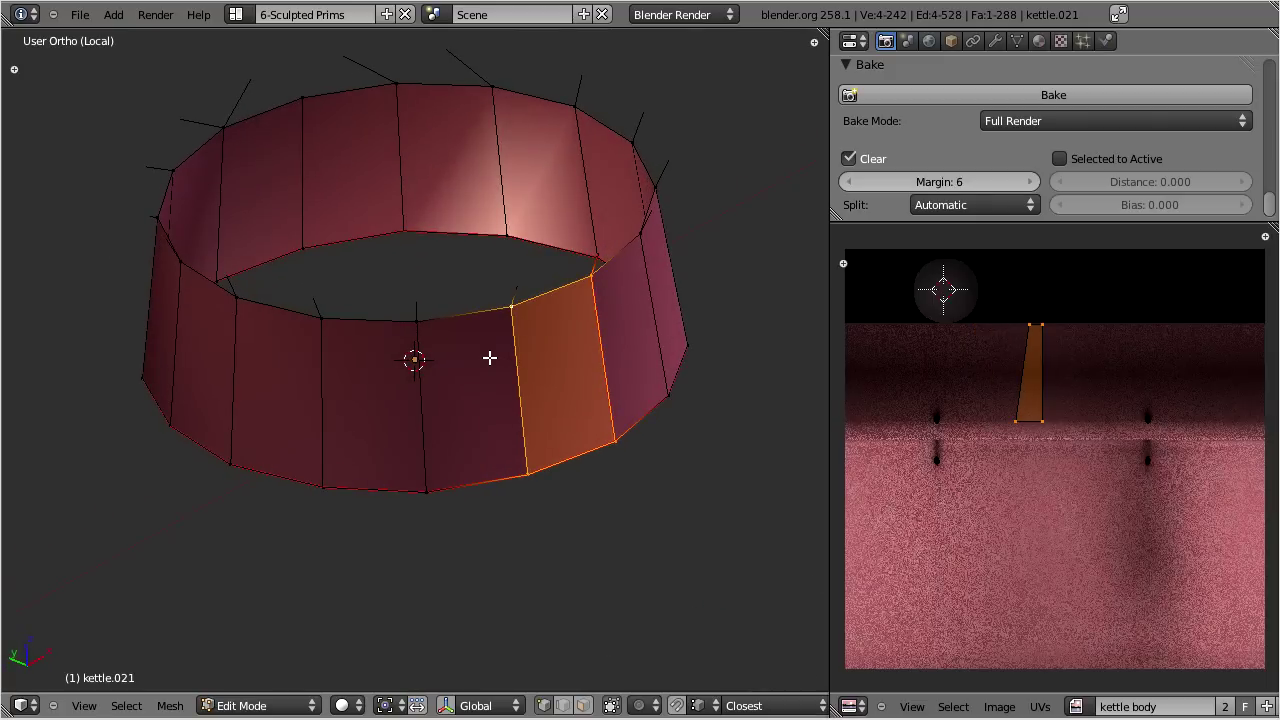
key(alt+h)
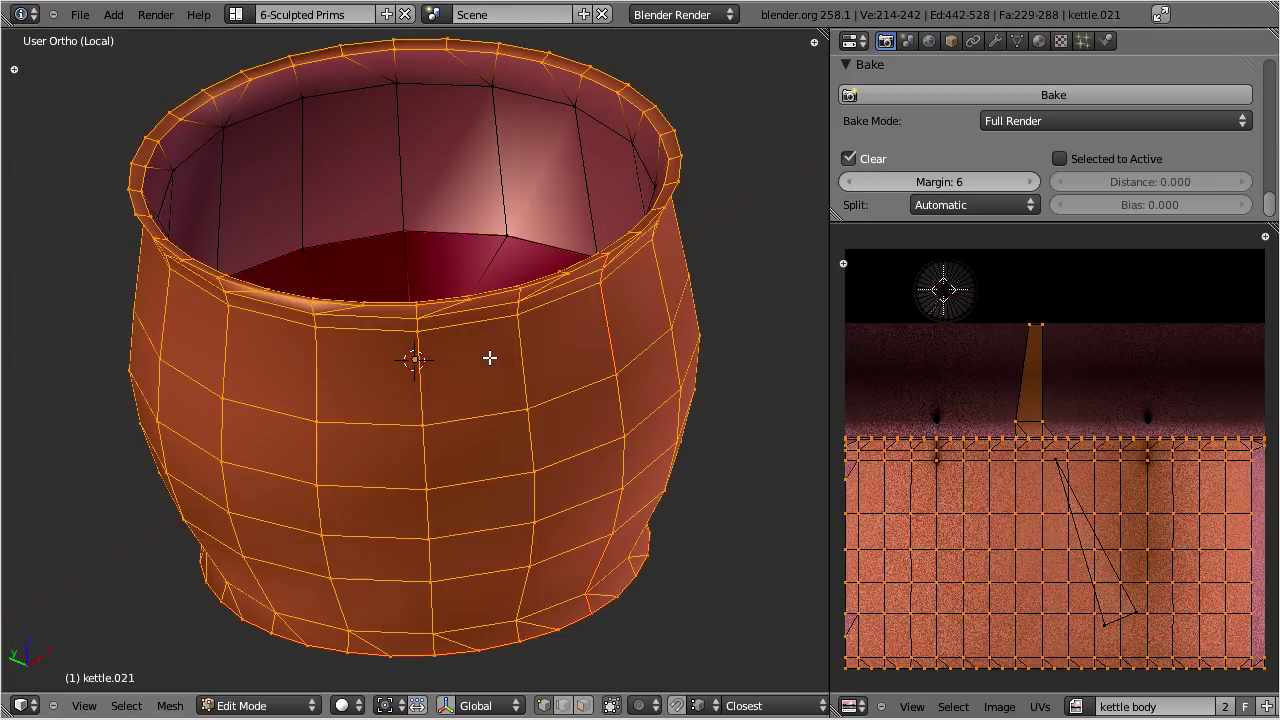
- Return kettle.021 to Object Mode and look down on all three kettles from above
middle_drag(490, 373, 508, 331)
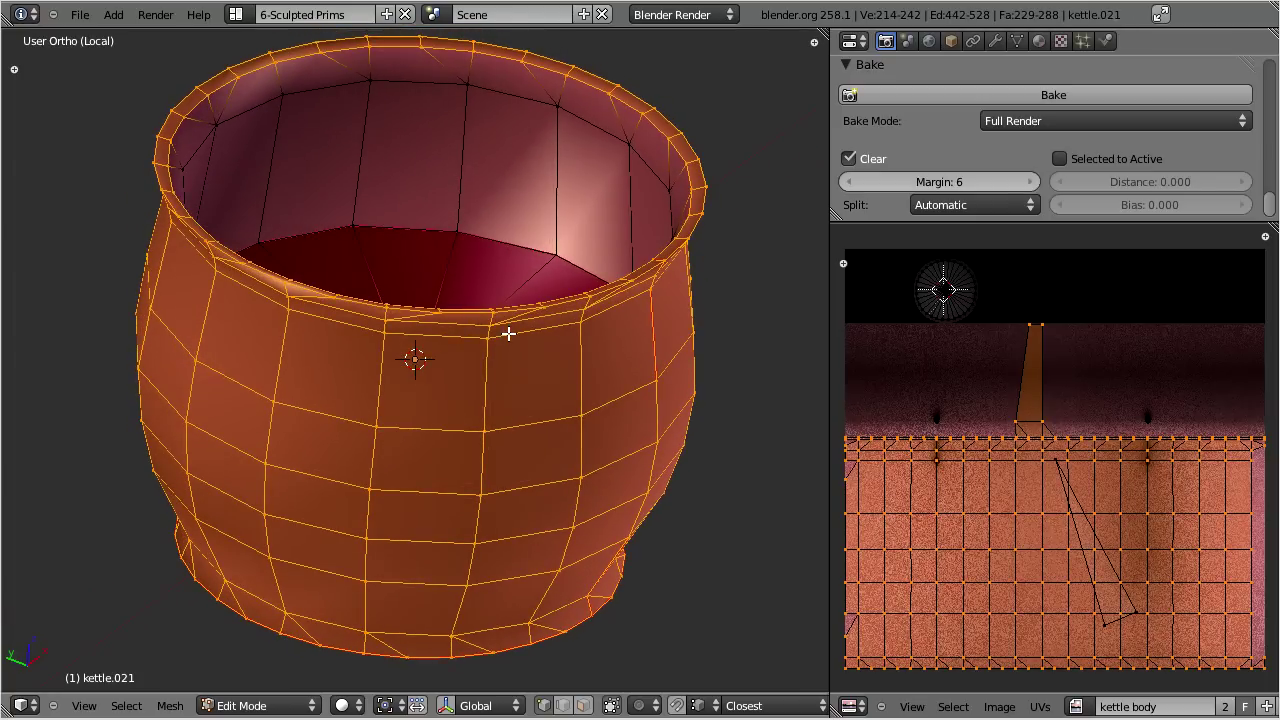
scroll(508, 333, down, 1)
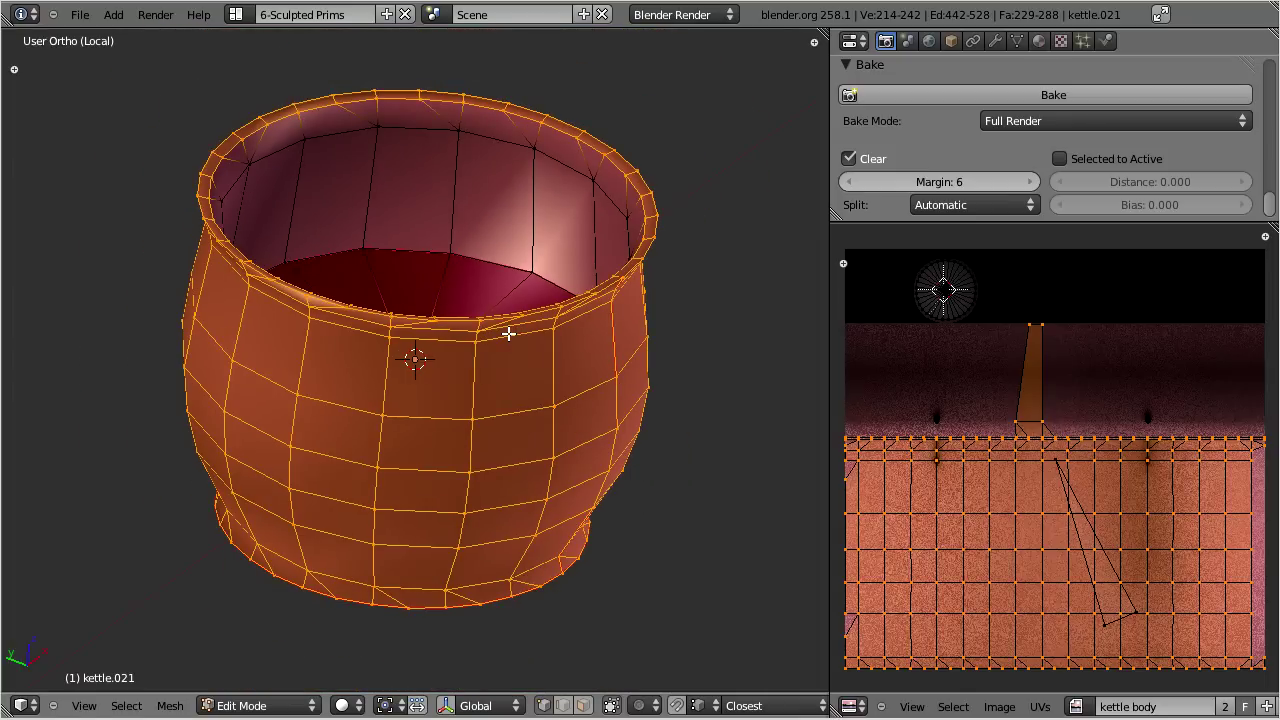
key(Tab)
middle_drag(424, 312, 442, 408)
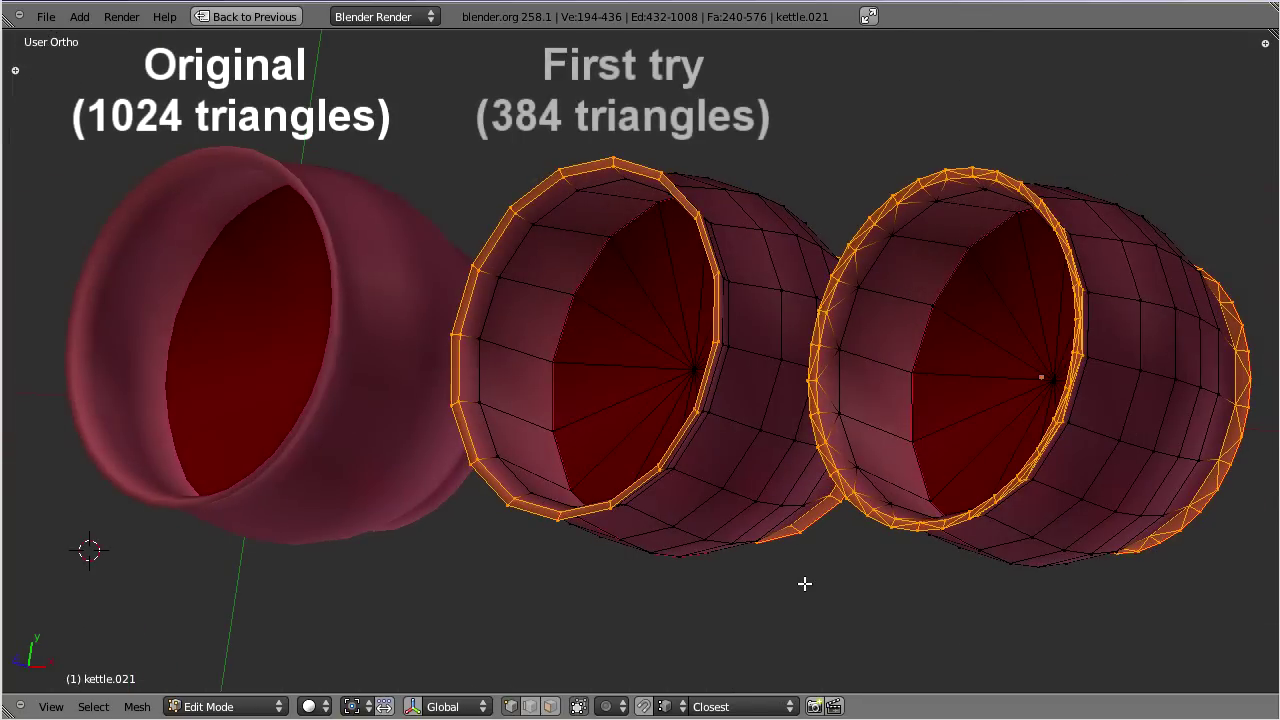
- Return to Object Mode so all three kettle bodies display smoothly
key(Tab)
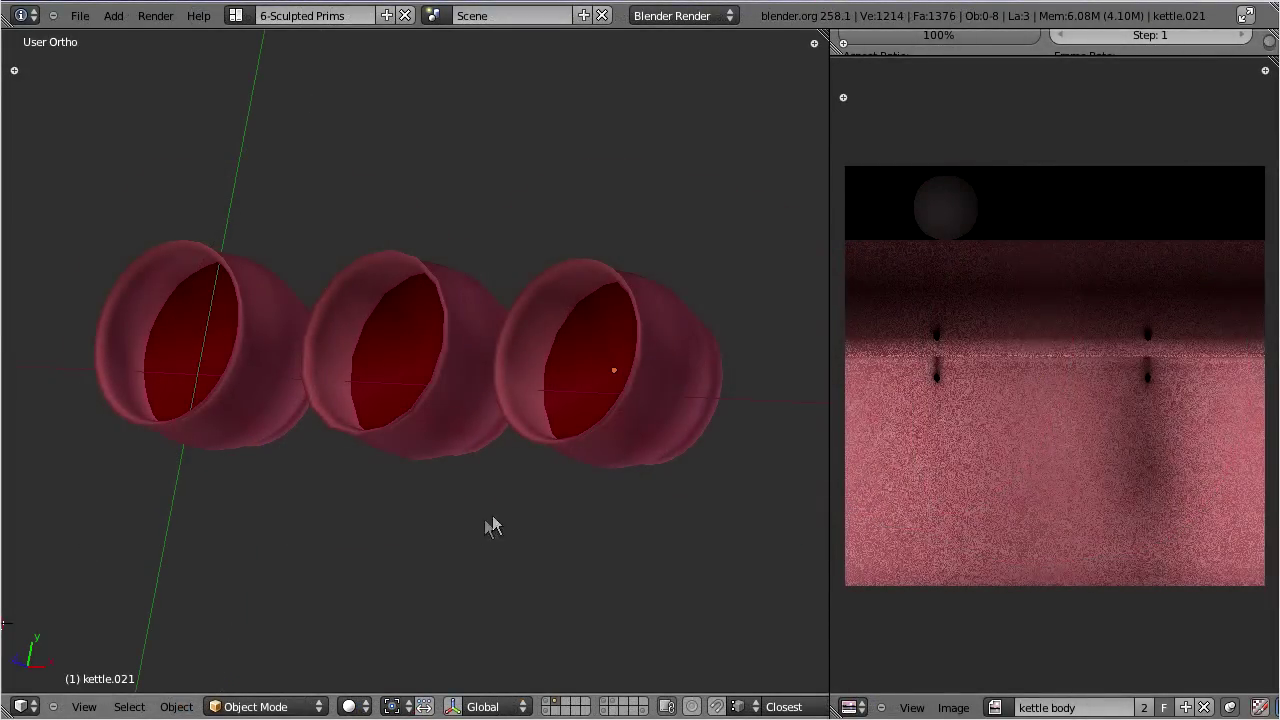
- Select kettle.021, frame it in the viewport, and widen the texture image pane
right_click(585, 416)
right_click(412, 369)
right_click(607, 374)
key(KP_Decimal)
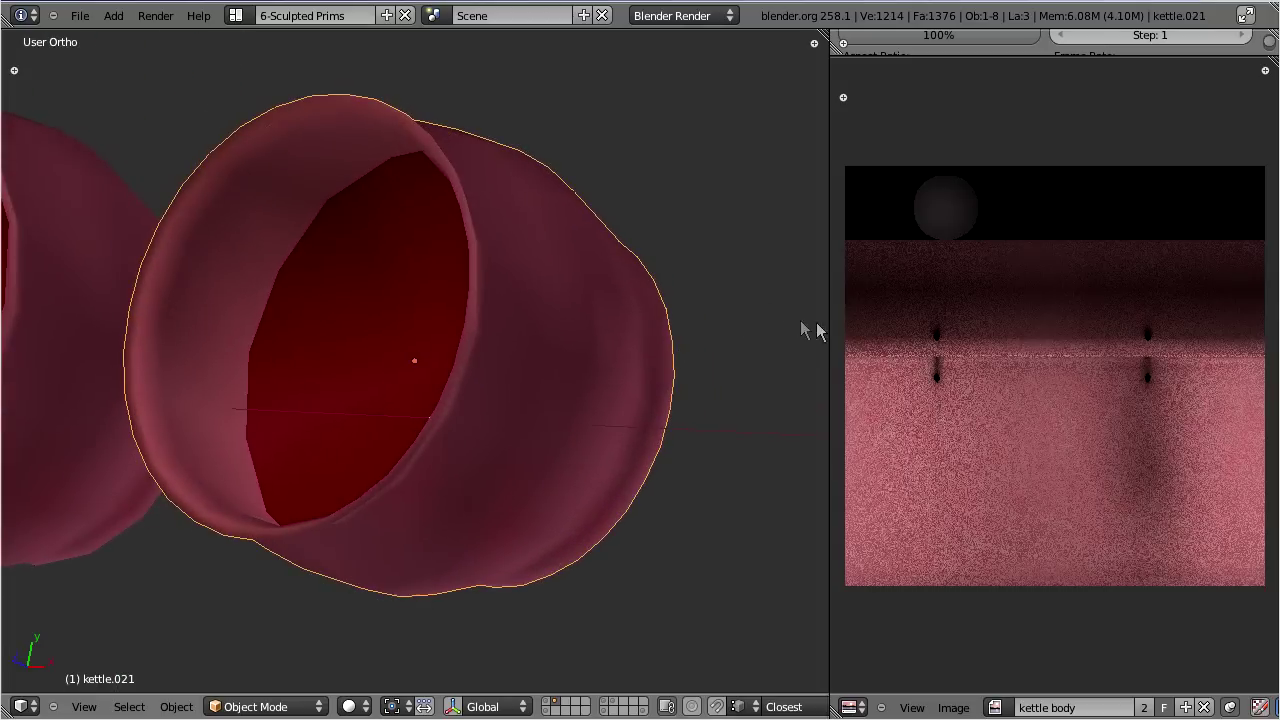
drag(828, 322, 607, 331)
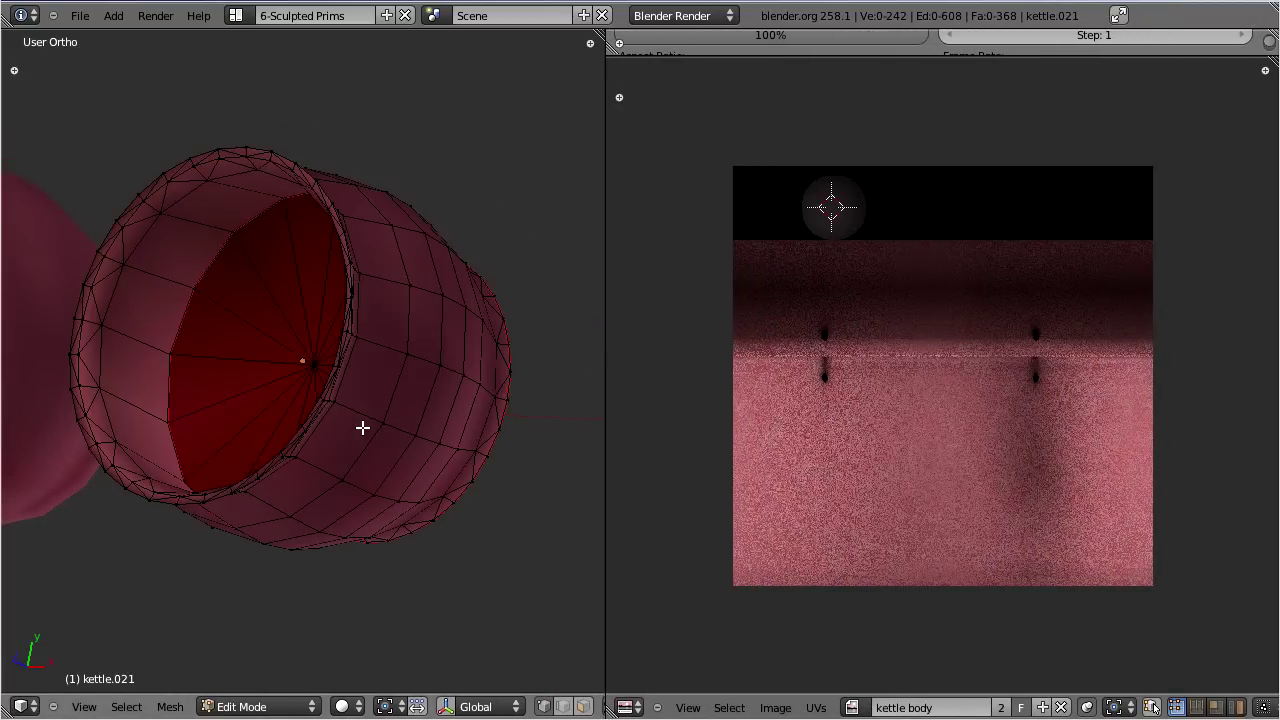
- Edit kettle.021 with everything selected, inspect its UVs, and select the base's centre vertex
key(a)
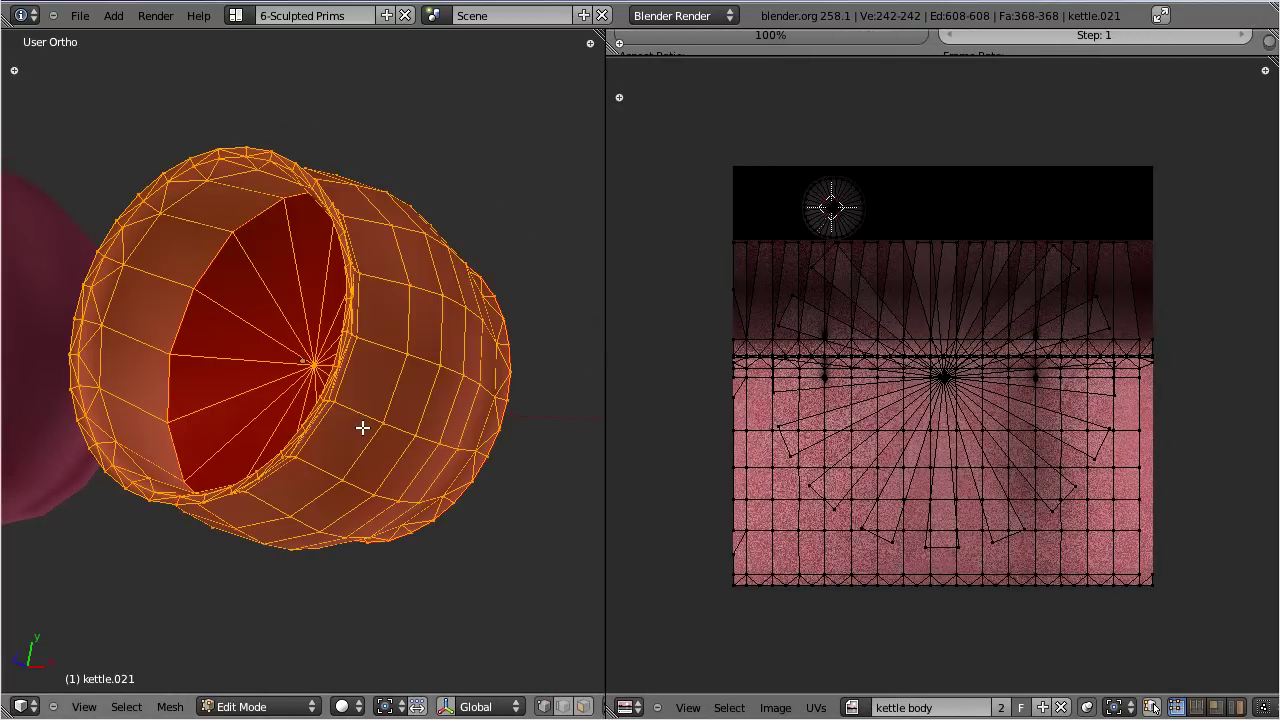
scroll(945, 428, up, 1)
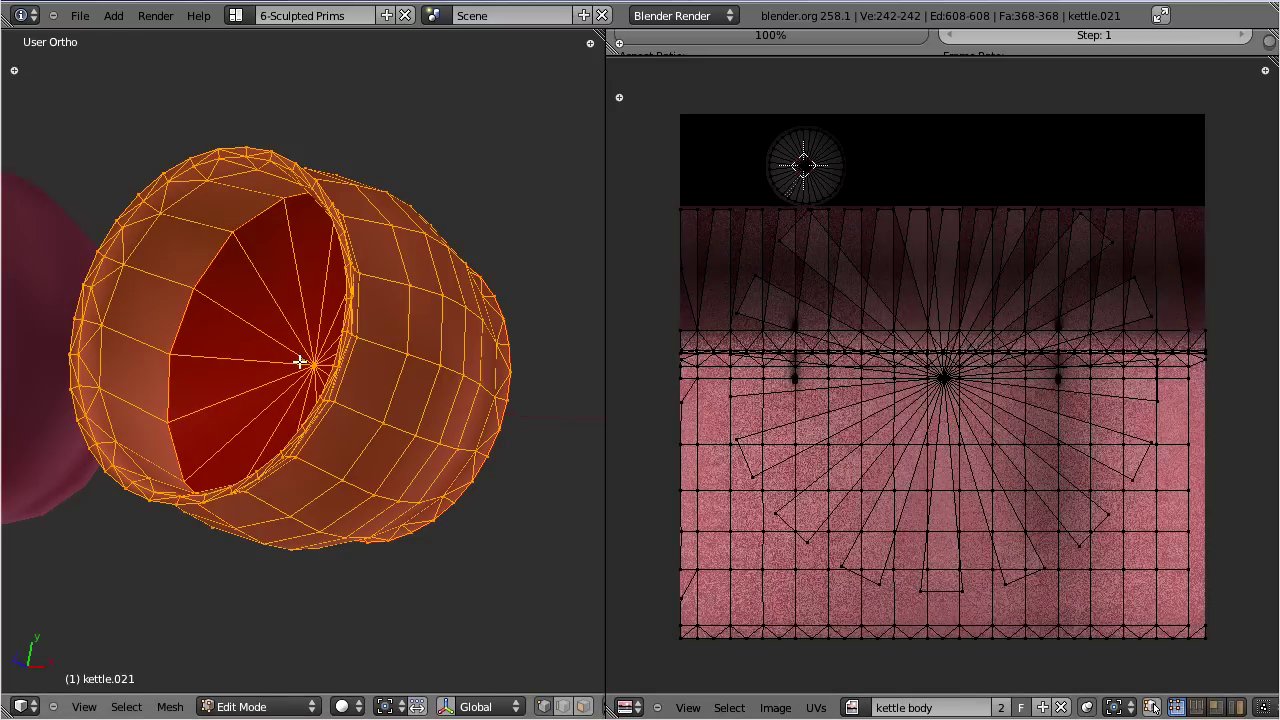
middle_drag(857, 286, 987, 425)
scroll(985, 395, up, 5)
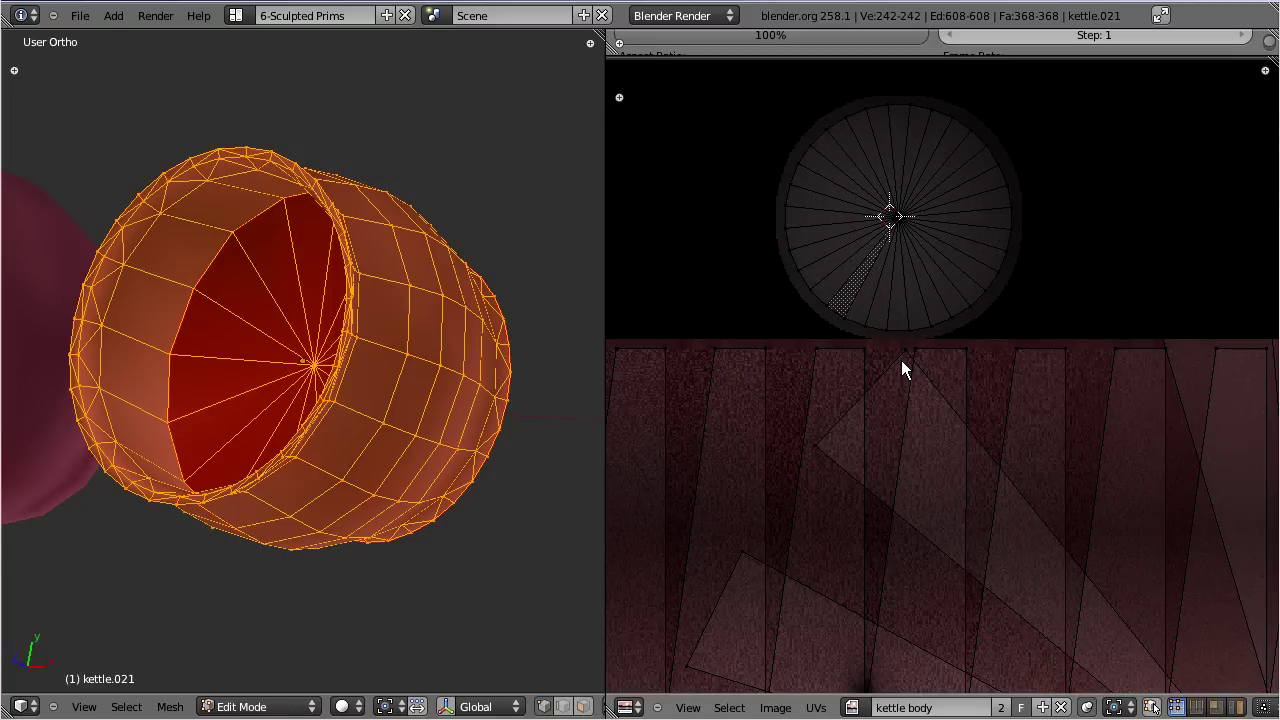
scroll(901, 368, down, 5)
middle_drag(405, 374, 350, 368)
right_click(343, 372)
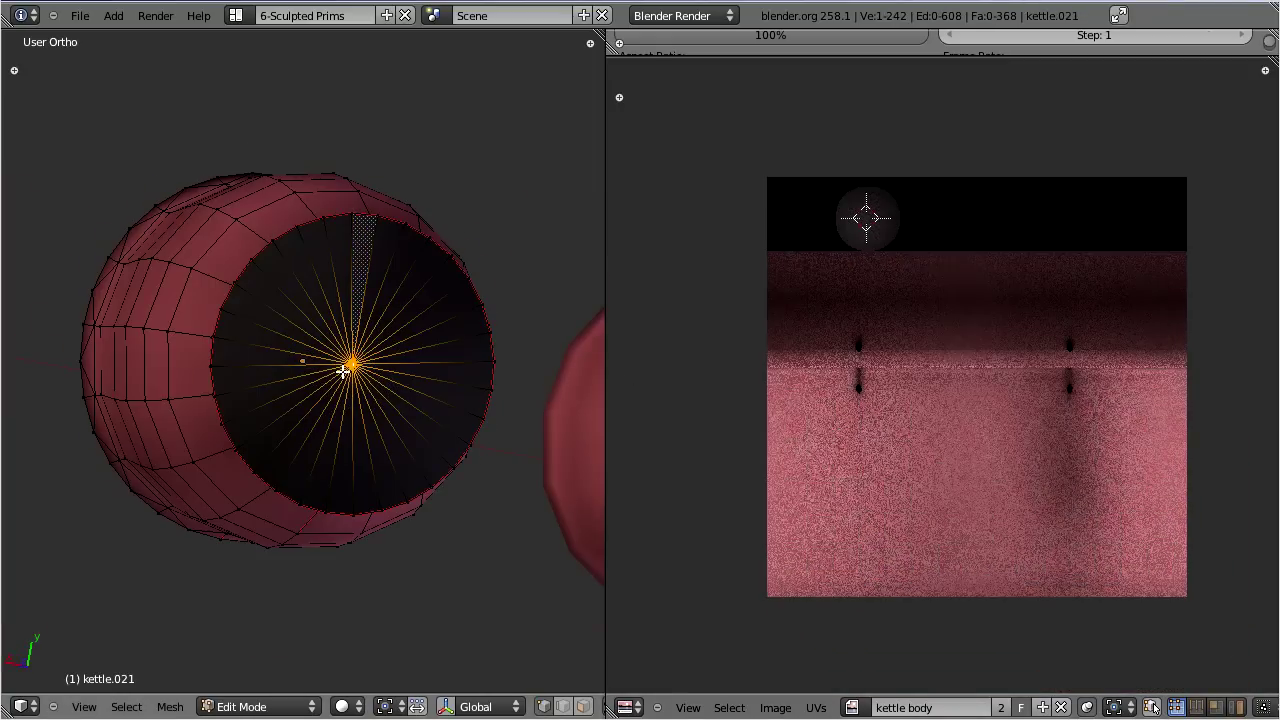
- Deselect the centre vertex and set viewport shading to Textured
key(a)
mouse_move(309, 277)
middle_down()
mouse_move(391, 391)
mouse_move(386, 349)
mouse_move(372, 380)
mouse_move(400, 440)
middle_up()
key(c)
click(342, 706)
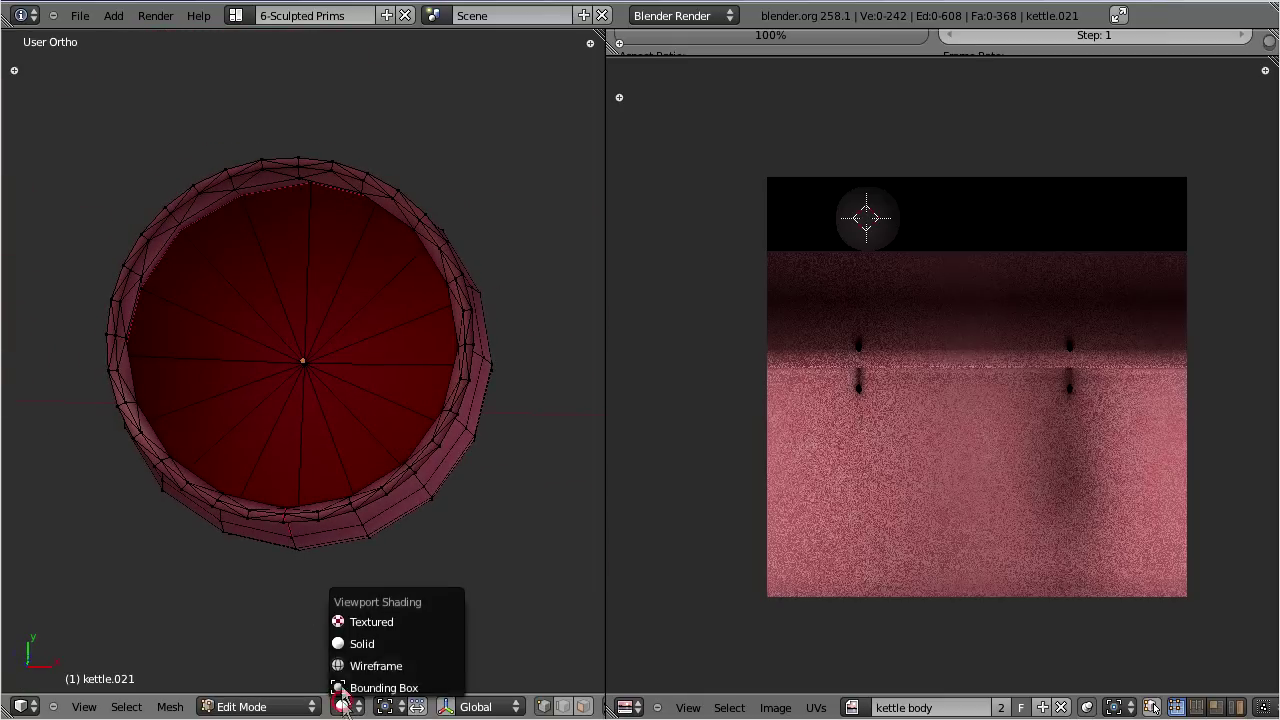
click(352, 622)
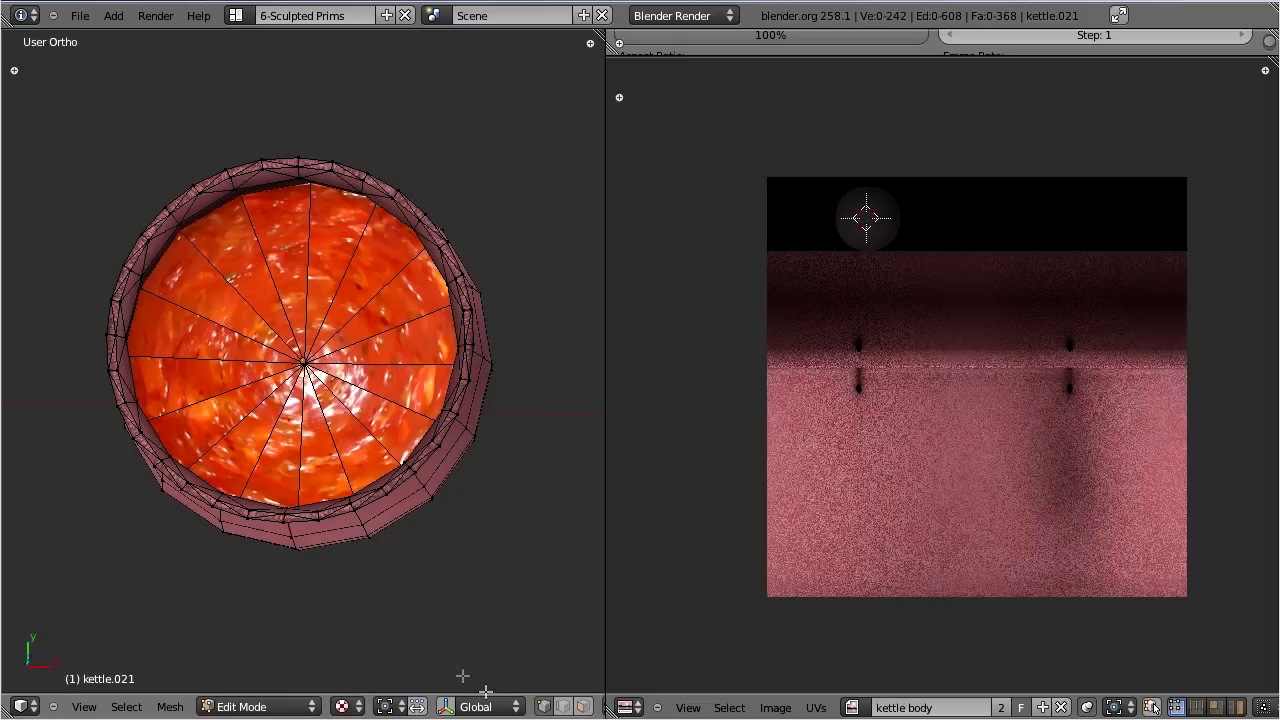
- Box-select the 16 inner base faces and unwrap them into a circular UV fan
click(583, 706)
key(b)
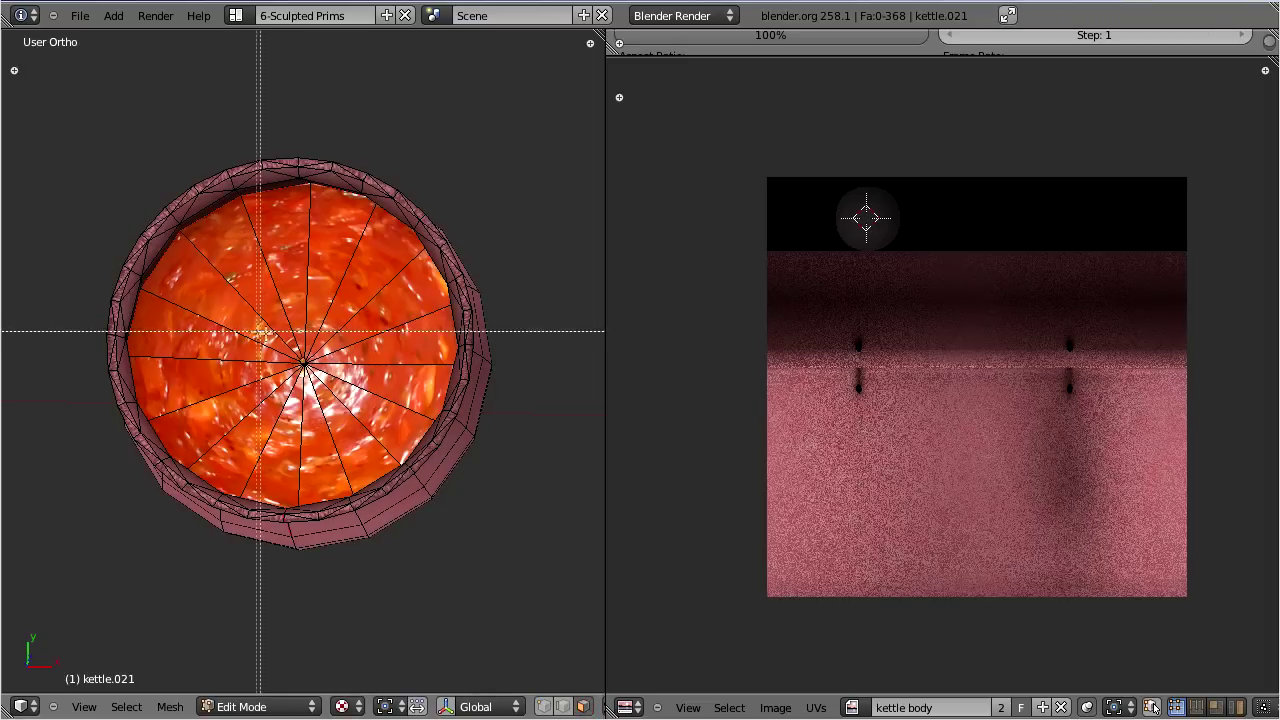
drag(261, 332, 344, 399)
key(u)
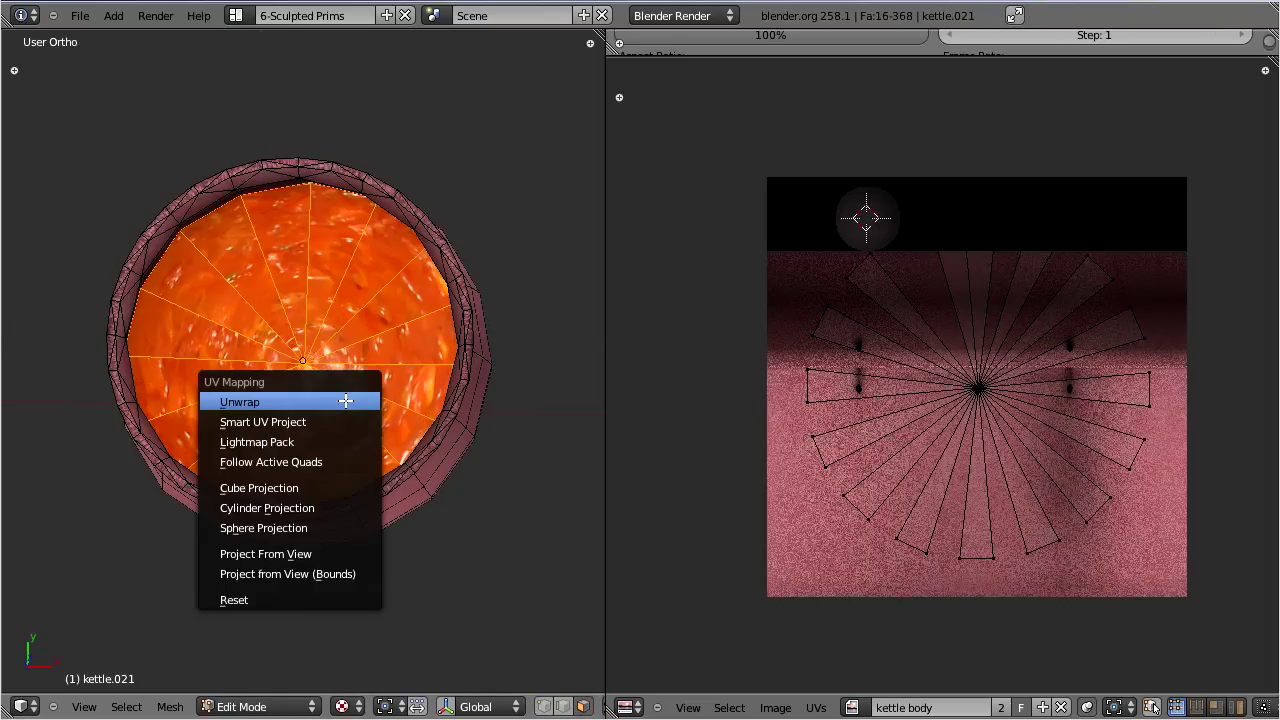
click(319, 401)
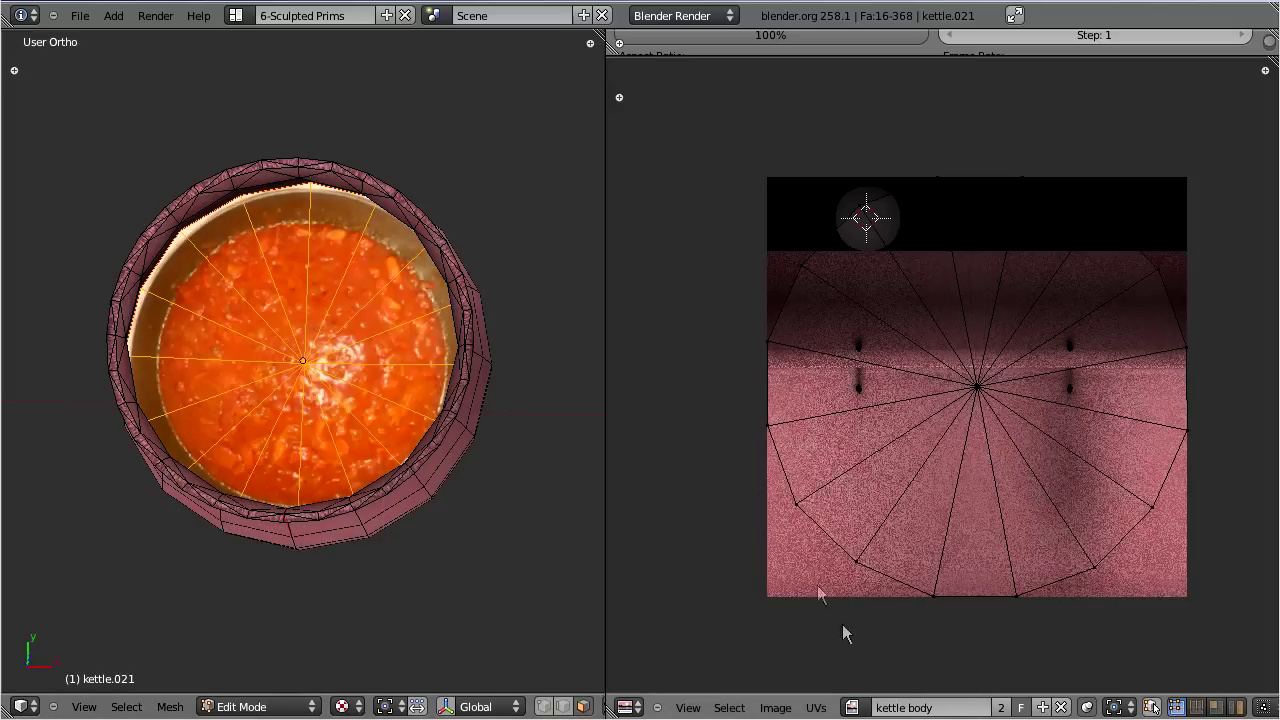
click(853, 706)
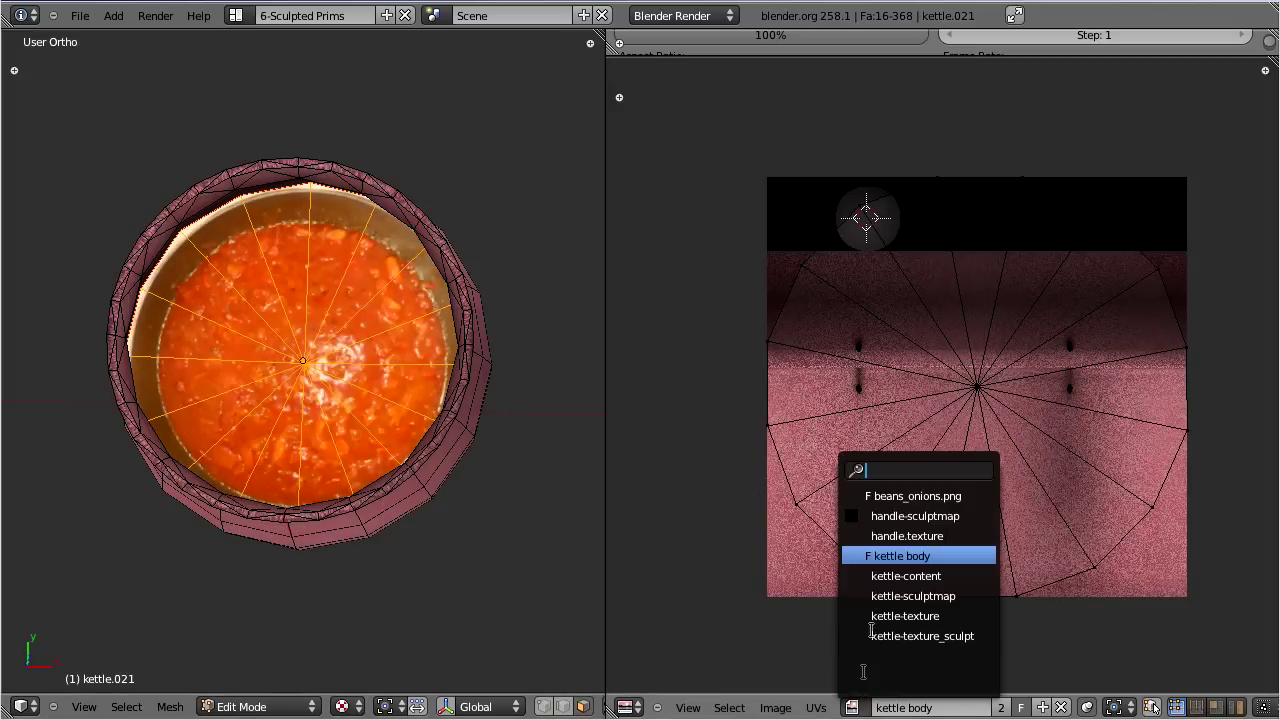
- Assign beans_onions.png to the base and scale and move its UV fan onto the sauce
click(908, 496)
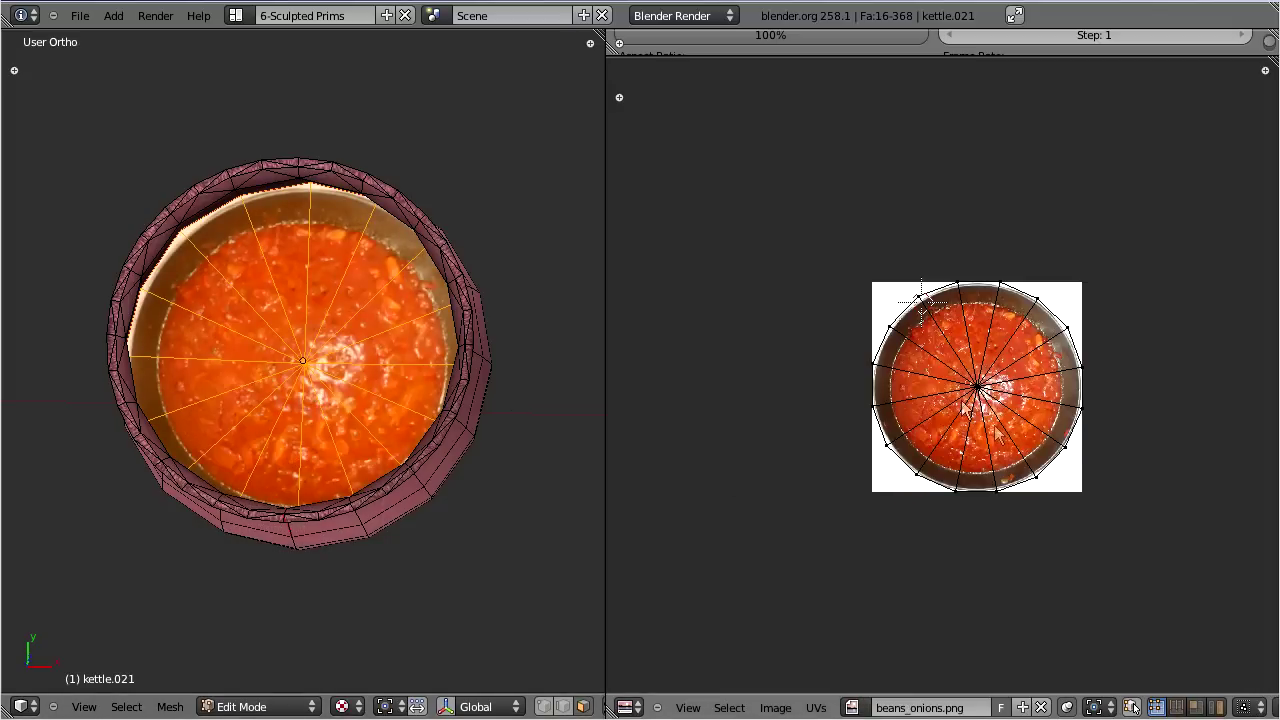
scroll(957, 397, up, 4)
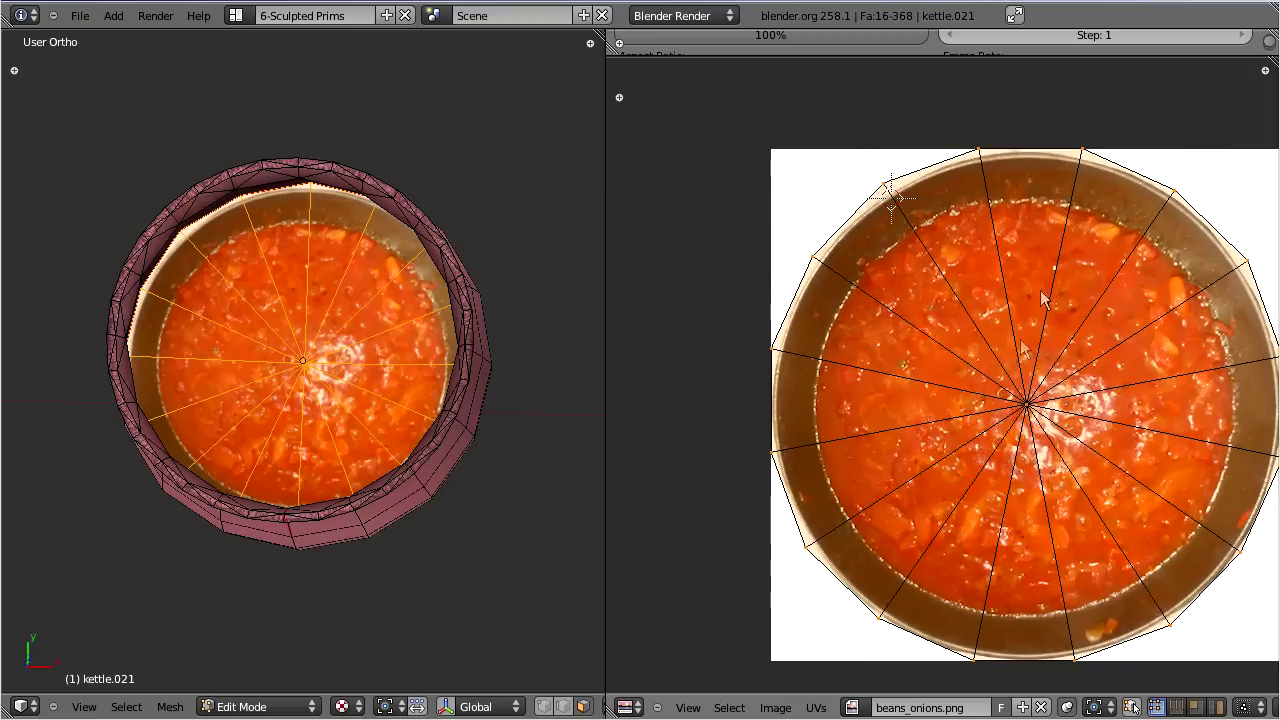
key(s)
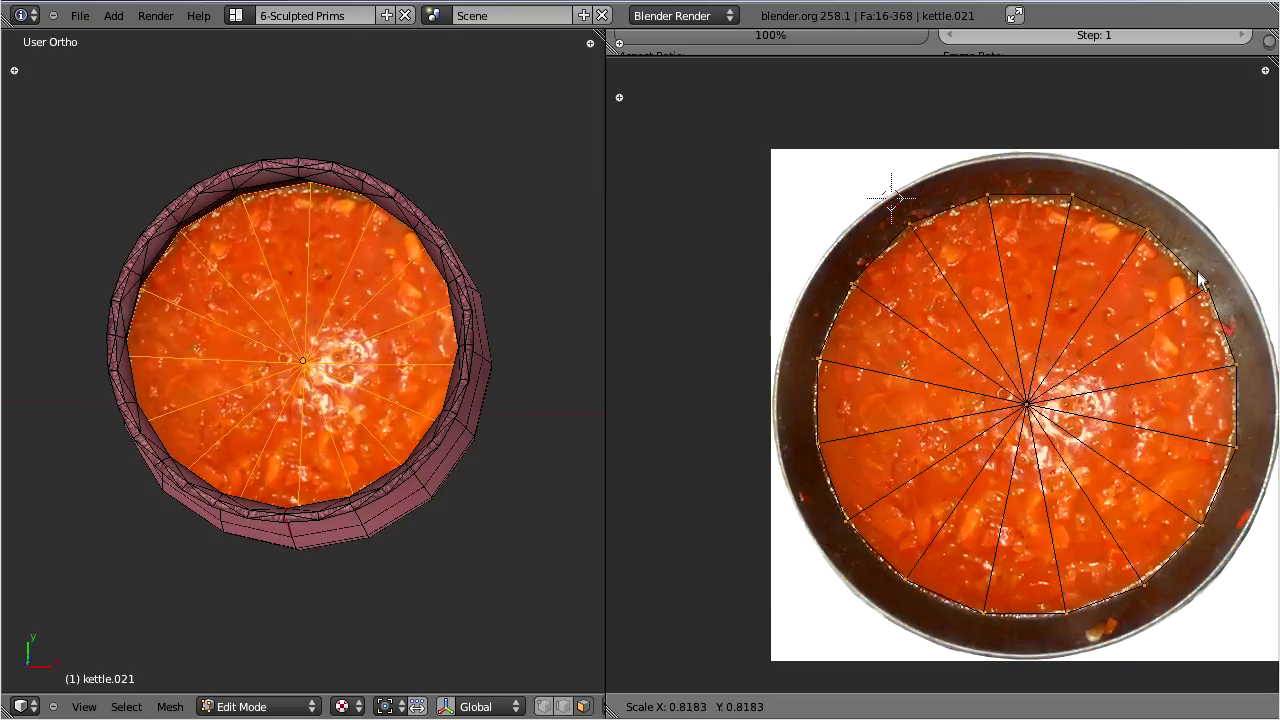
click(1193, 287)
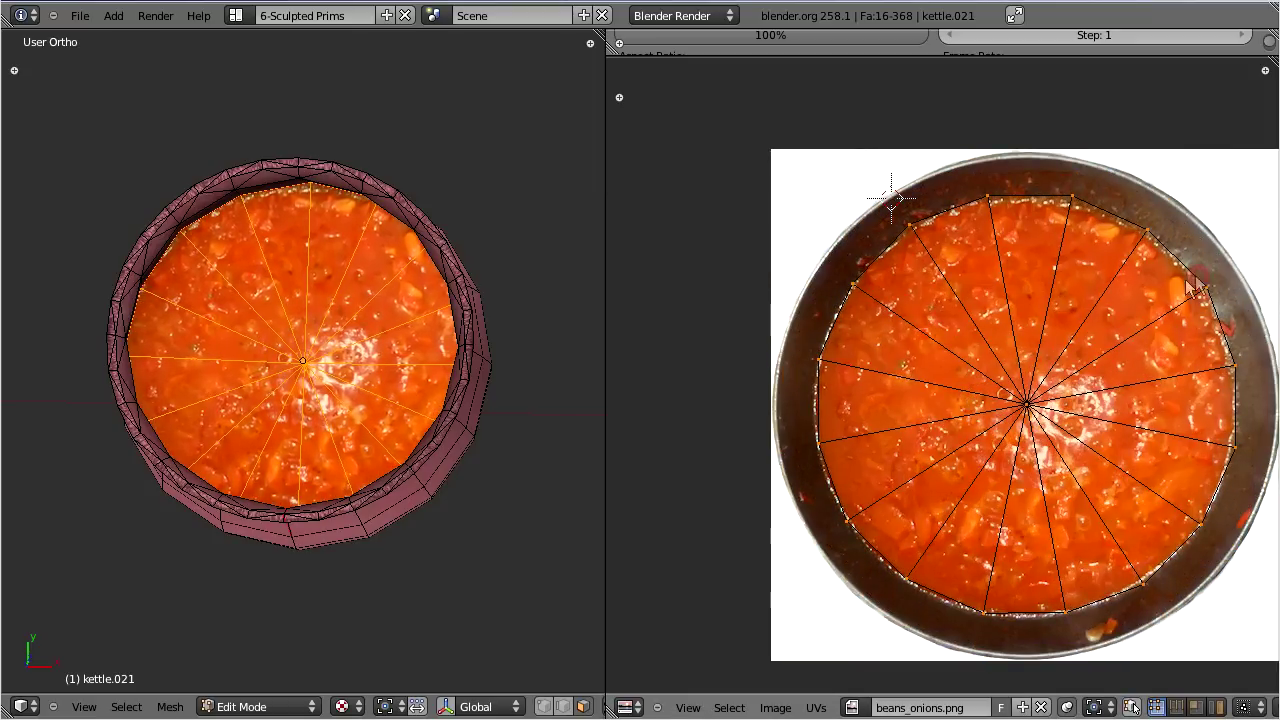
key(g)
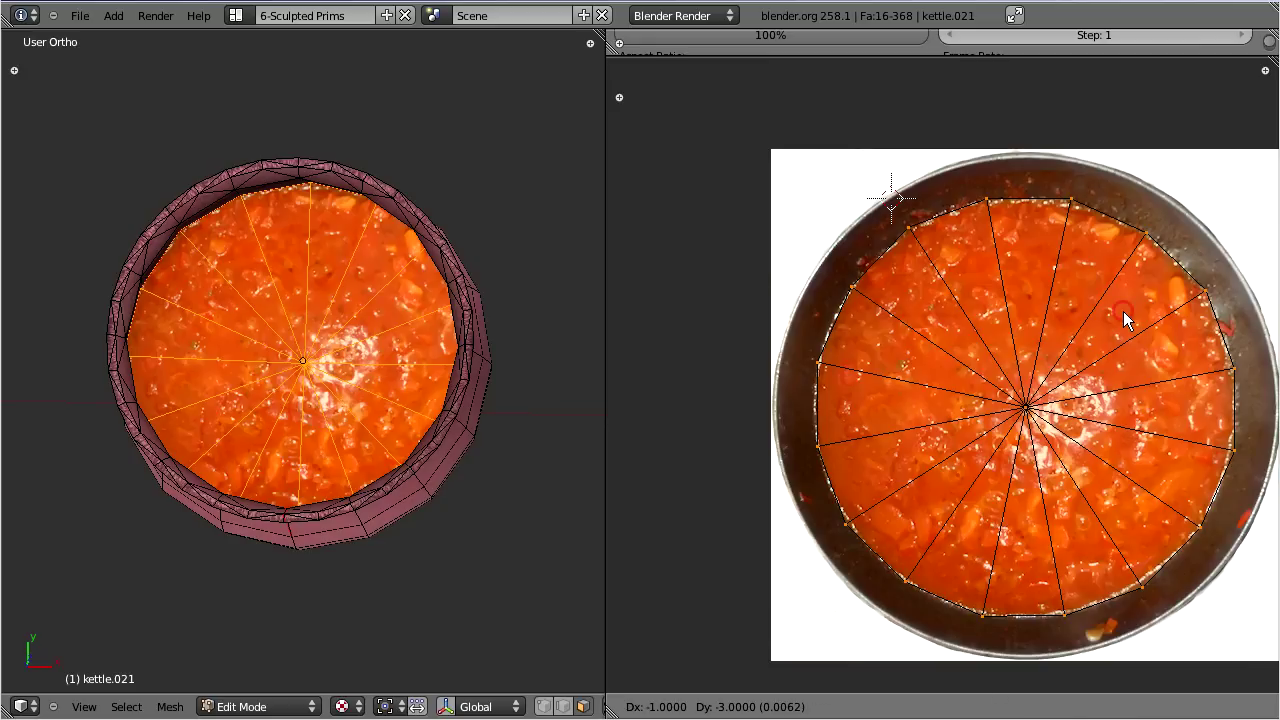
click(1123, 311)
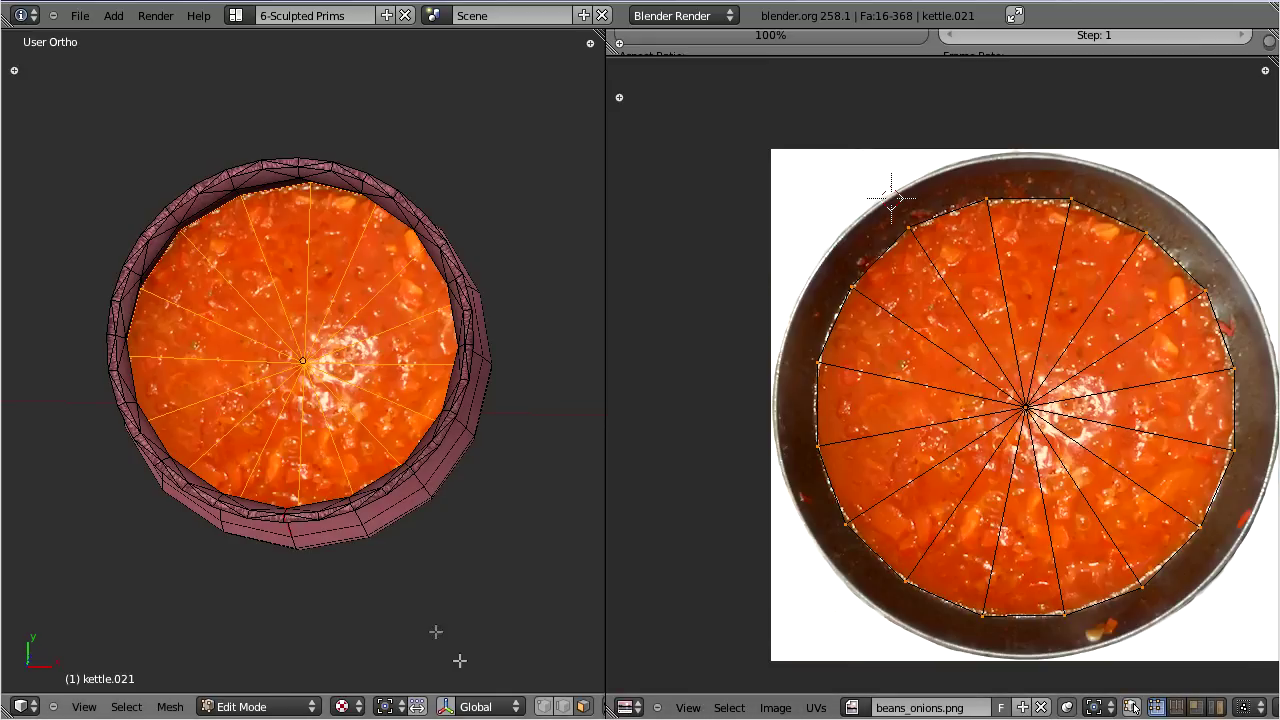
- Delete the base's centre vertex, removing the base faces to leave an open ring
click(543, 706)
right_click(290, 368)
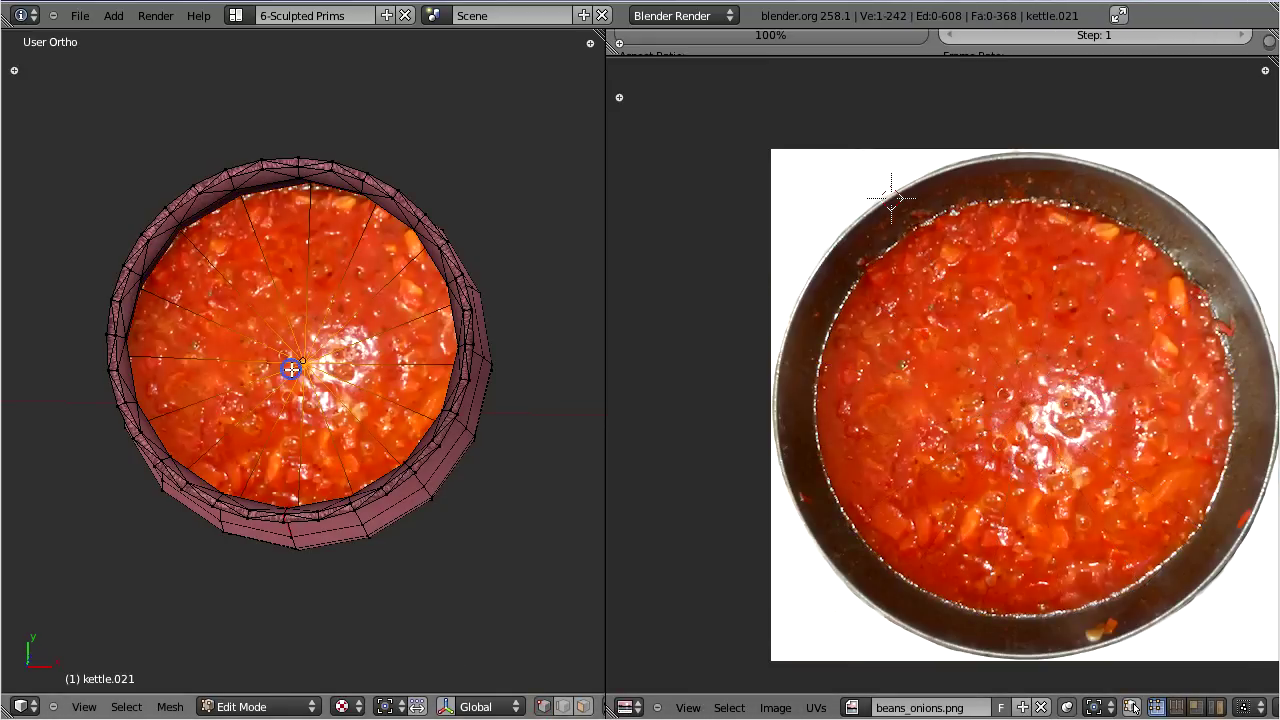
key(x)
click(291, 369)
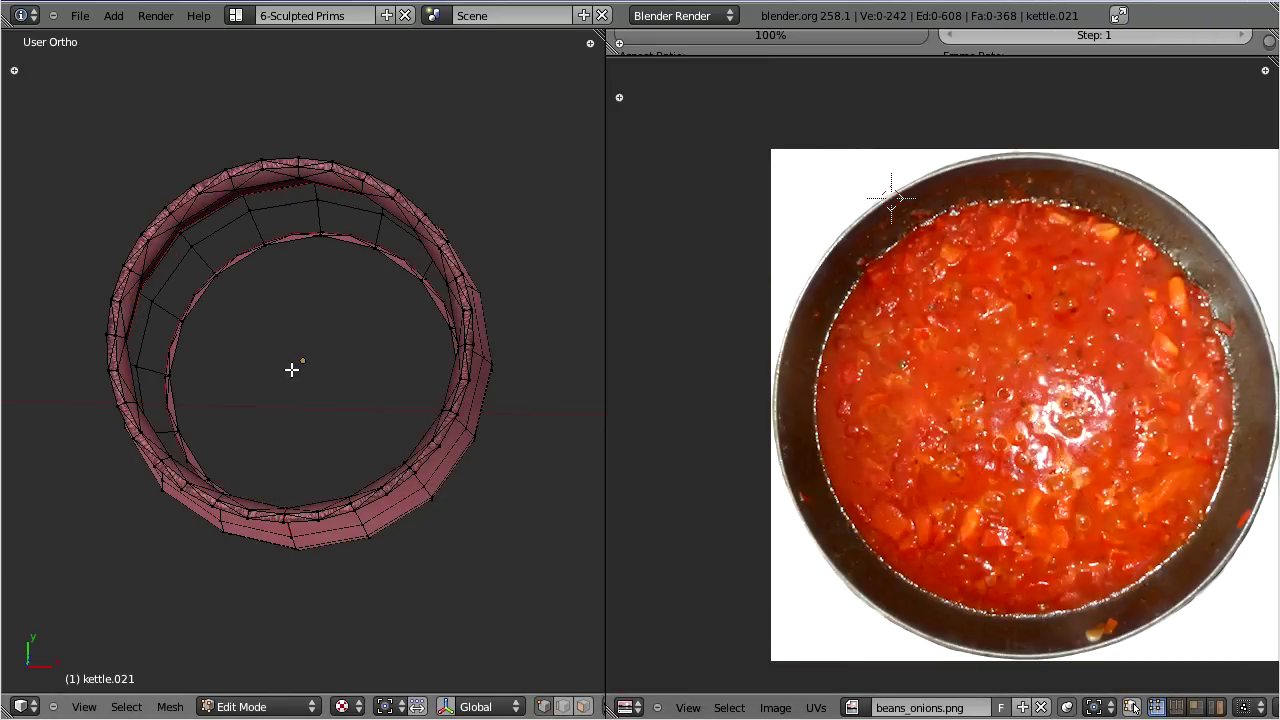
- From the front view, mark the vertical edge loop down the kettle's front as a seam
key(a)
key(KP_1)
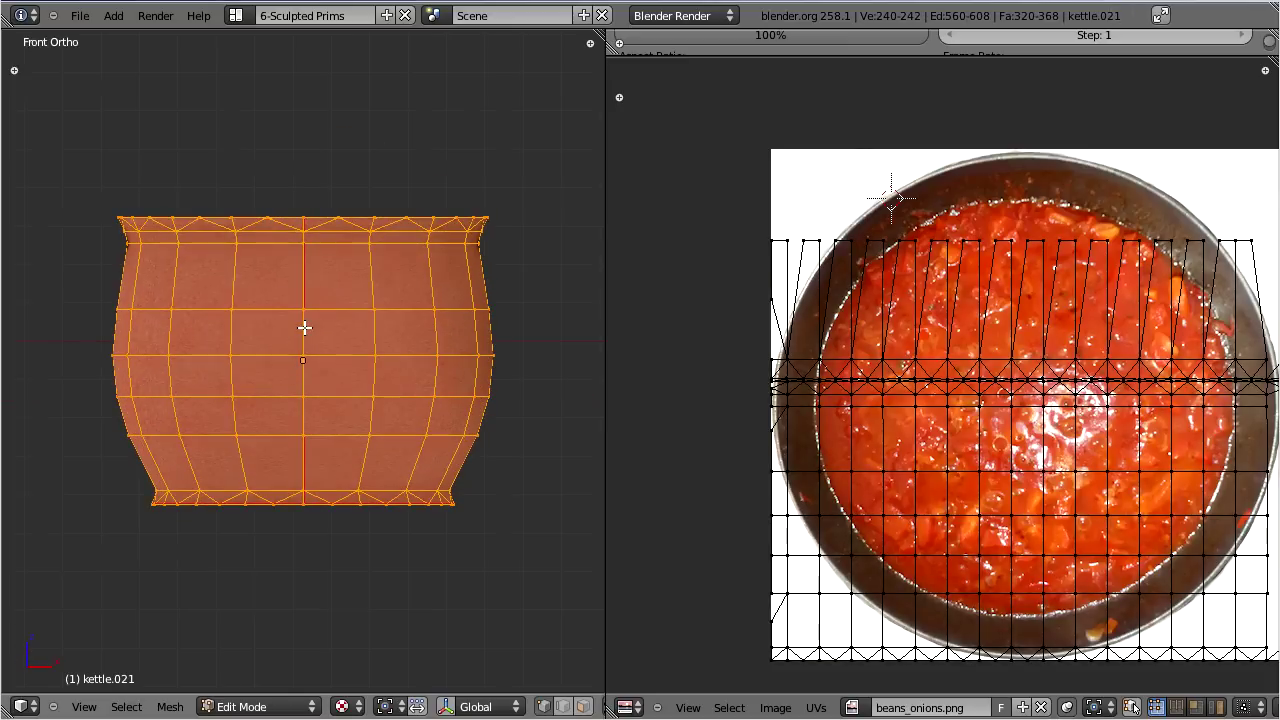
alt+right_click(304, 327)
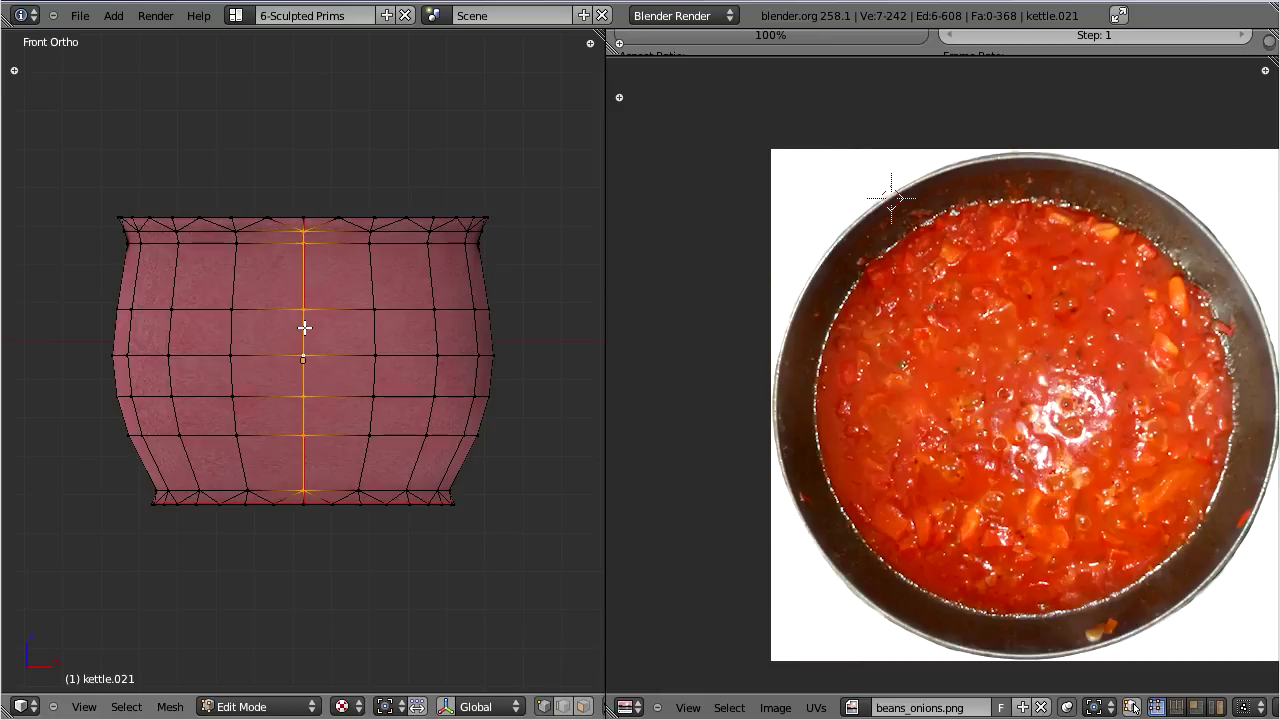
key(ctrl+e)
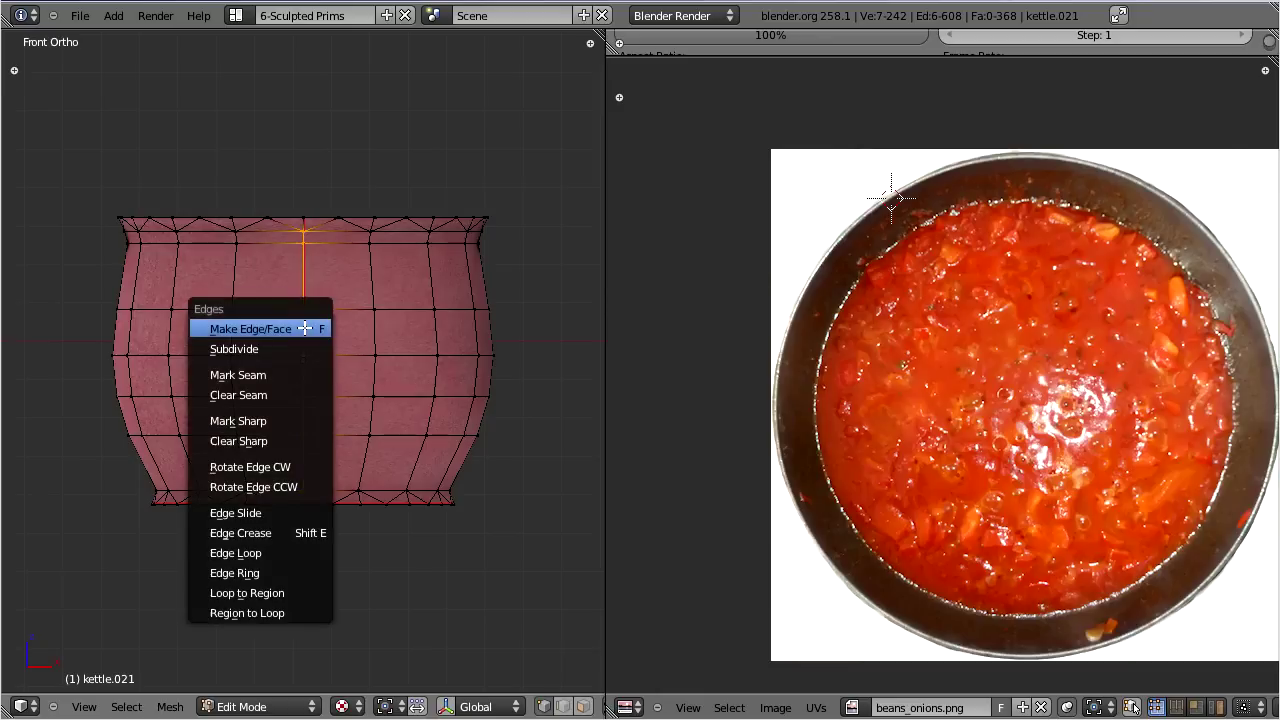
click(258, 374)
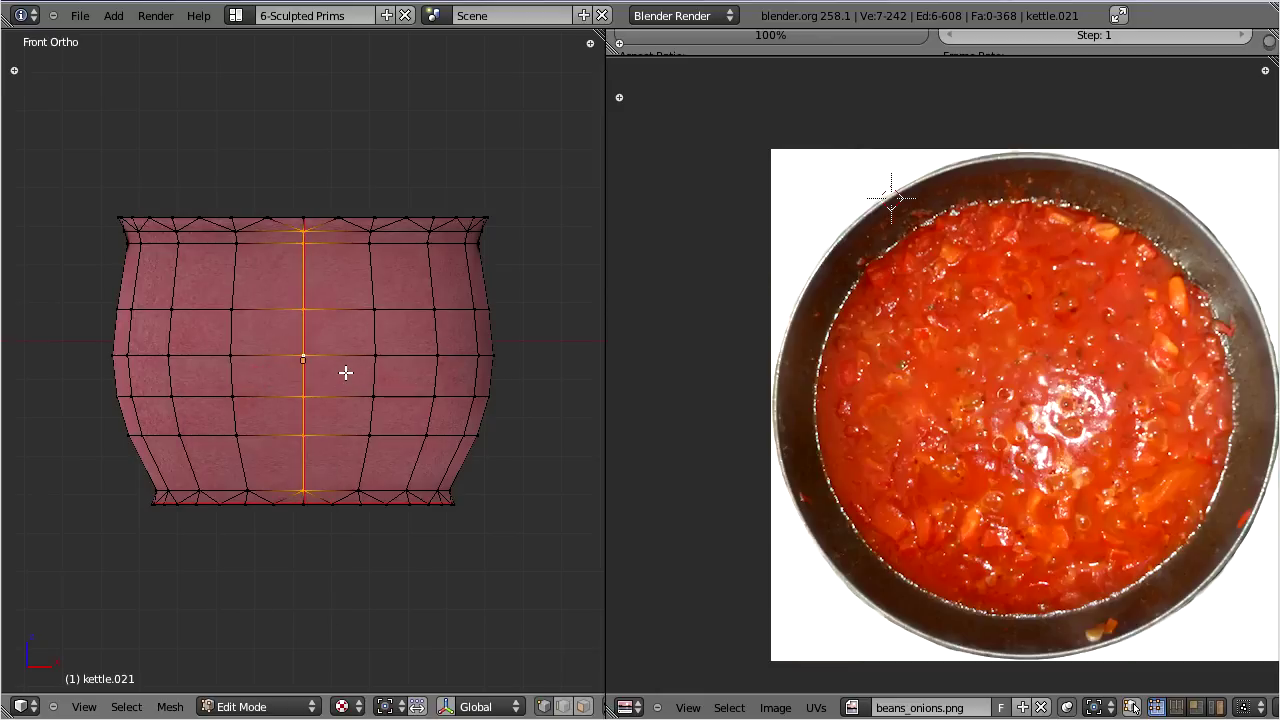
- Select the whole mesh and unwrap its walls with Cylinder Projection
key(a)
key(a)
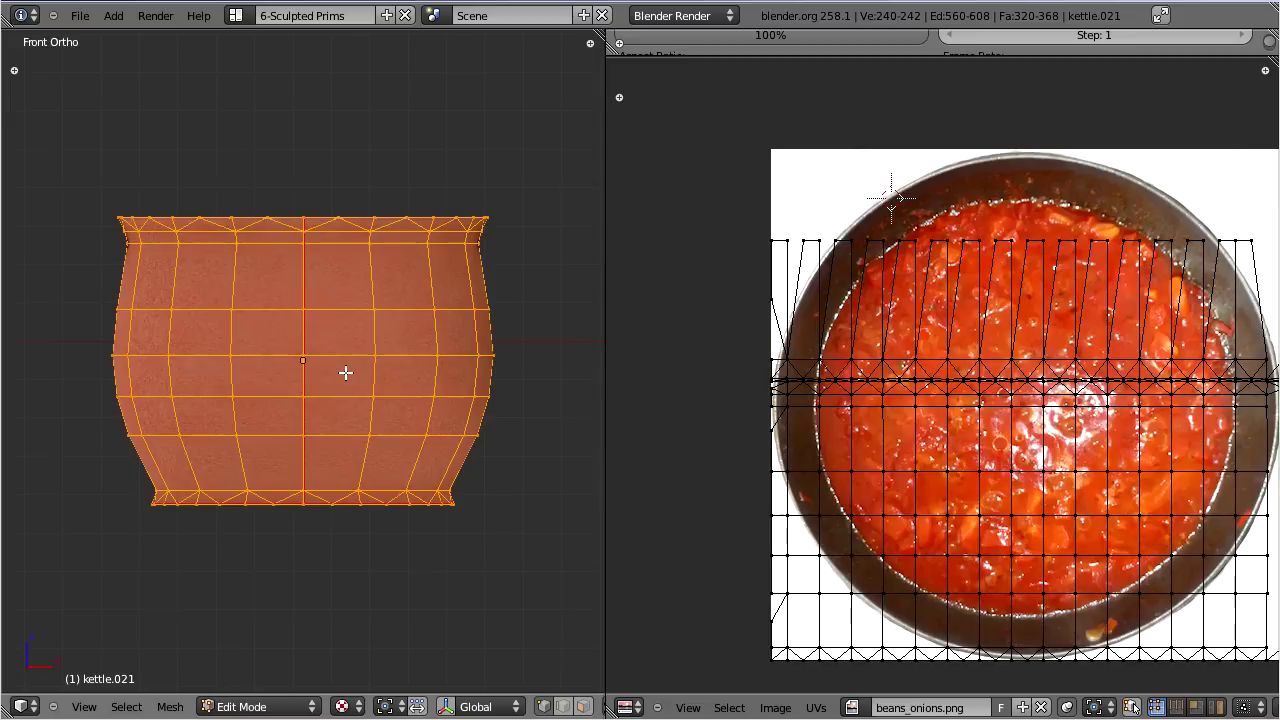
key(u)
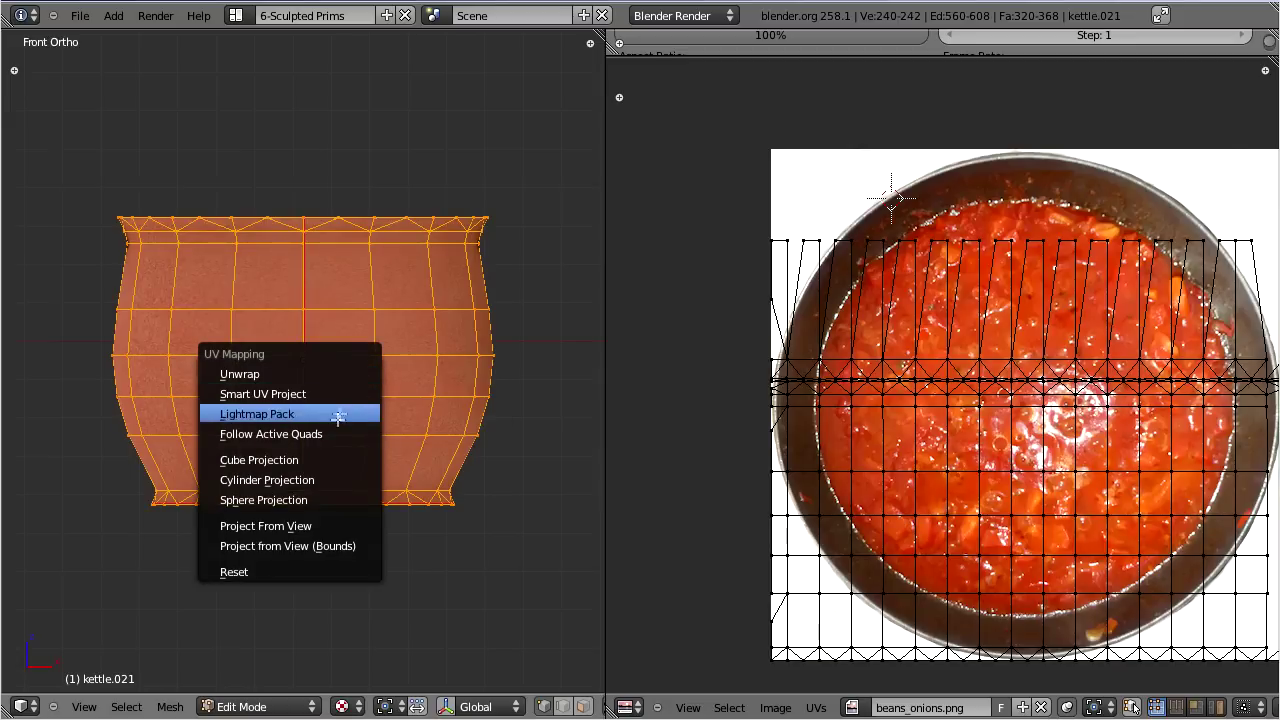
click(268, 480)
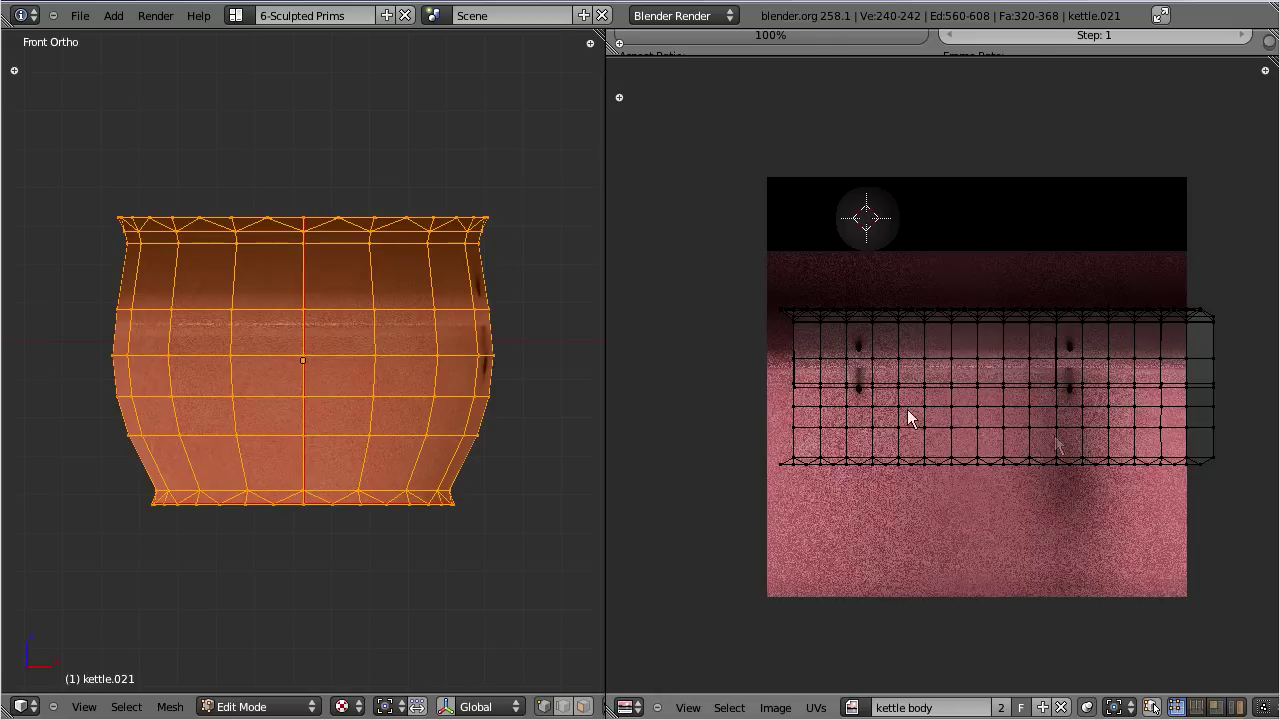
- Select the face loop lining the inside of the rim, then return to the front view
middle_drag(323, 287, 346, 451)
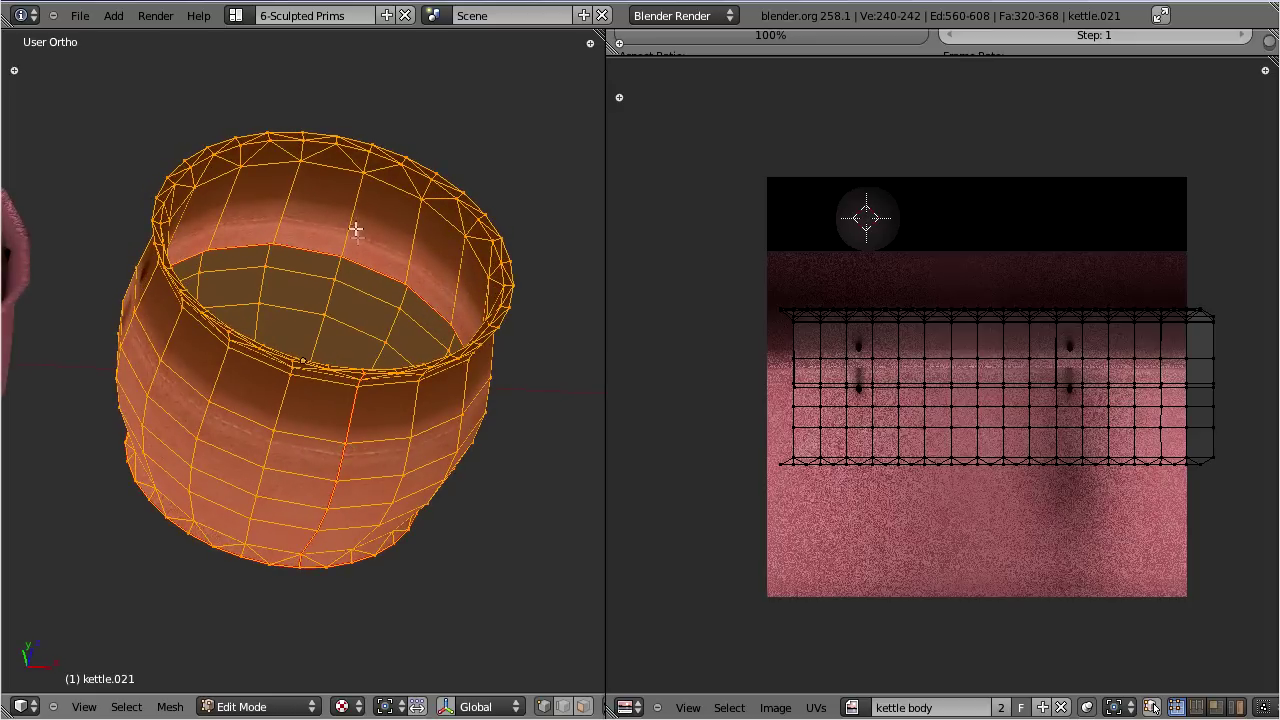
click(585, 707)
alt+right_click(356, 212)
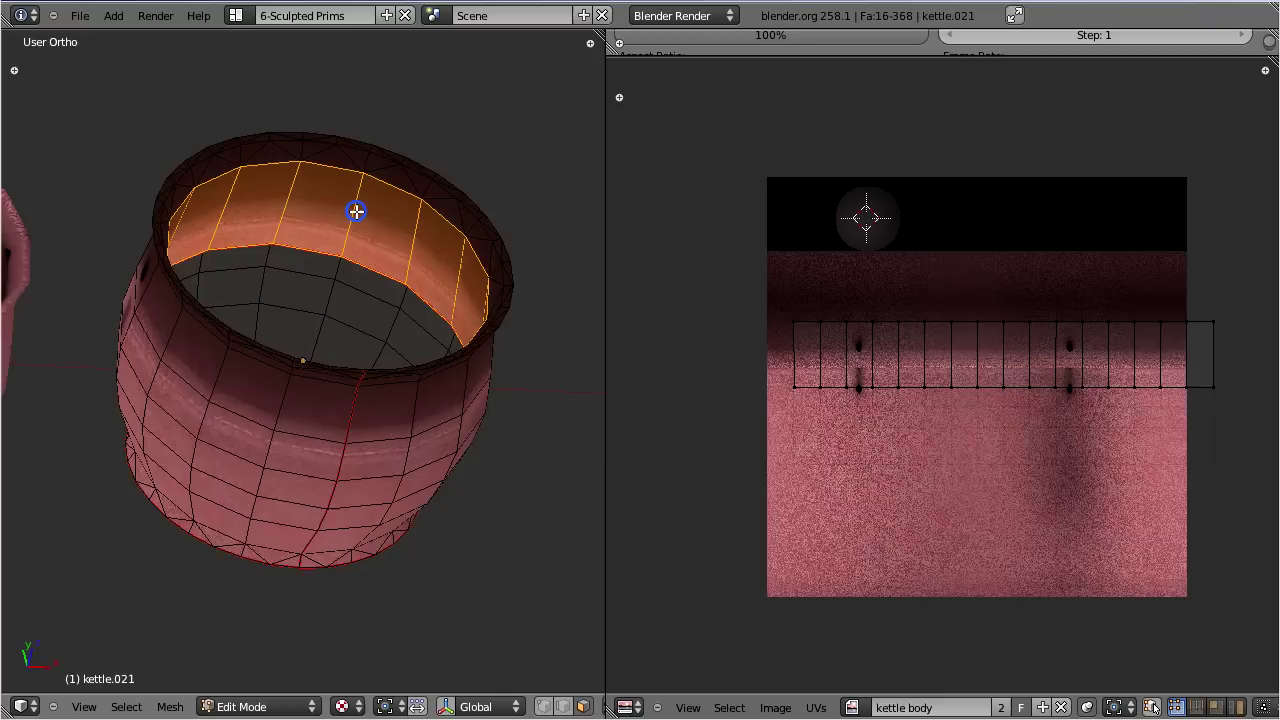
middle_drag(371, 289, 325, 208)
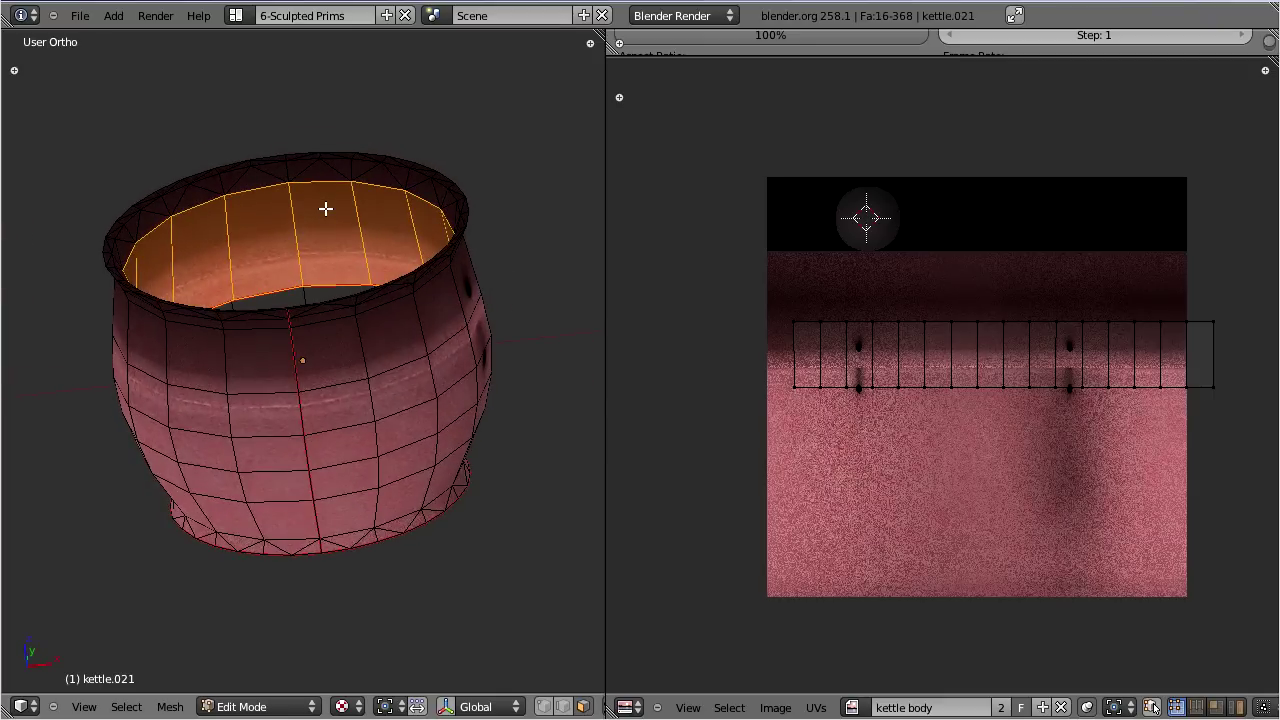
key(KP_1)
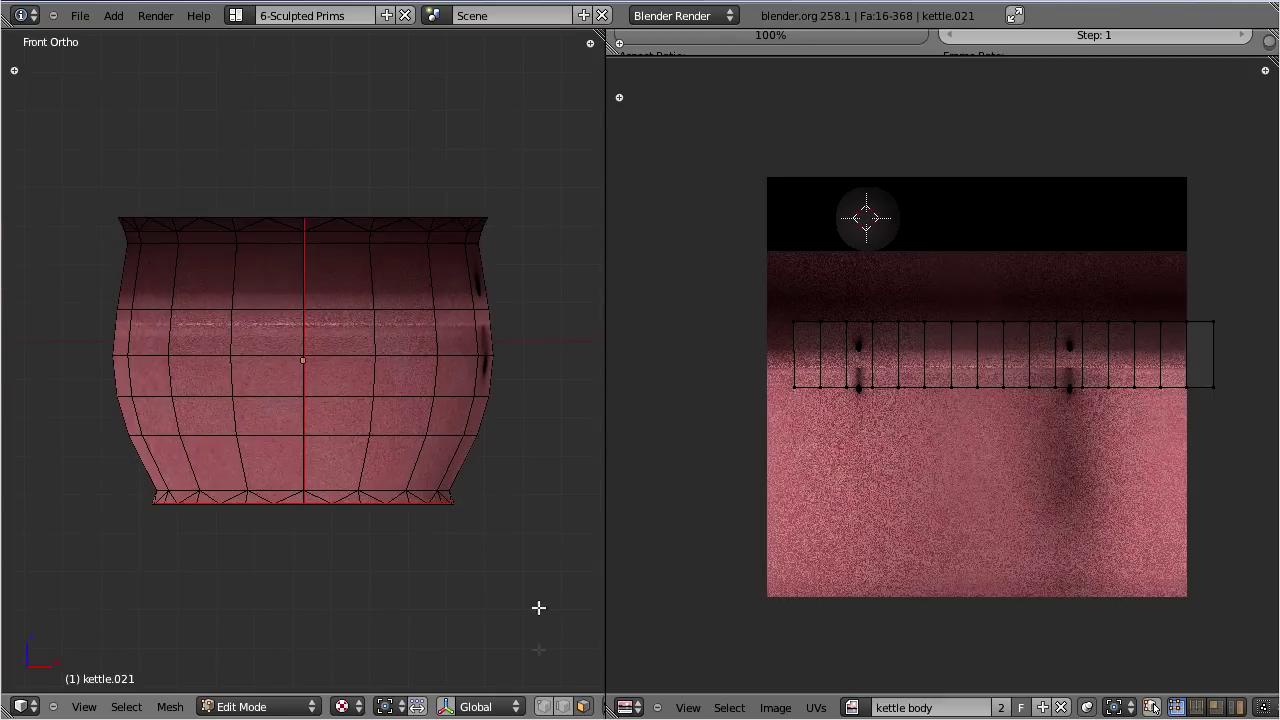
scroll(548, 708, down, 5)
- Box-select the vertices around the kettle's top rim in vertex select mode
click(385, 707)
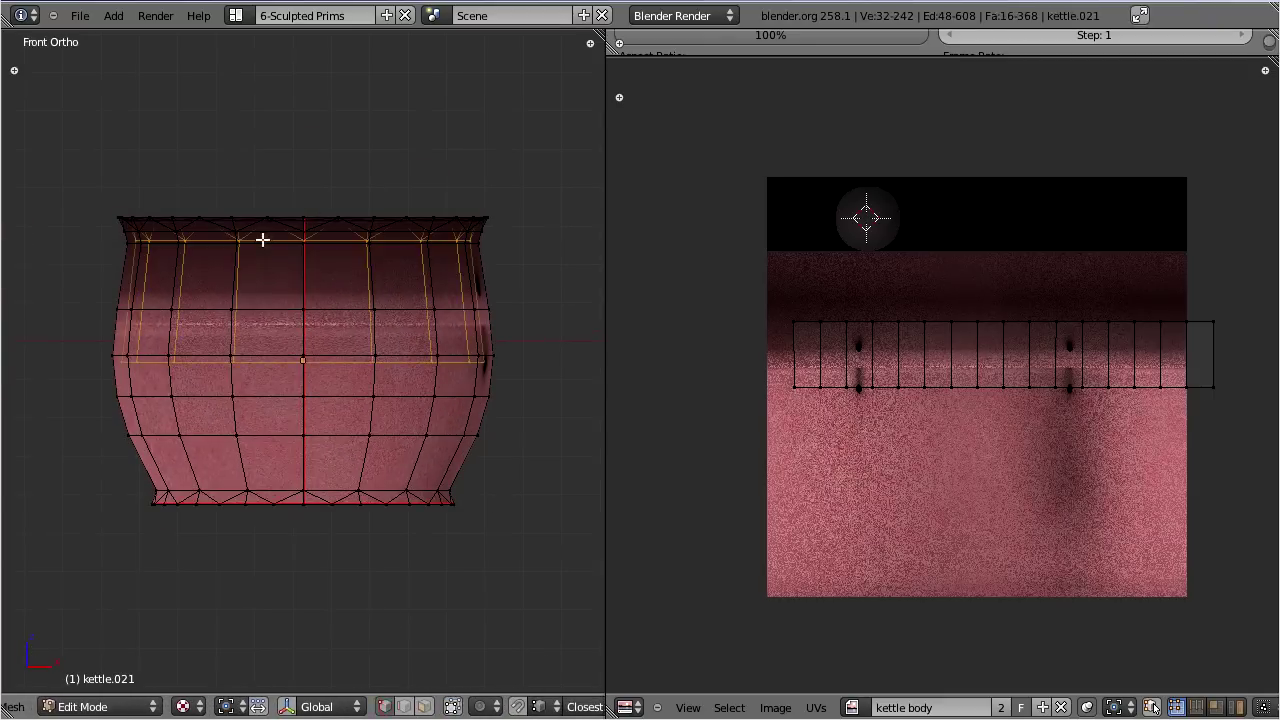
key(b)
drag(77, 191, 519, 224)
middle_drag(300, 283, 388, 463)
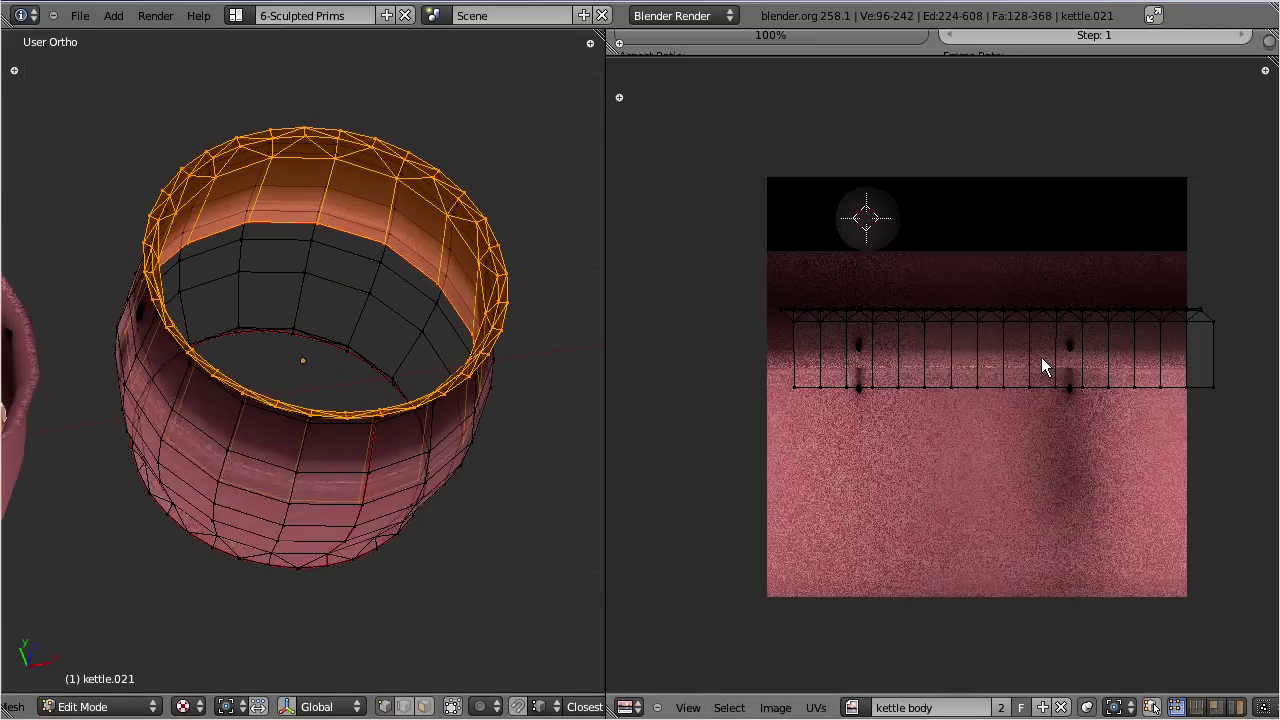
scroll(1041, 357, up, 4)
scroll(1002, 257, up, 1)
- Snap the 2D cursor to the rim strip's top vertex and flip the strip with Y scale -1
right_click(1008, 173)
click(817, 708)
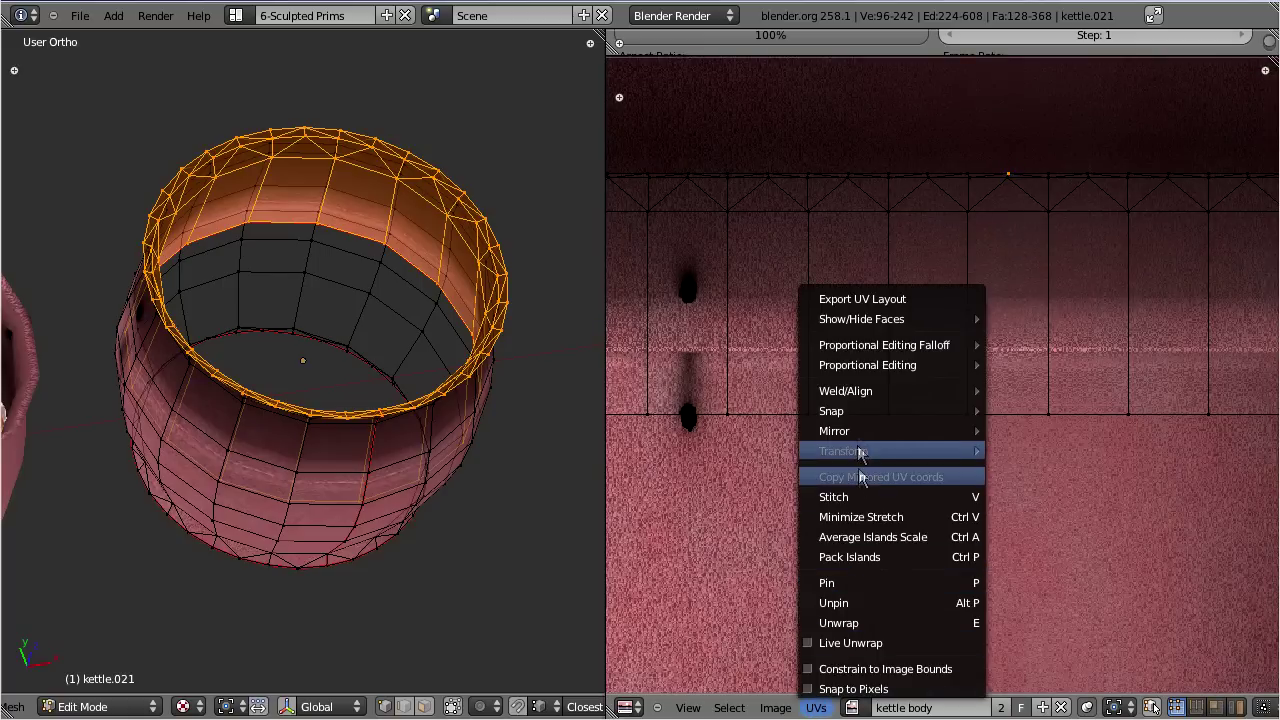
mouse_move(850, 411)
click(1050, 497)
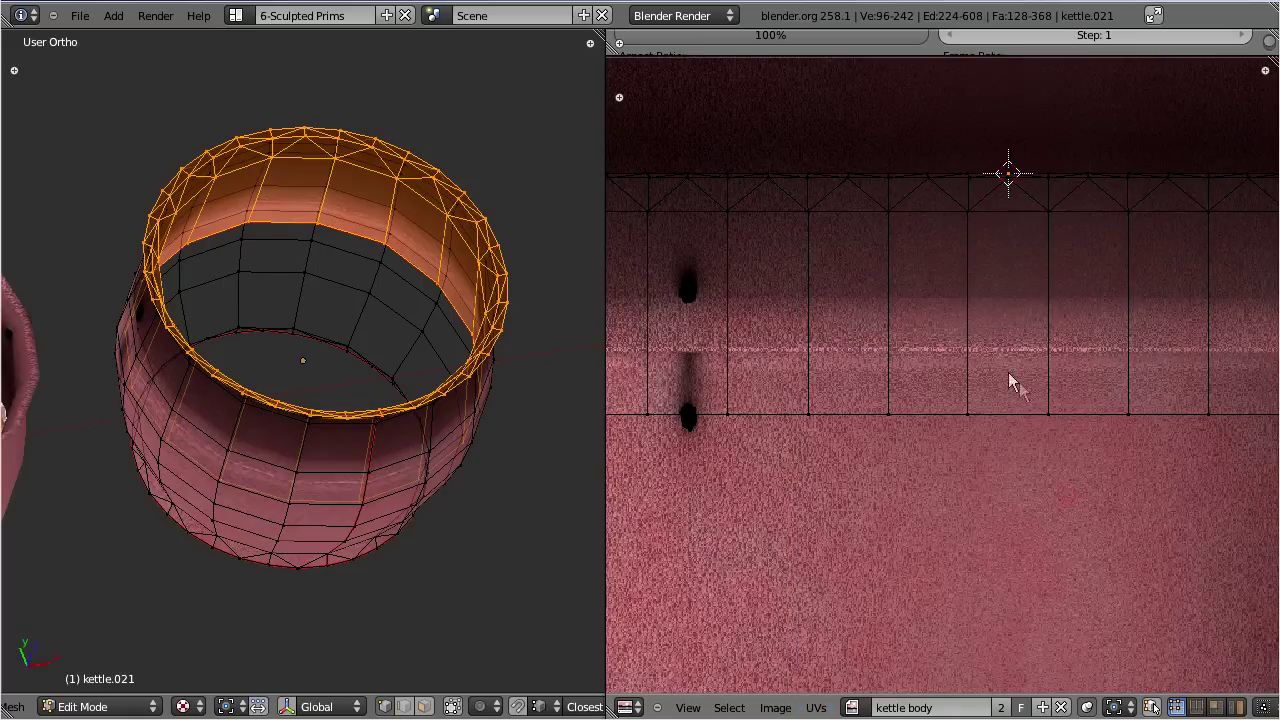
key(l)
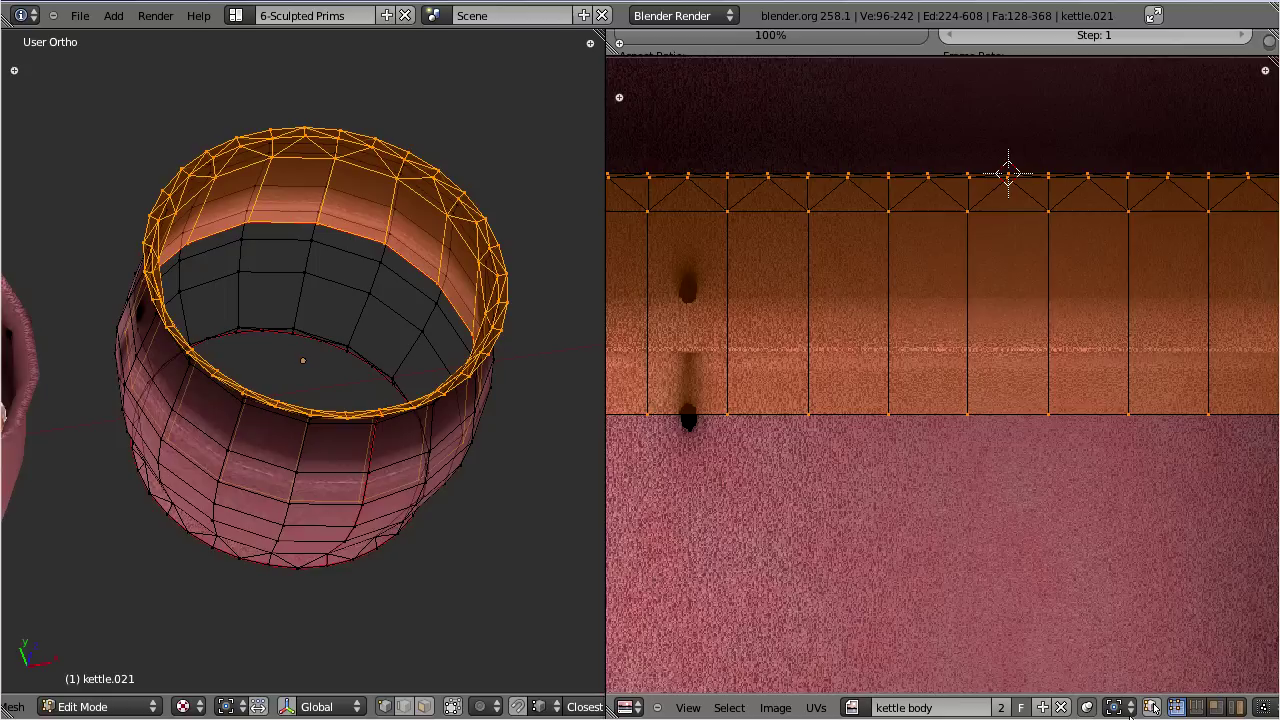
click(1113, 707)
click(1060, 645)
text(sy)
text(-1)
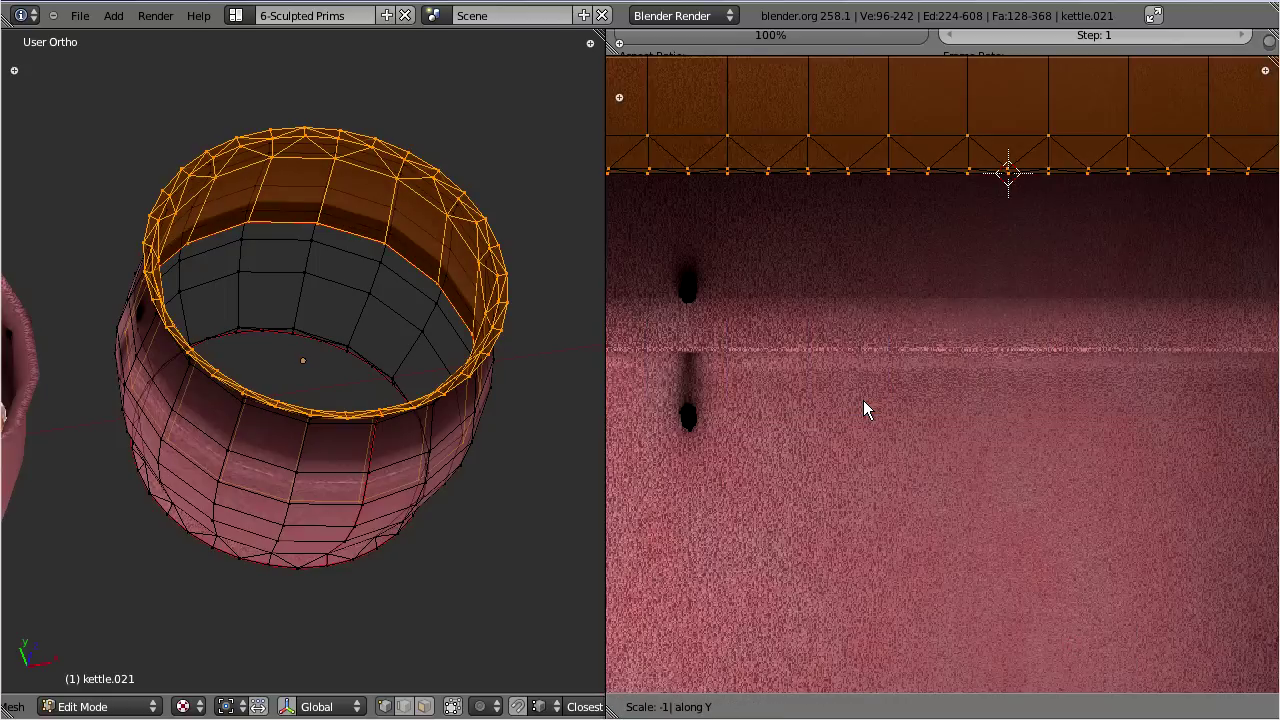
click(863, 400)
- Select all faces and UVs, move the UV layout down along Y, and reset pivot to Median Point
key(a)
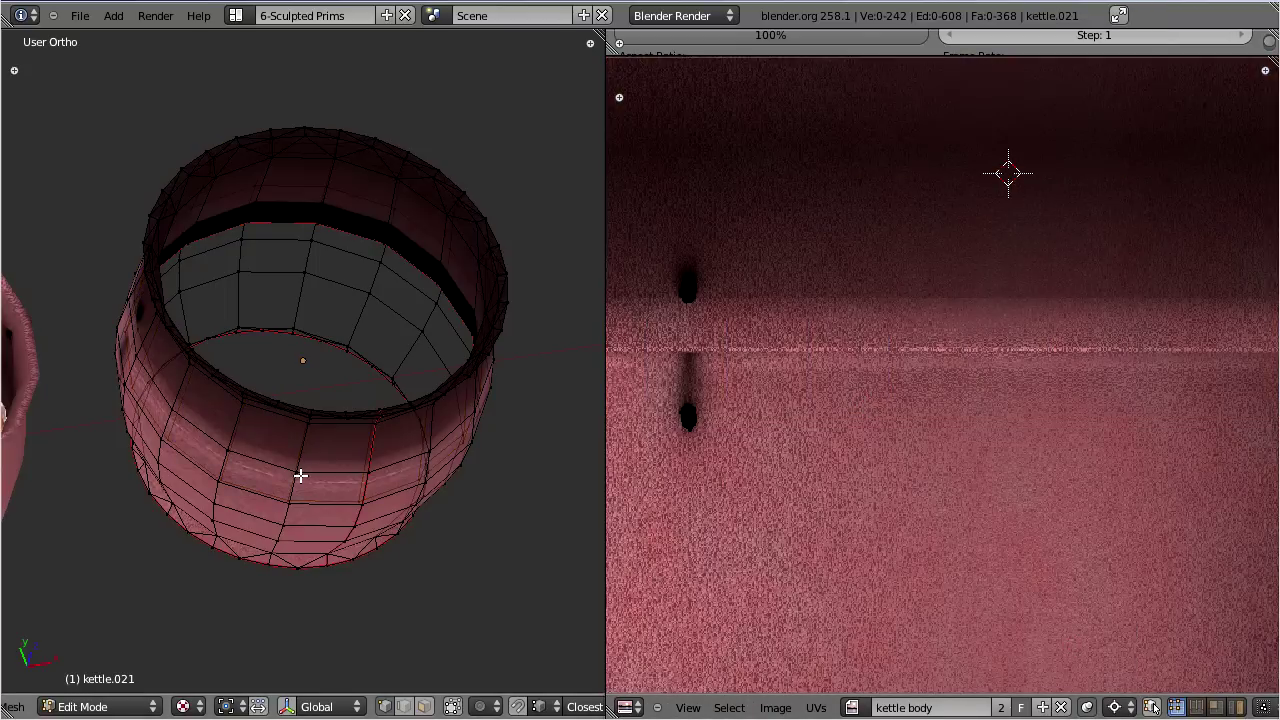
key(a)
scroll(1014, 328, down, 4)
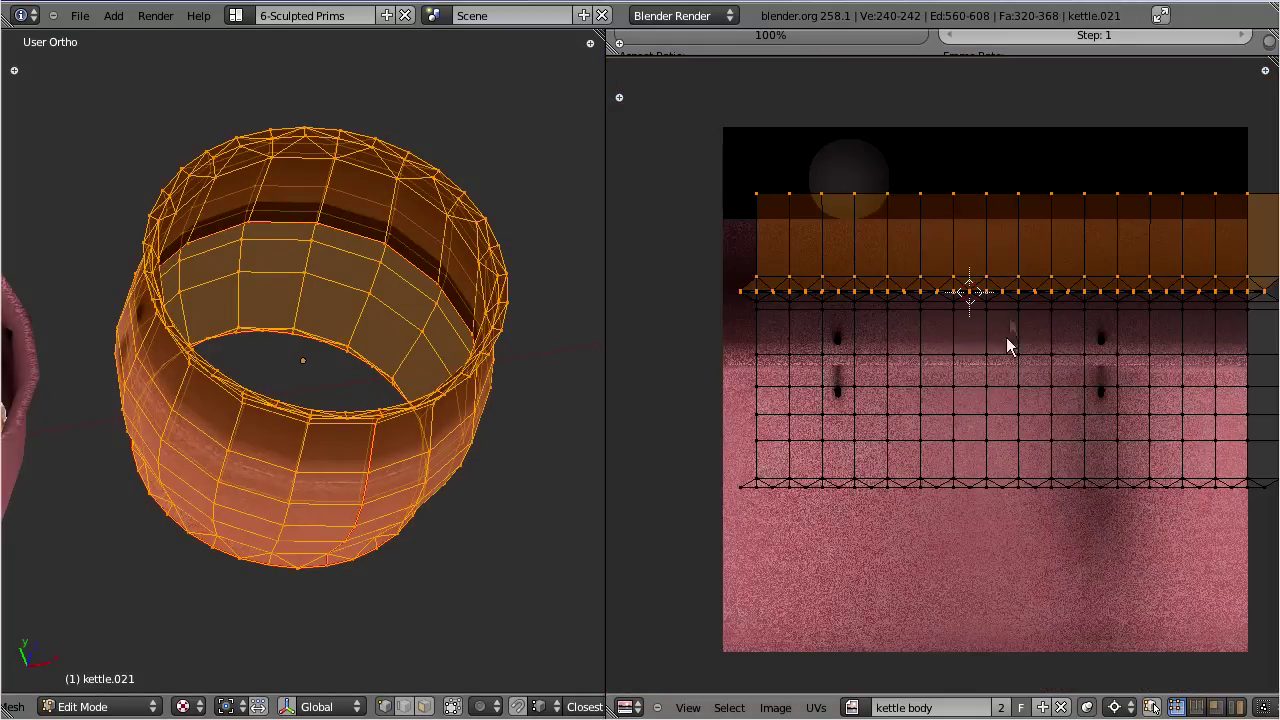
key(a)
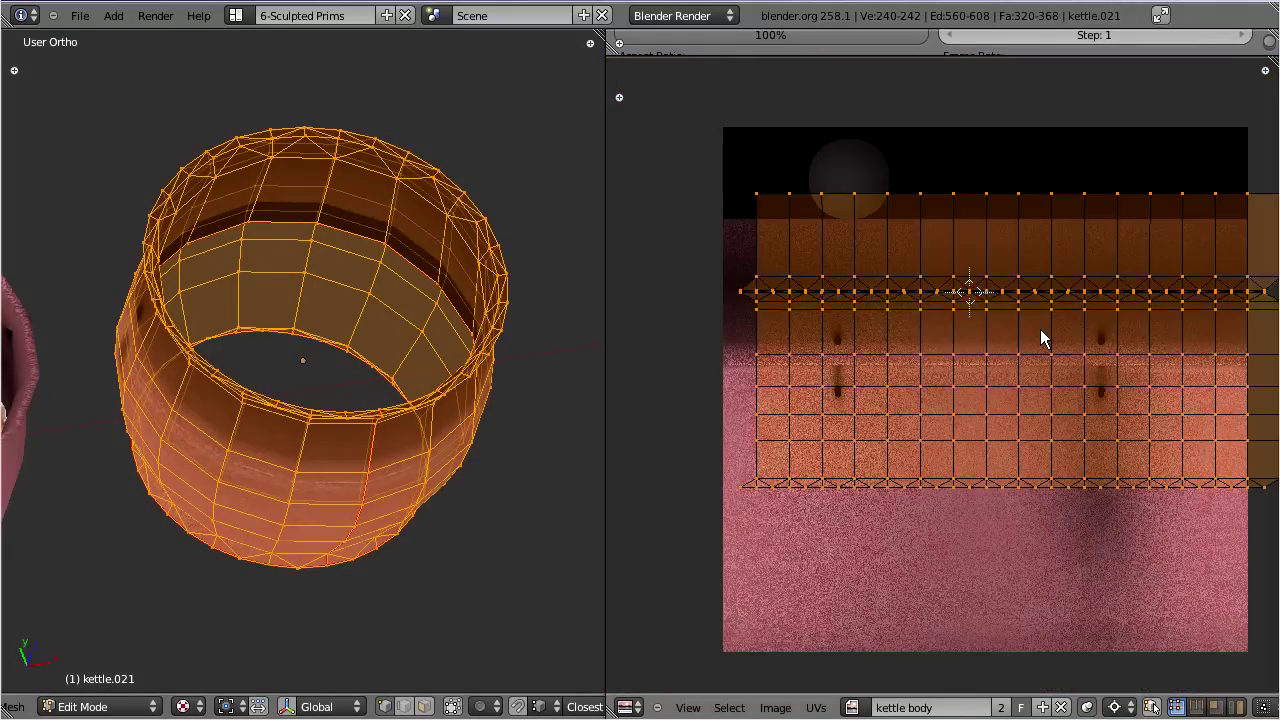
key(g)
key(y)
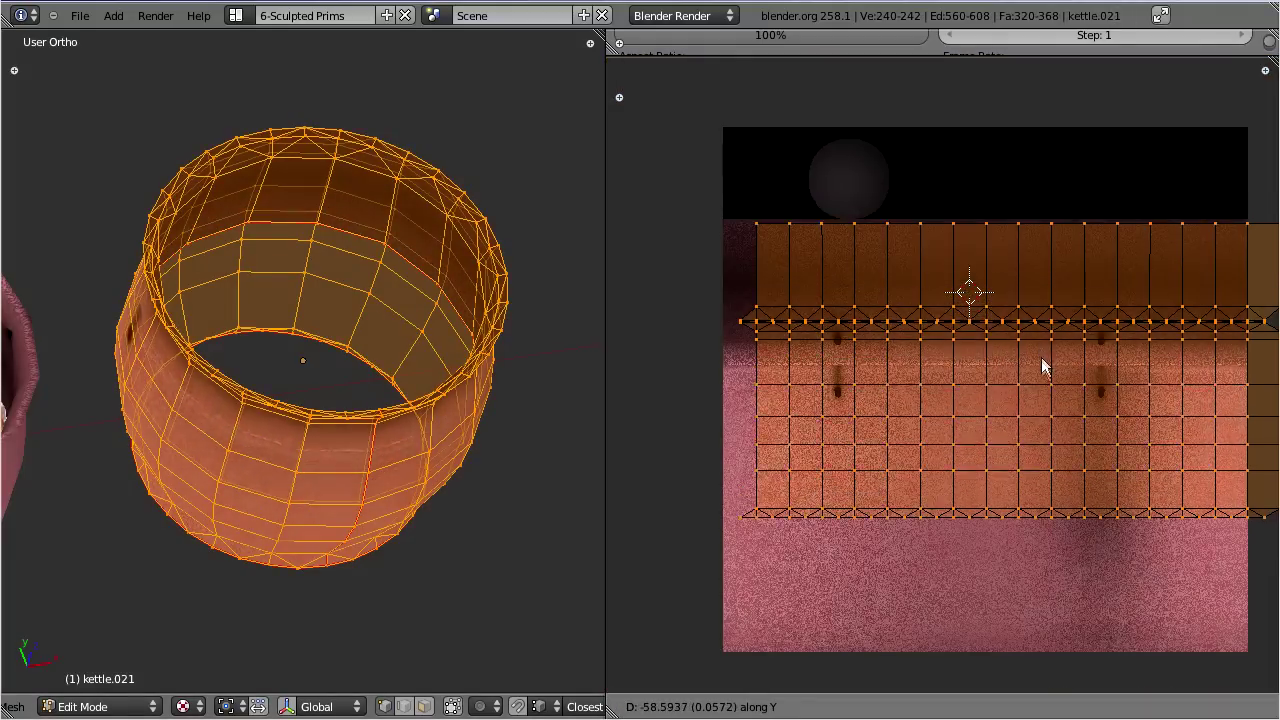
click(1043, 412)
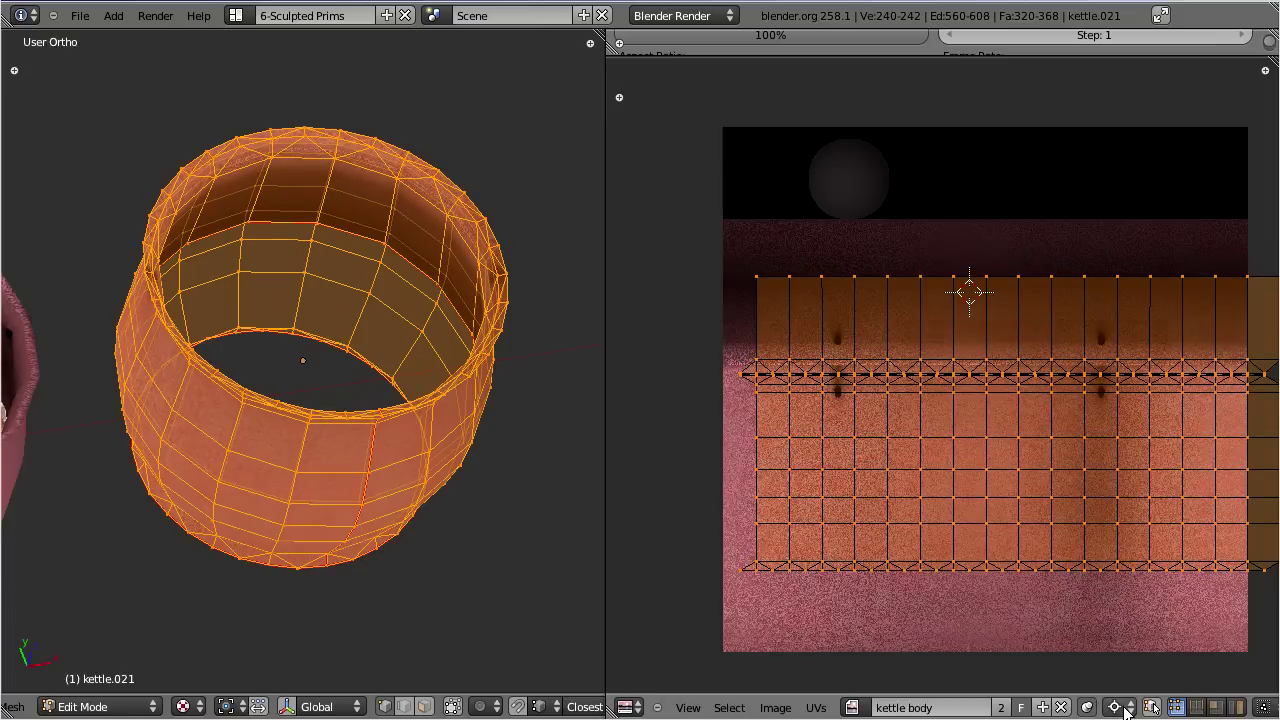
click(1127, 710)
click(1040, 664)
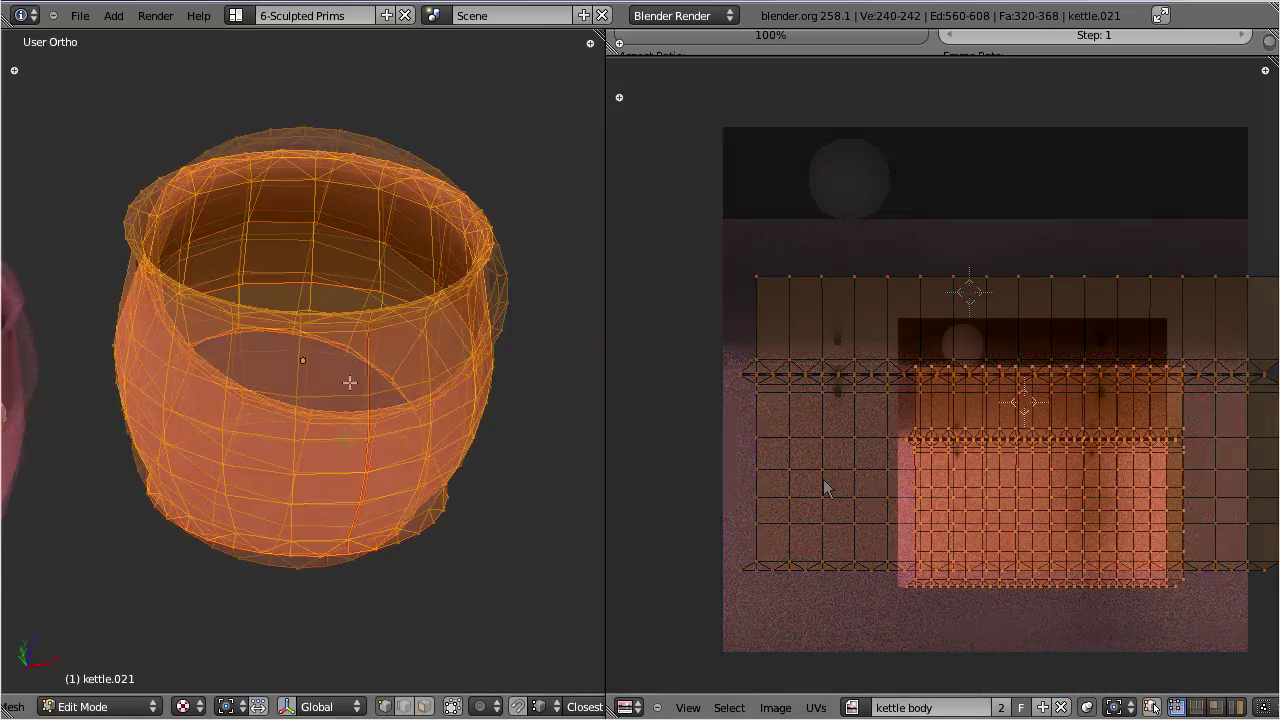
- Slide the UV island sideways along X to line the texture up
middle_drag(349, 382, 297, 369)
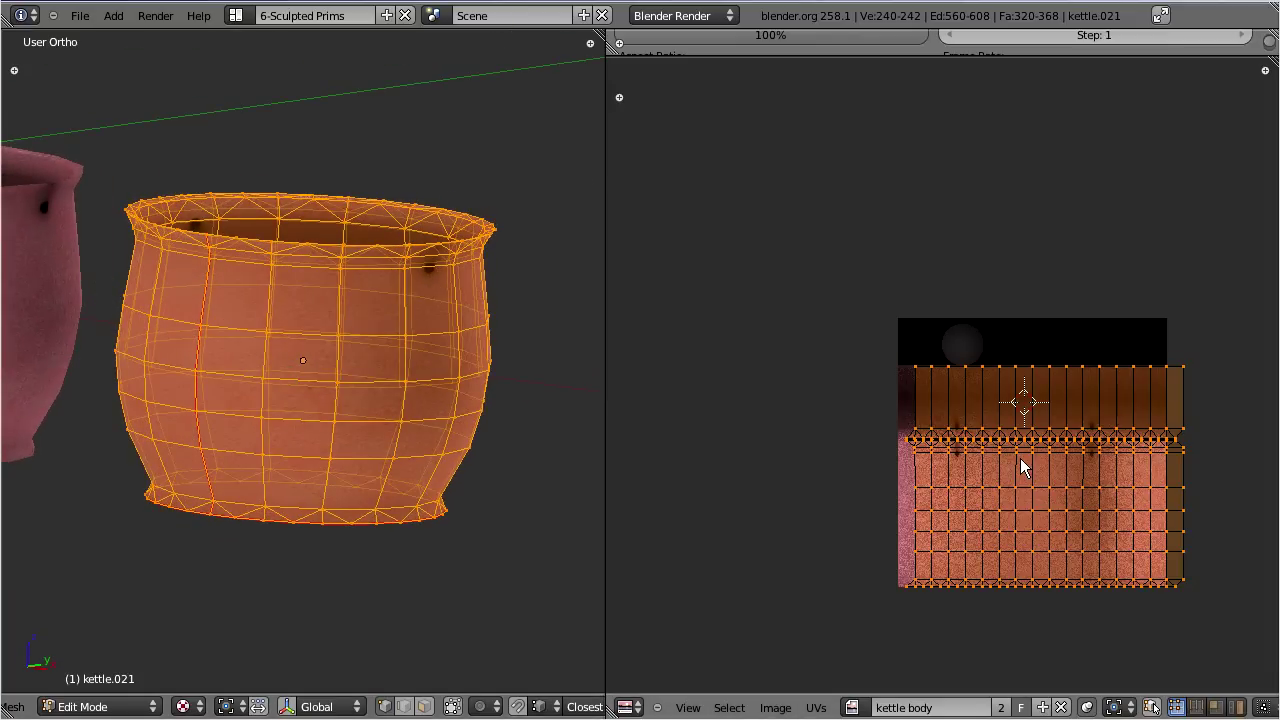
key(g)
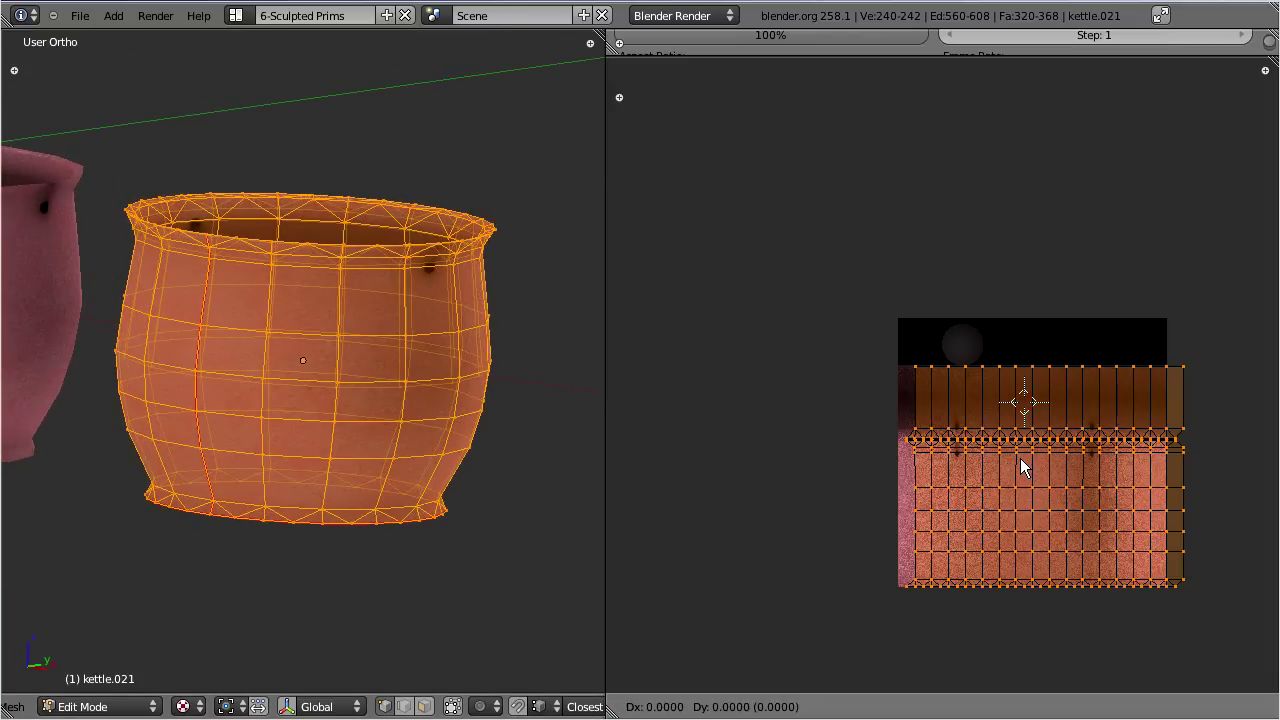
key(x)
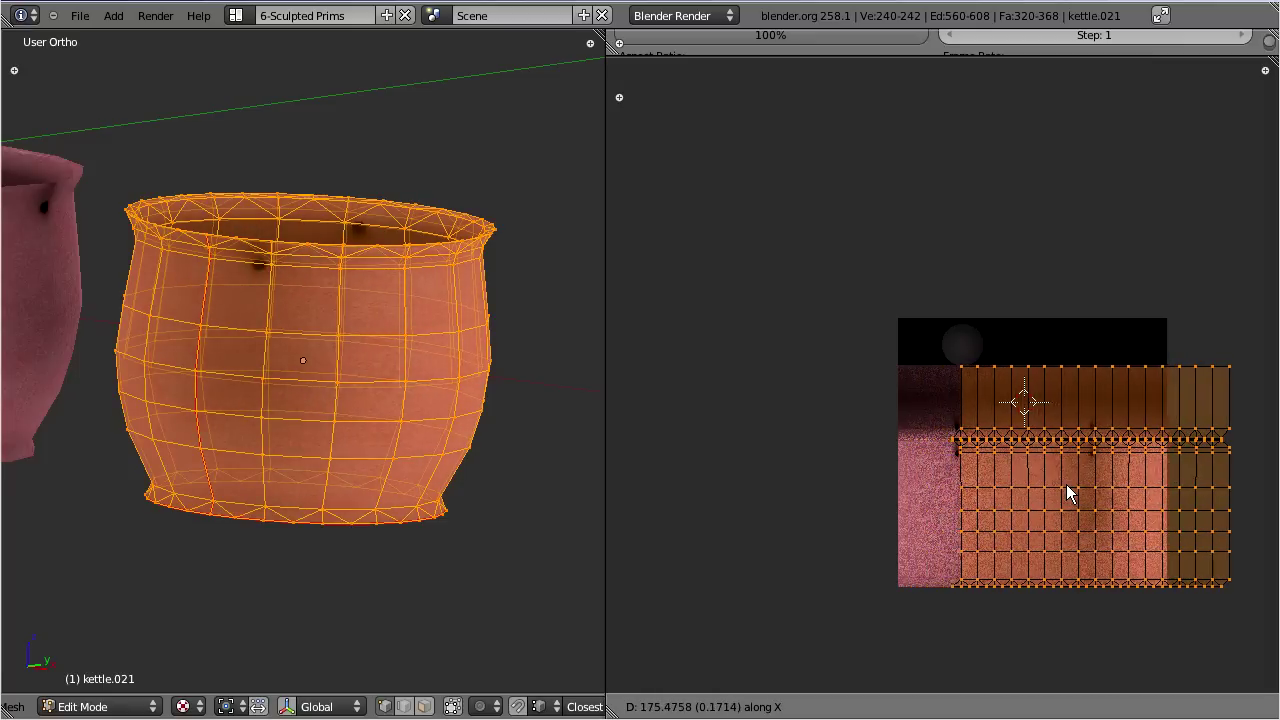
click(1020, 495)
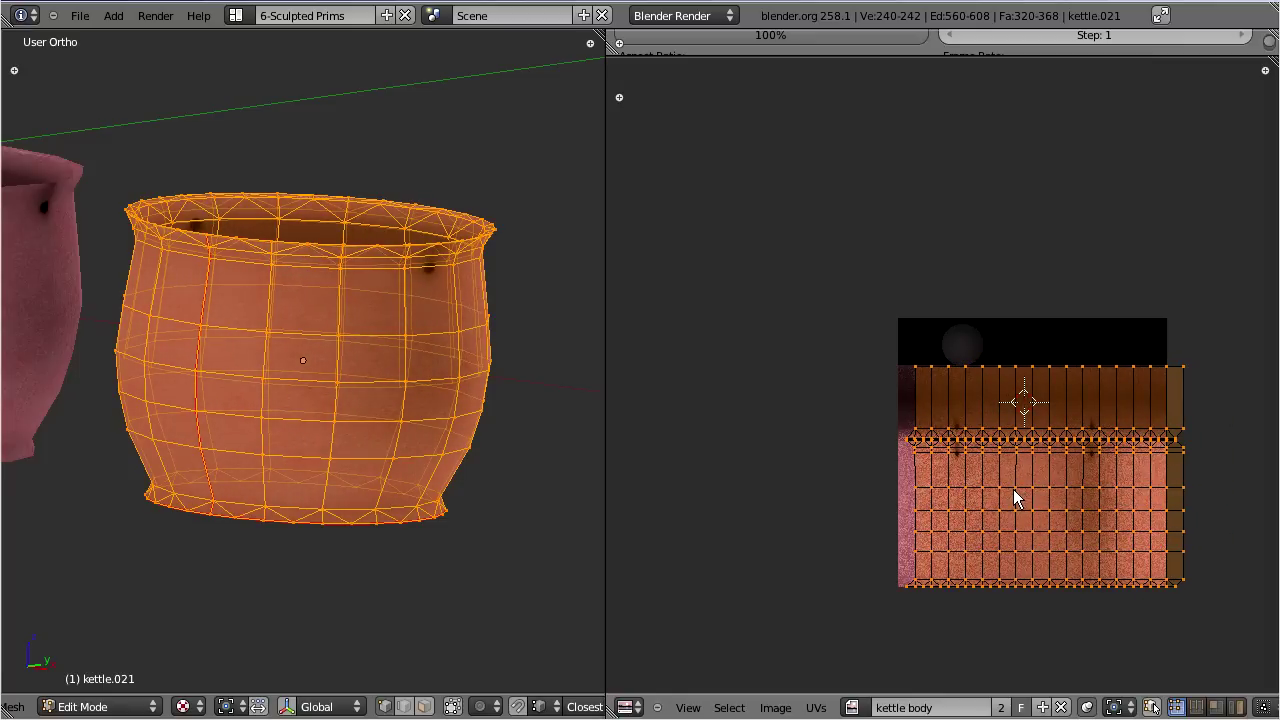
middle_drag(103, 382, 360, 374)
middle_drag(266, 384, 271, 367)
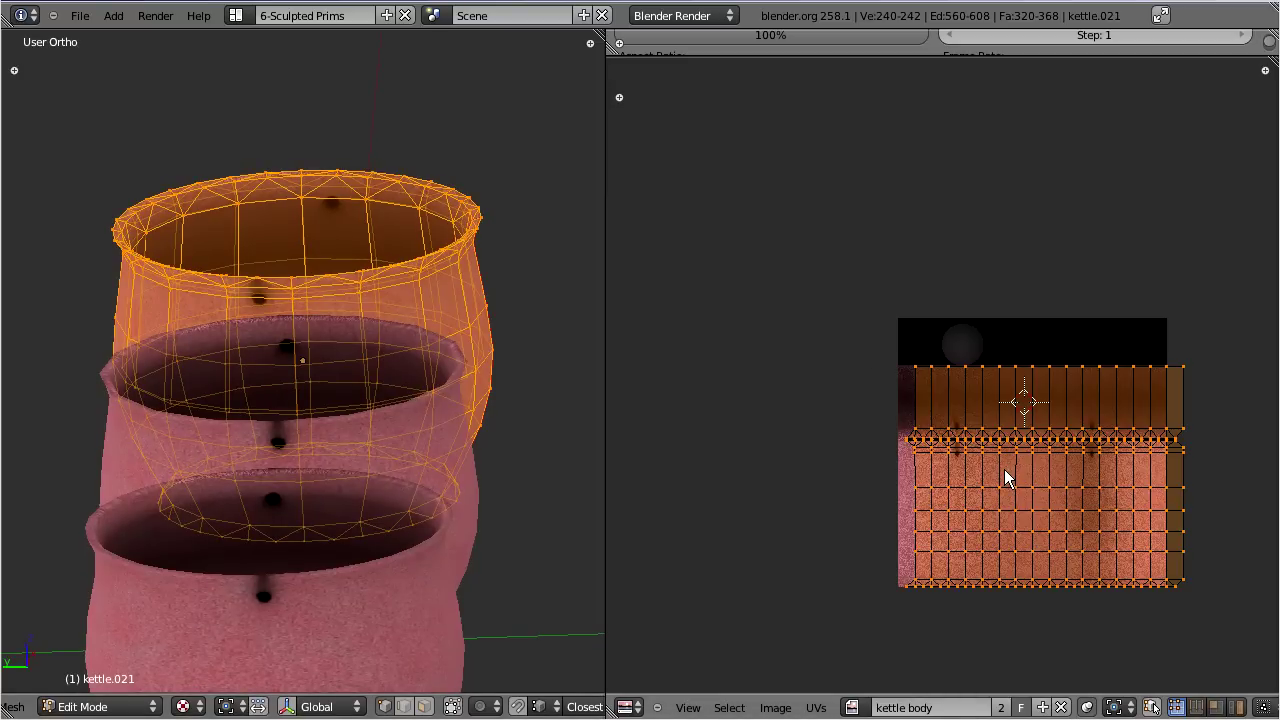
key(g)
key(x)
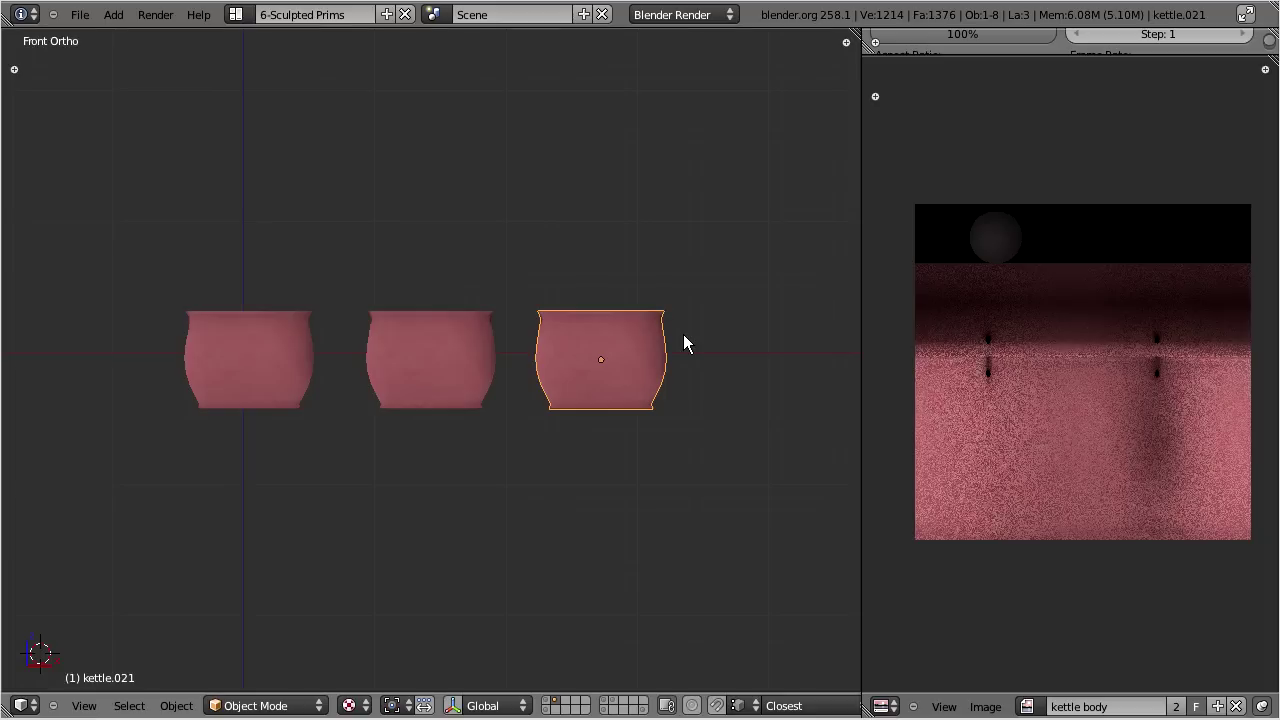
- Move the middle kettle copy right along X and isolate it in local view
right_click(426, 358)
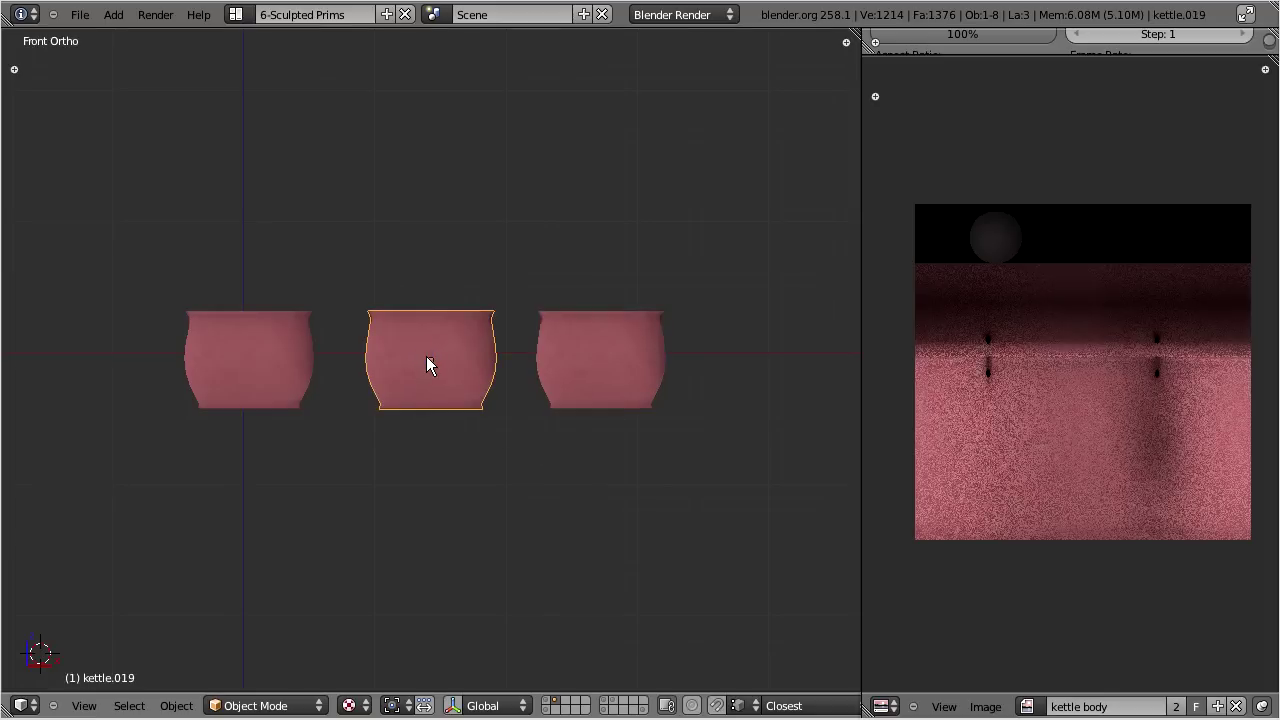
key(g)
key(x)
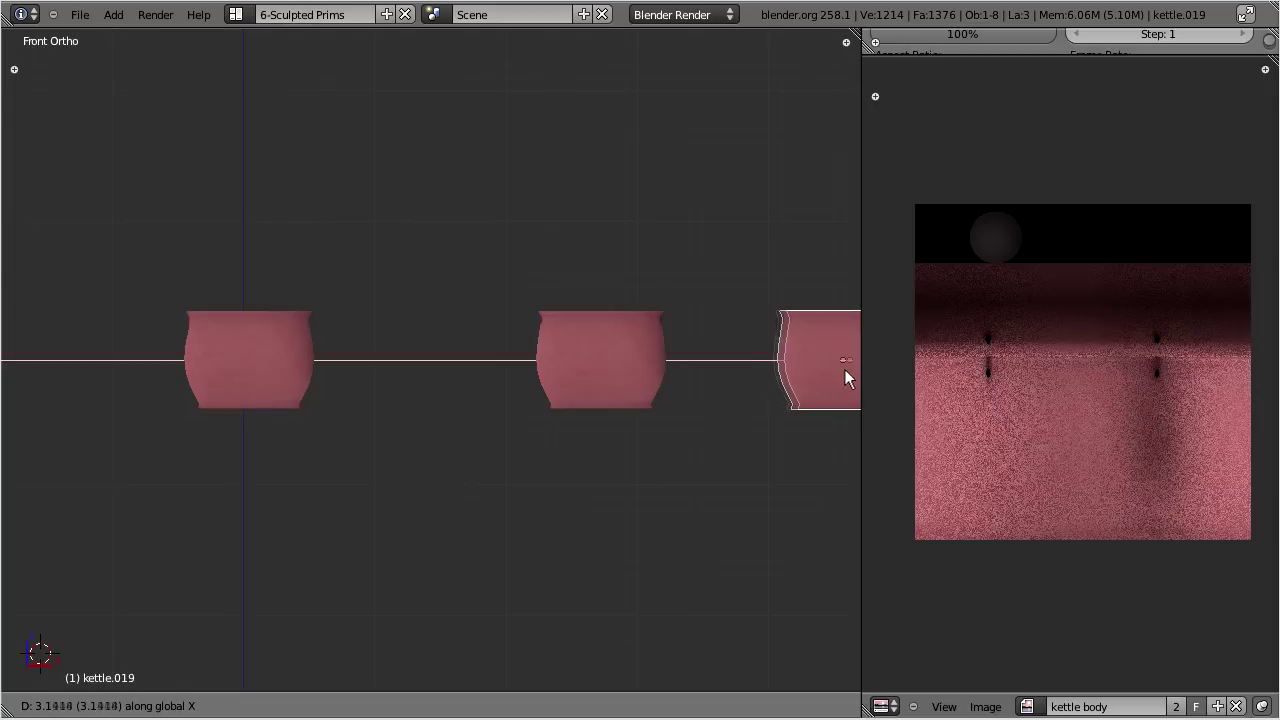
click(848, 371)
scroll(843, 374, down, 2)
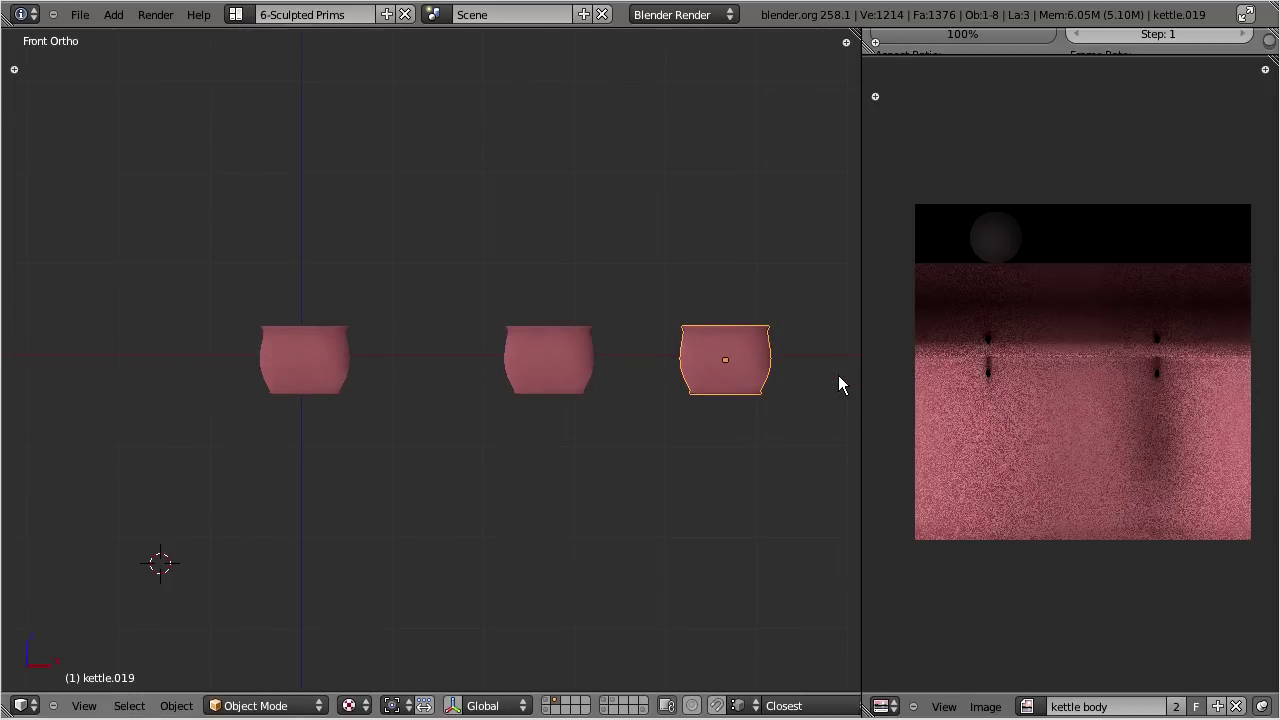
key(KP_Divide)
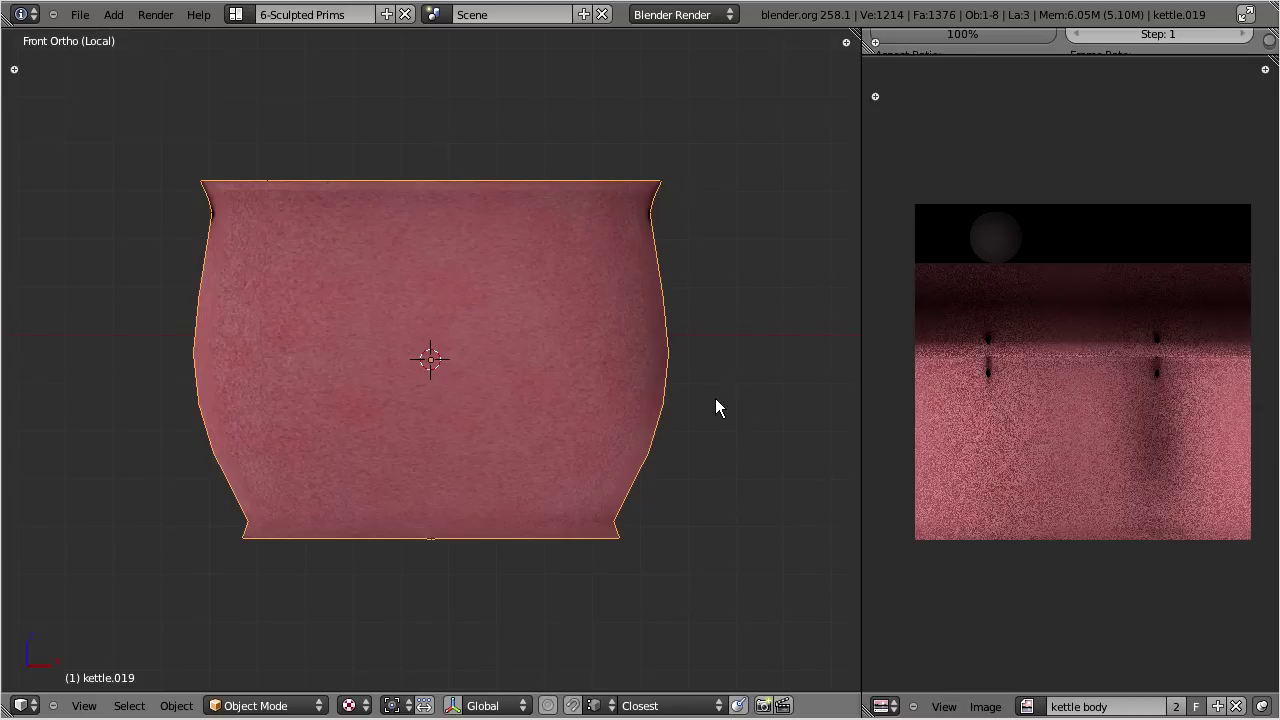
- In Edit Mode, delete the four lowest horizontal edge loops of the kettle body
key(Tab)
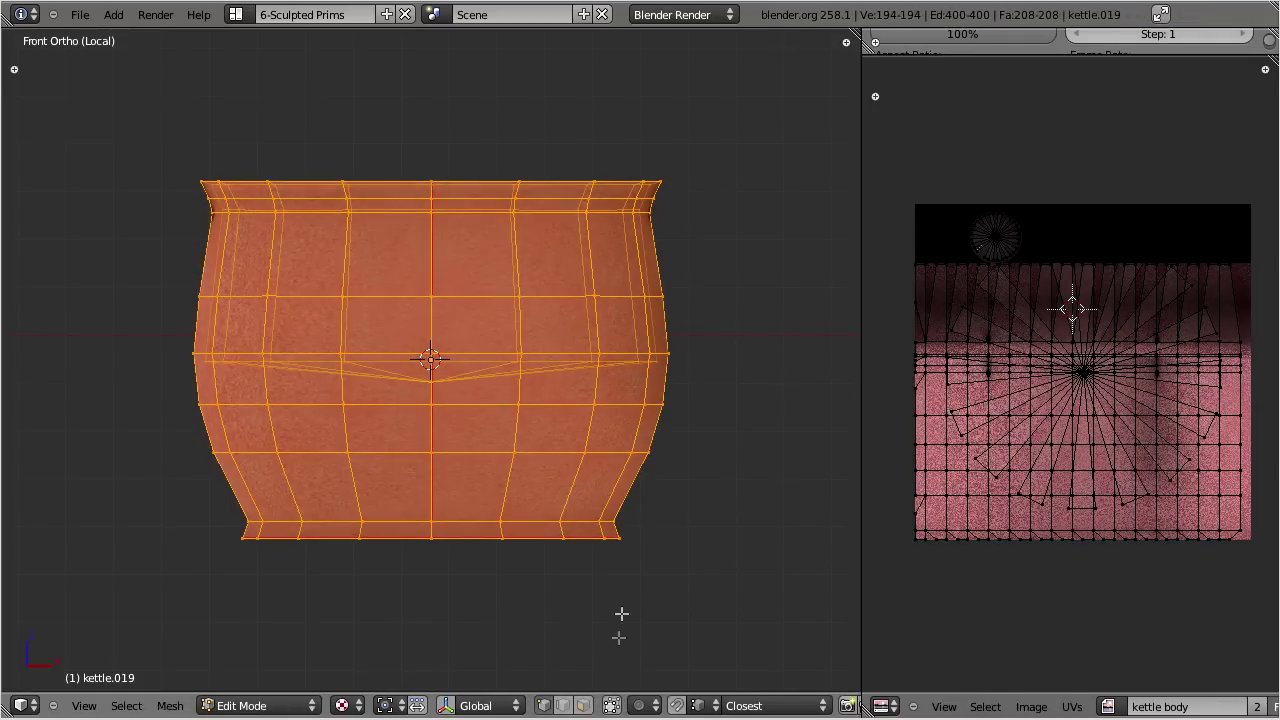
middle_drag(586, 377, 476, 385)
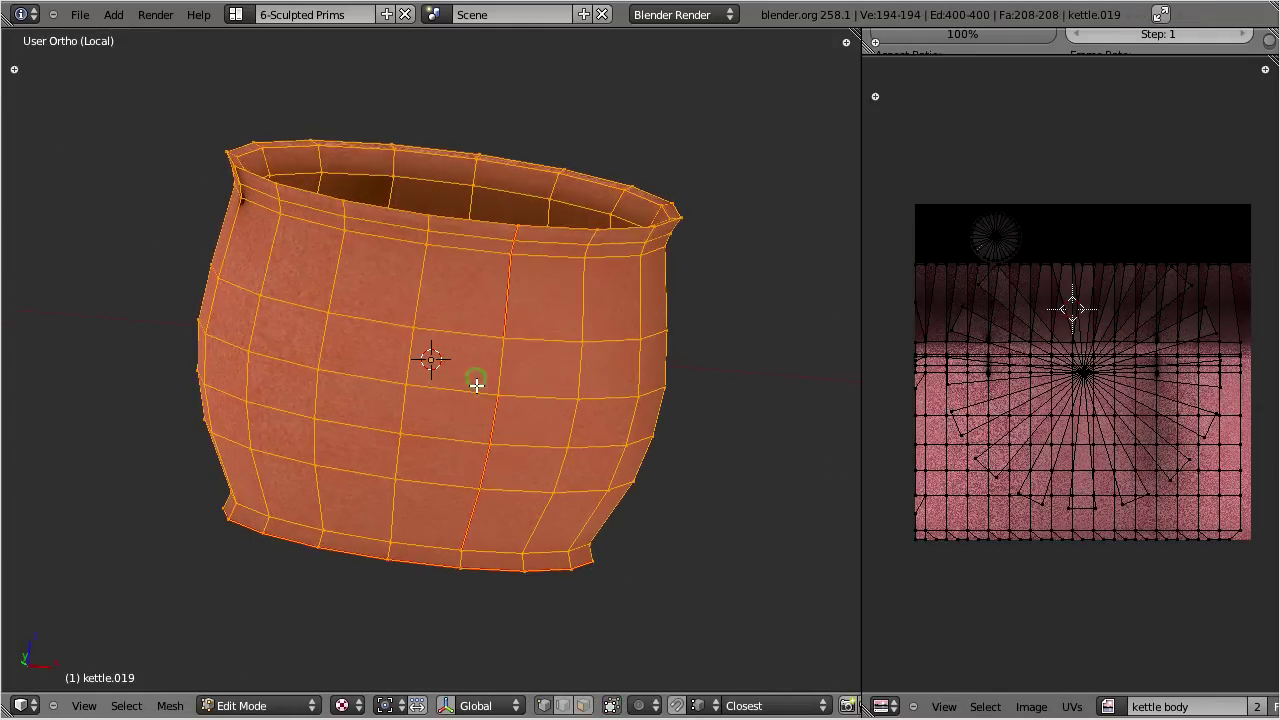
alt+right_click(553, 553)
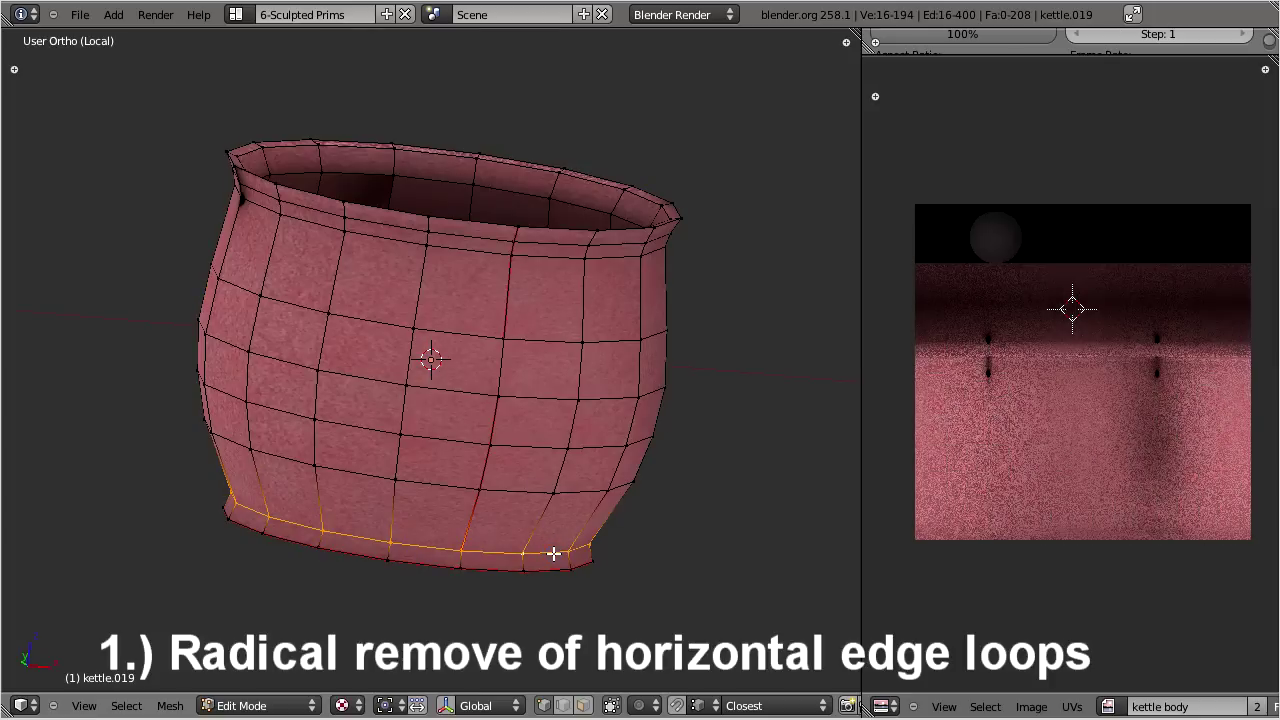
key(x)
click(524, 556)
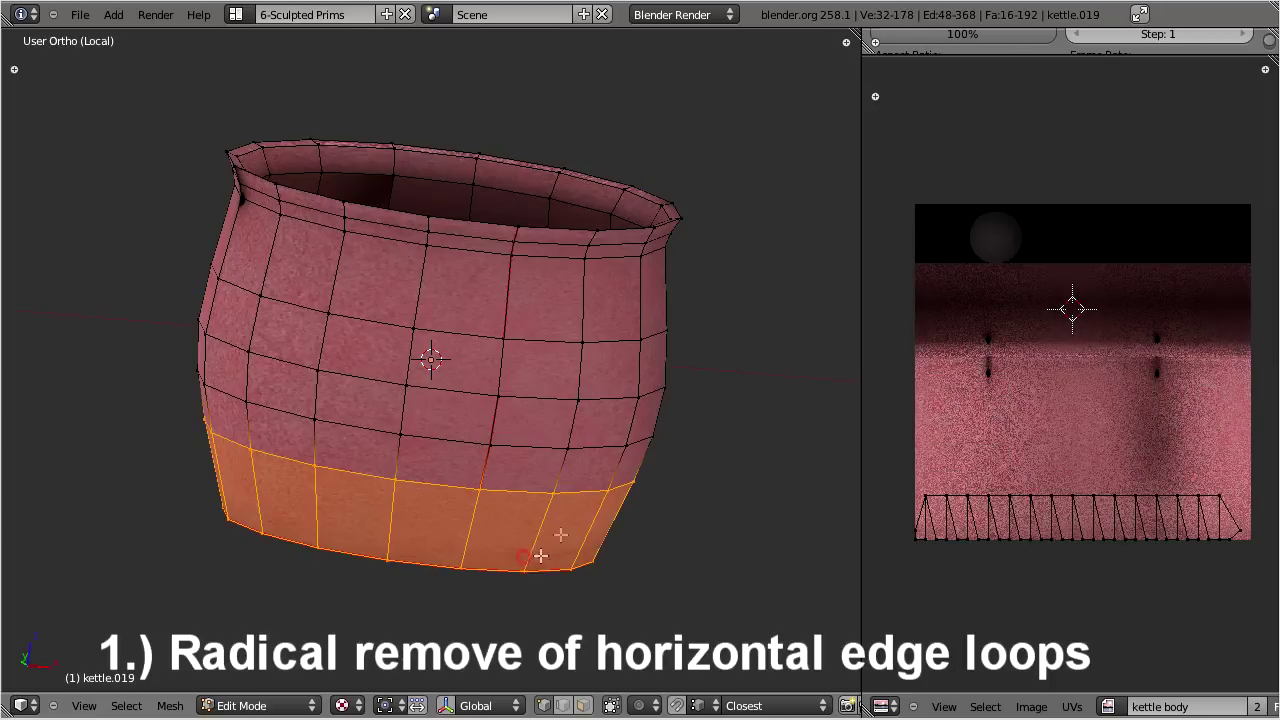
alt+right_click(567, 488)
key(x)
click(545, 495)
alt+right_click(595, 444)
key(x)
click(590, 443)
alt+right_click(591, 403)
key(x)
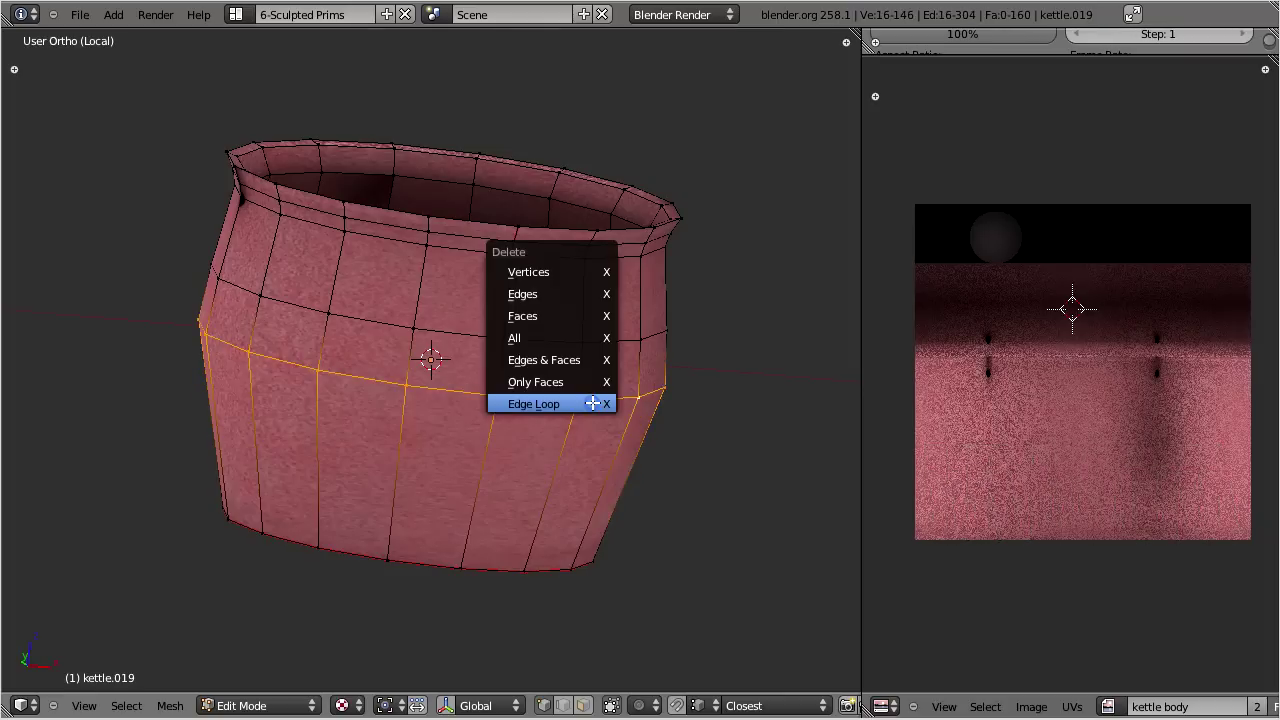
click(588, 403)
- Delete the middle and two upper horizontal edge loops
alt+right_click(602, 345)
key(x)
click(600, 345)
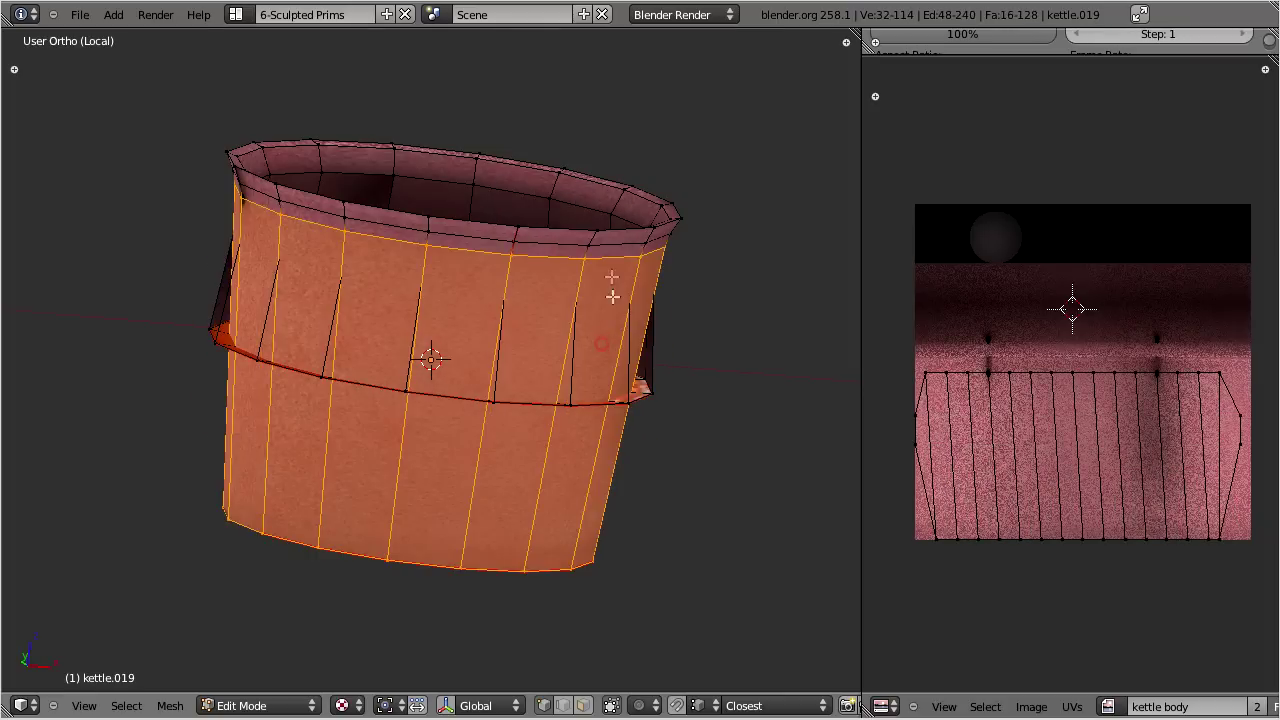
alt+right_click(613, 254)
key(x)
click(613, 255)
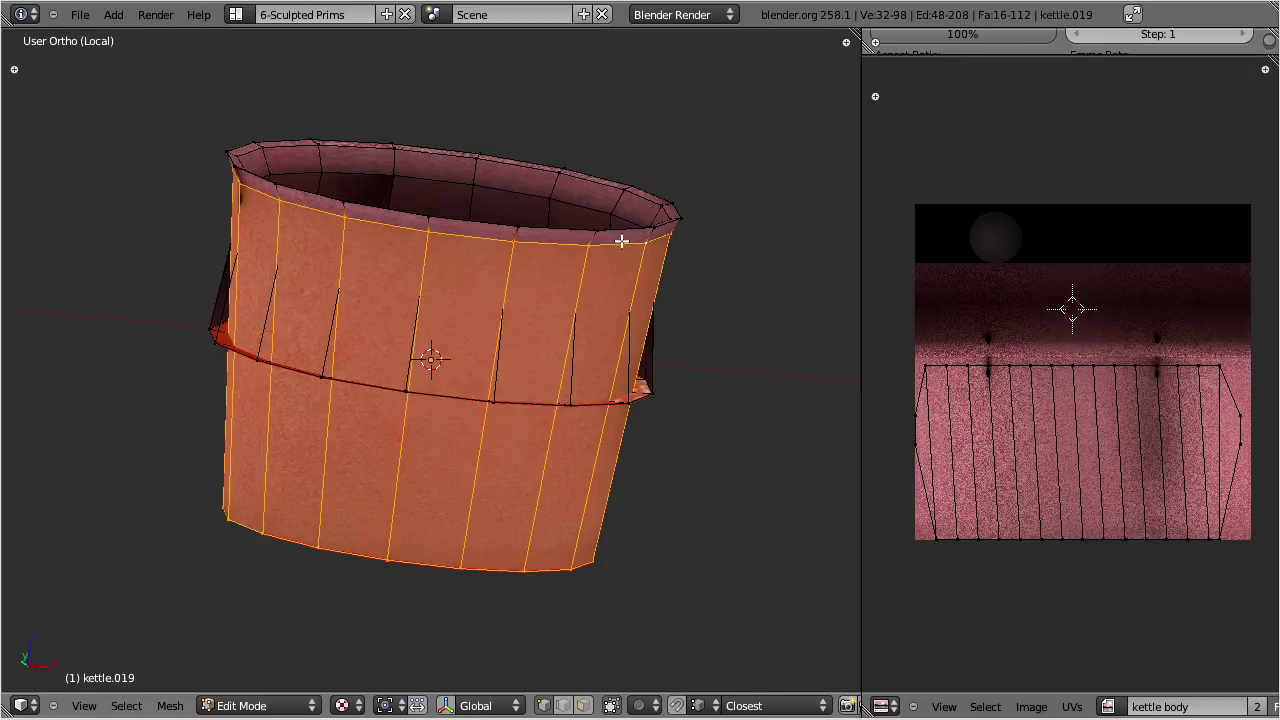
alt+right_click(621, 241)
key(x)
click(606, 251)
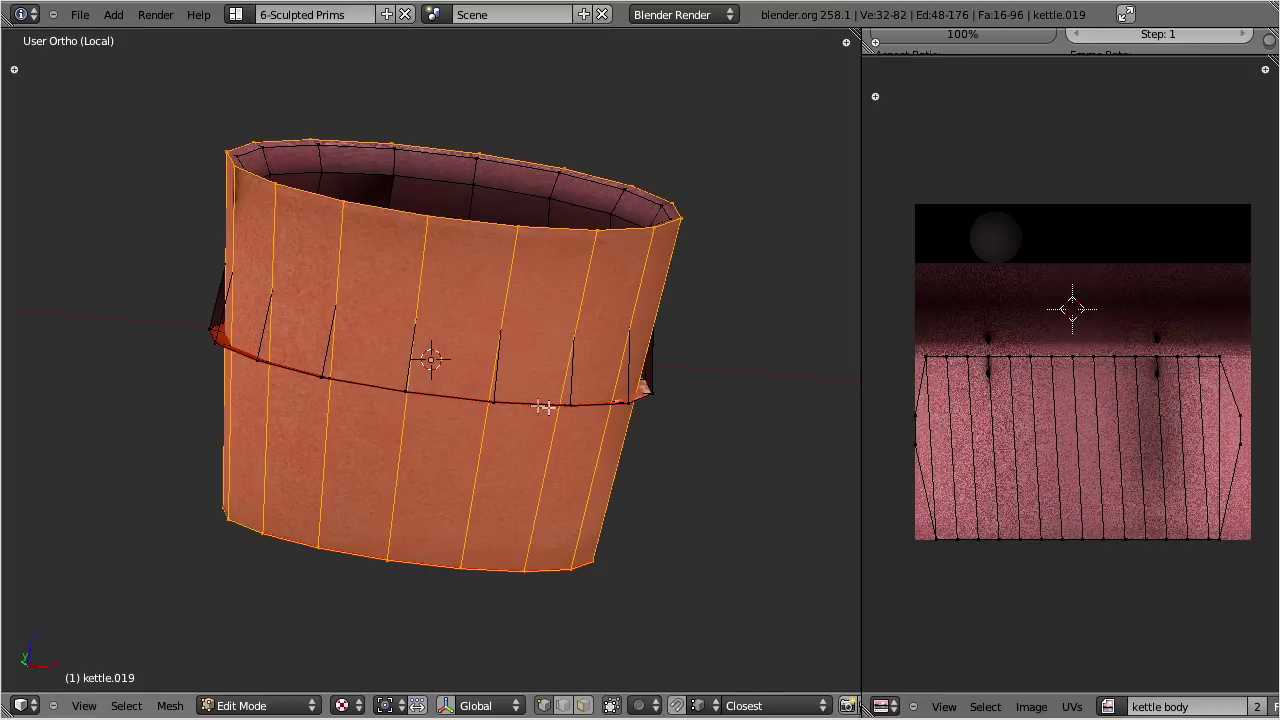
- Flatten the loop around the body's middle by scaling it to 0
alt+right_click(532, 406)
key(s)
key(0)
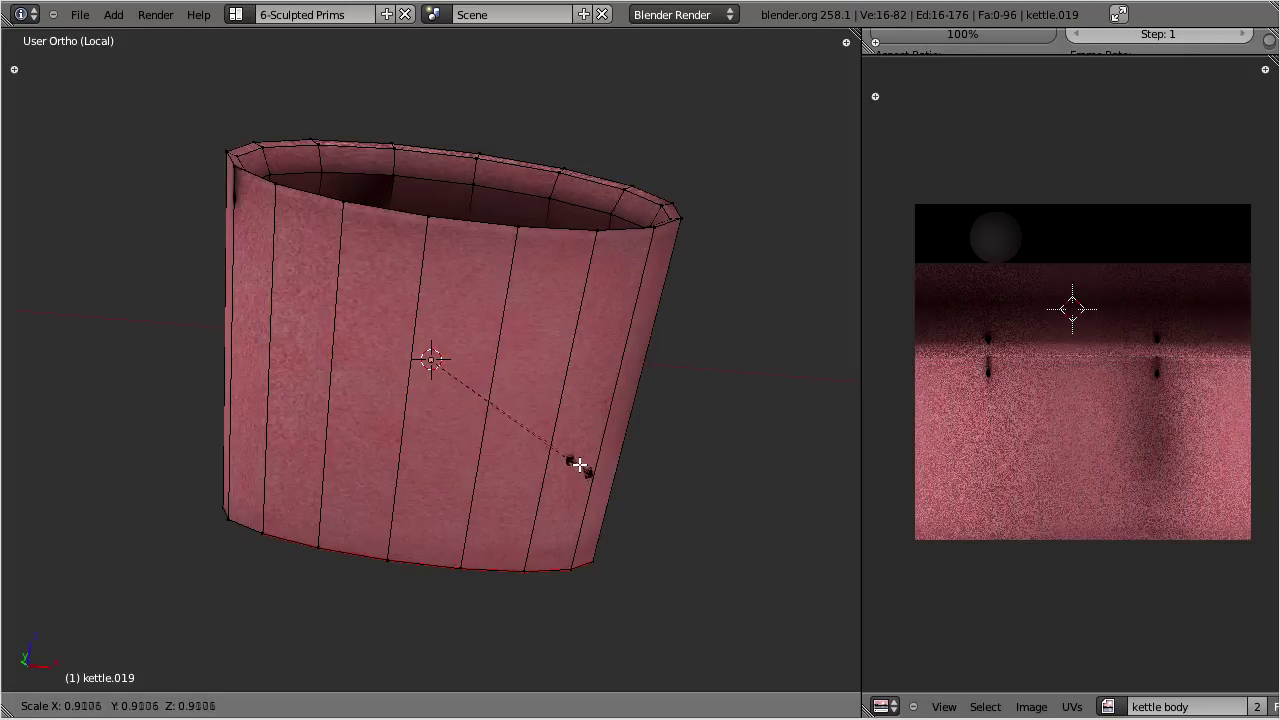
key(Return)
click(415, 381)
- Dissolve the extra loop below the rim and the inner top edge loop
middle_drag(448, 367, 485, 475)
key(x)
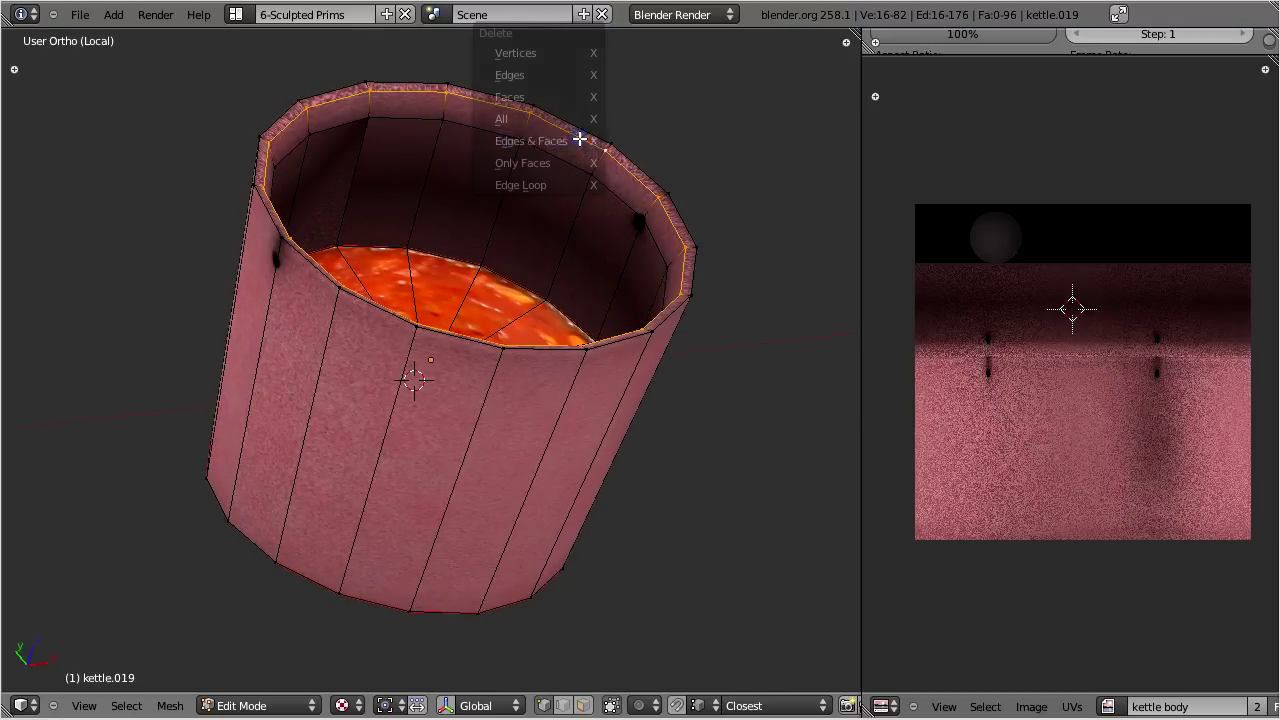
click(516, 182)
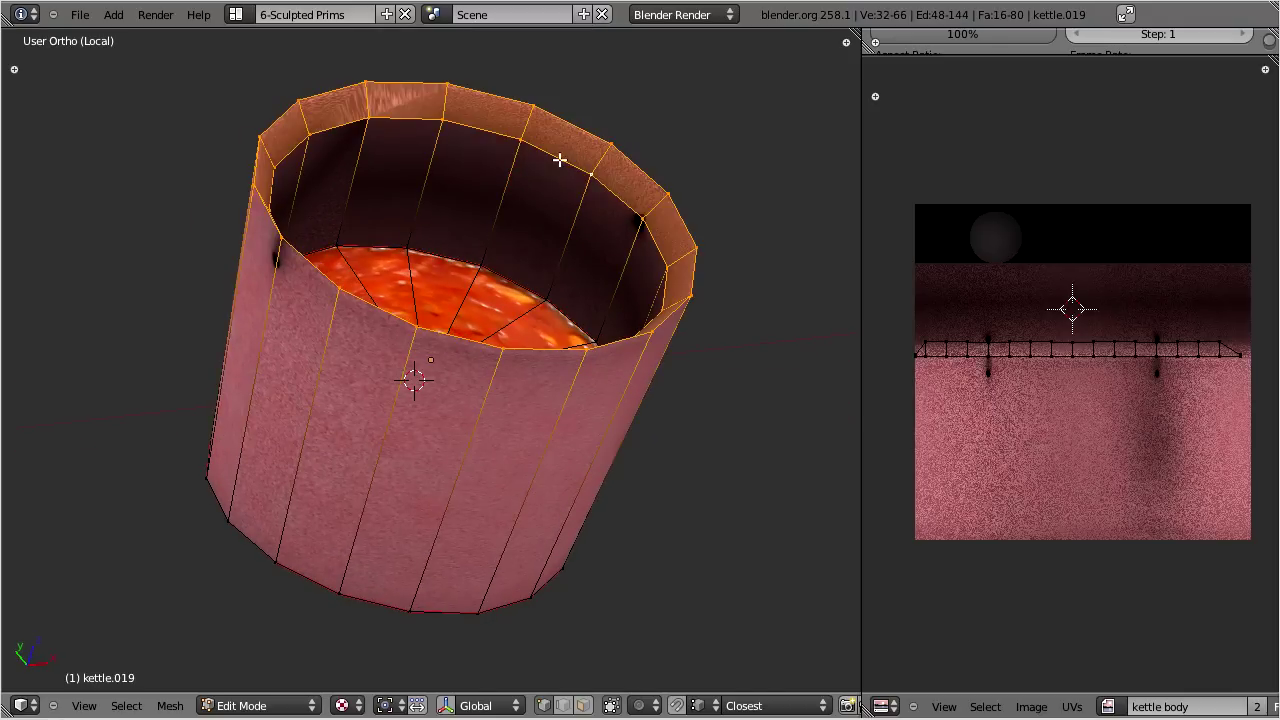
alt+right_click(559, 160)
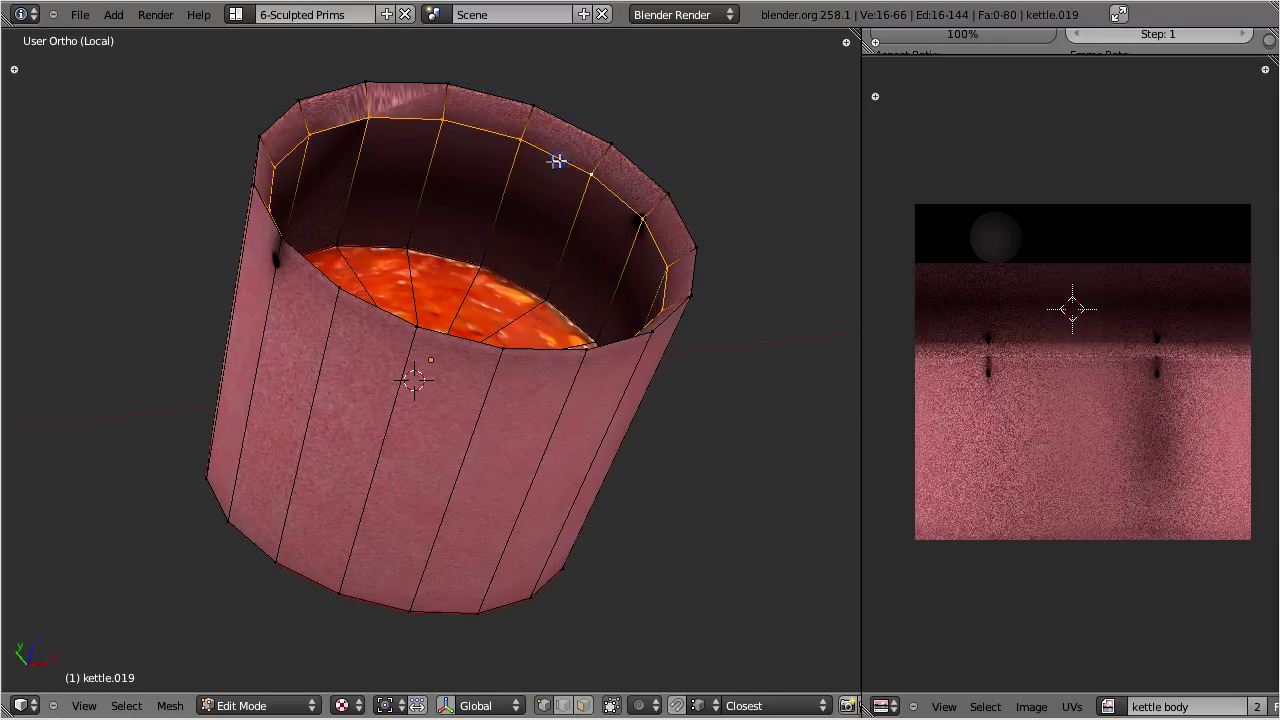
key(x)
click(511, 183)
middle_drag(500, 351, 390, 508)
right_click(412, 368)
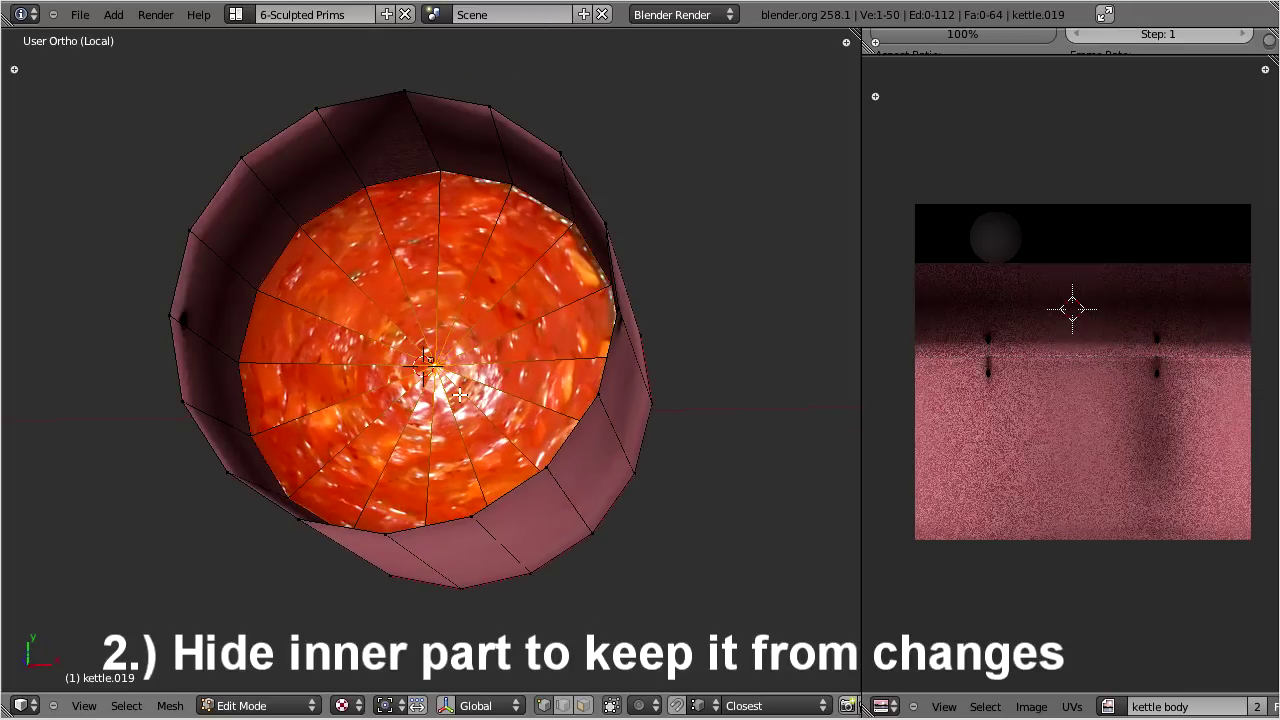
- Hide the inner disc and mark the central vertical loop as a UV seam in front view
key(h)
middle_drag(477, 406, 450, 452)
key(KP_1)
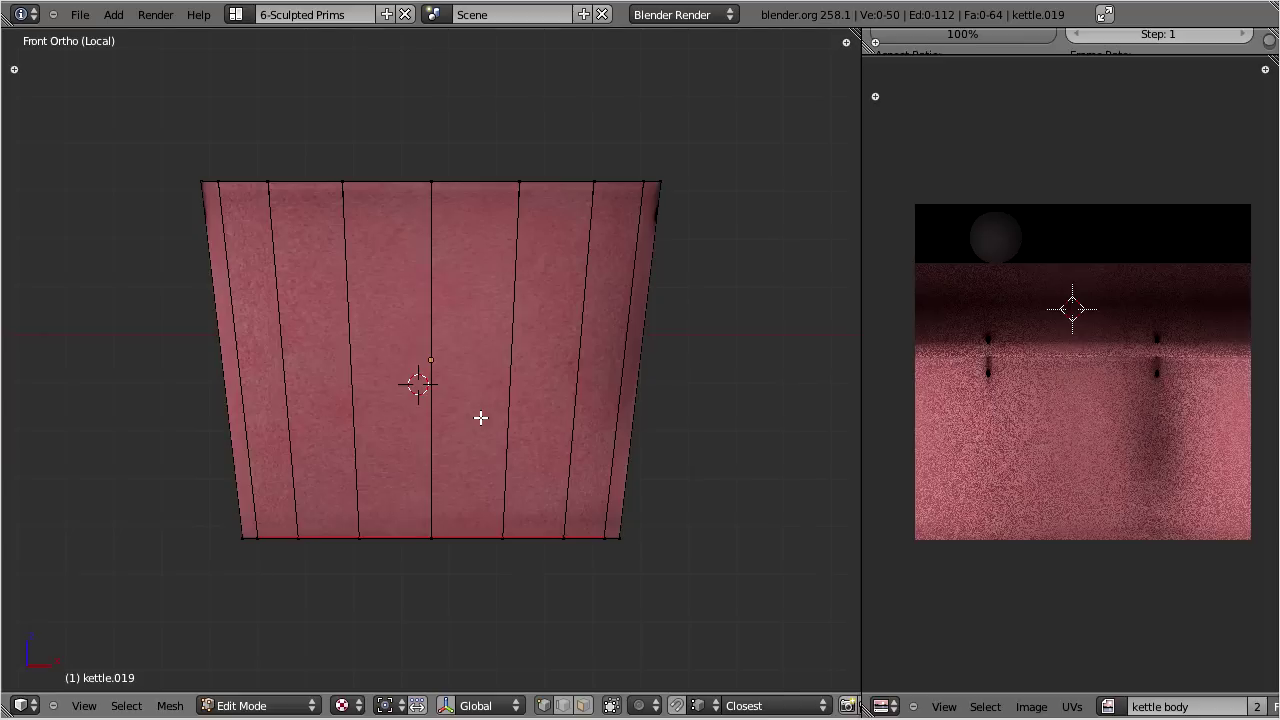
alt+right_click(430, 323)
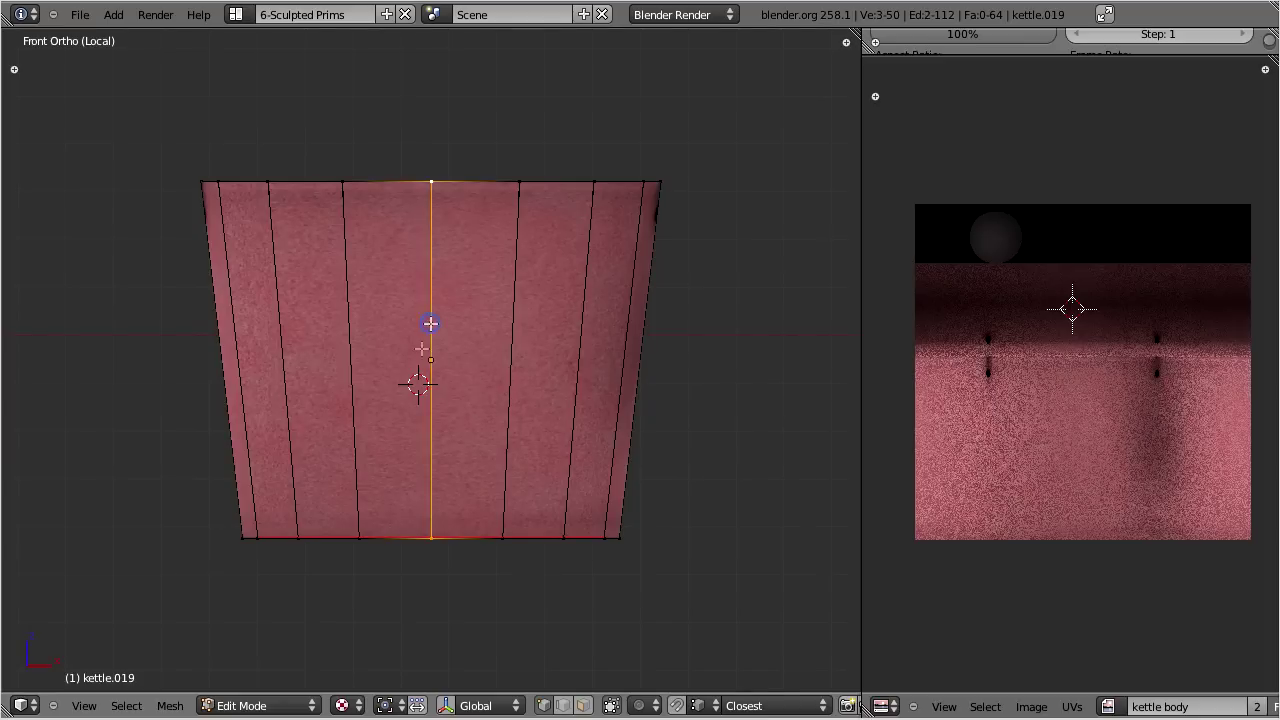
key(ctrl+e)
click(406, 349)
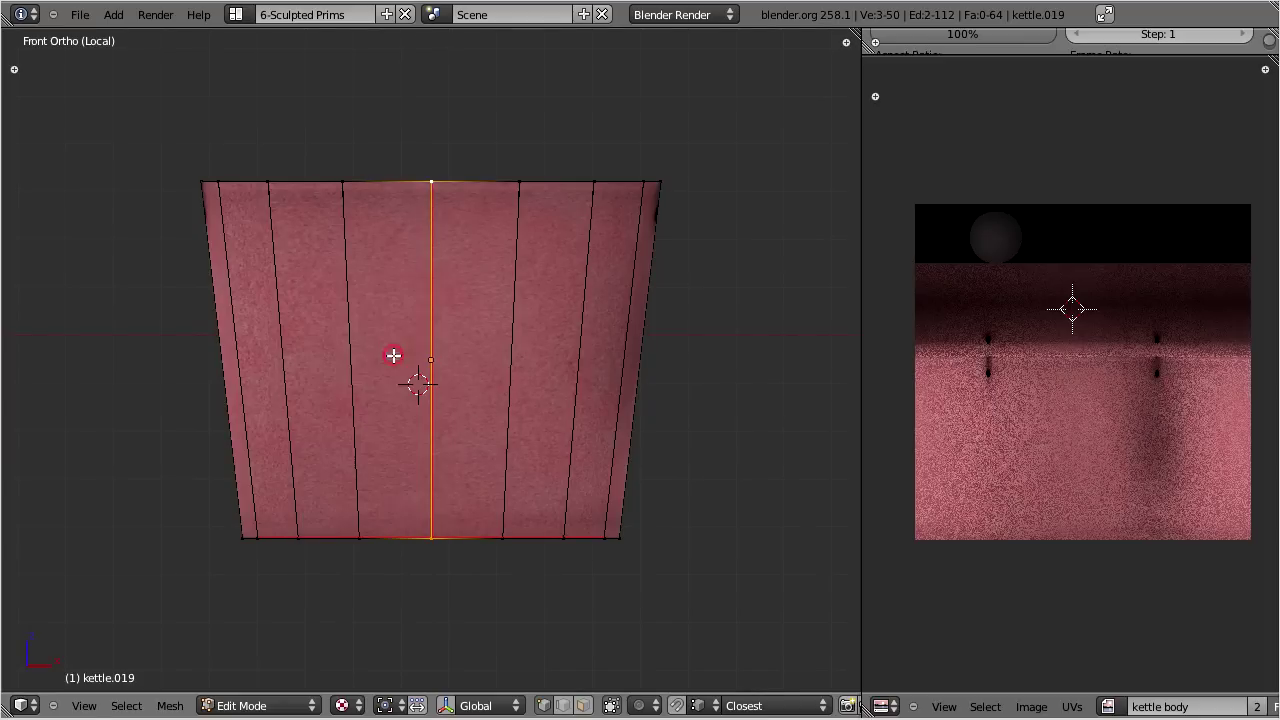
- Delete the first four alternate vertical edge loops
alt+right_click(510, 358)
key(x)
click(510, 358)
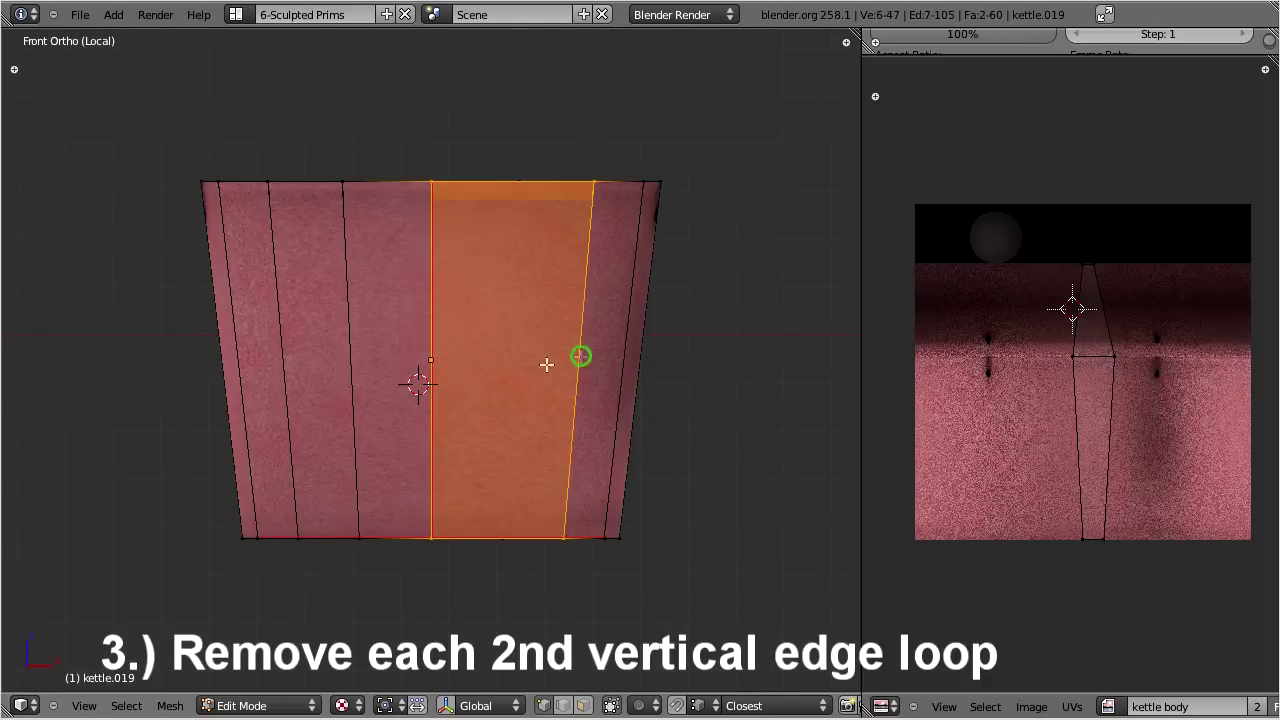
middle_drag(546, 363, 452, 352)
key(x)
click(452, 353)
alt+right_click(577, 351)
key(x)
click(577, 351)
alt+right_click(434, 357)
key(x)
click(434, 357)
- Delete the remaining alternate vertical loops, leaving an eight-sided pot
alt+right_click(408, 357)
key(x)
click(408, 357)
alt+right_click(566, 346)
key(x)
click(566, 346)
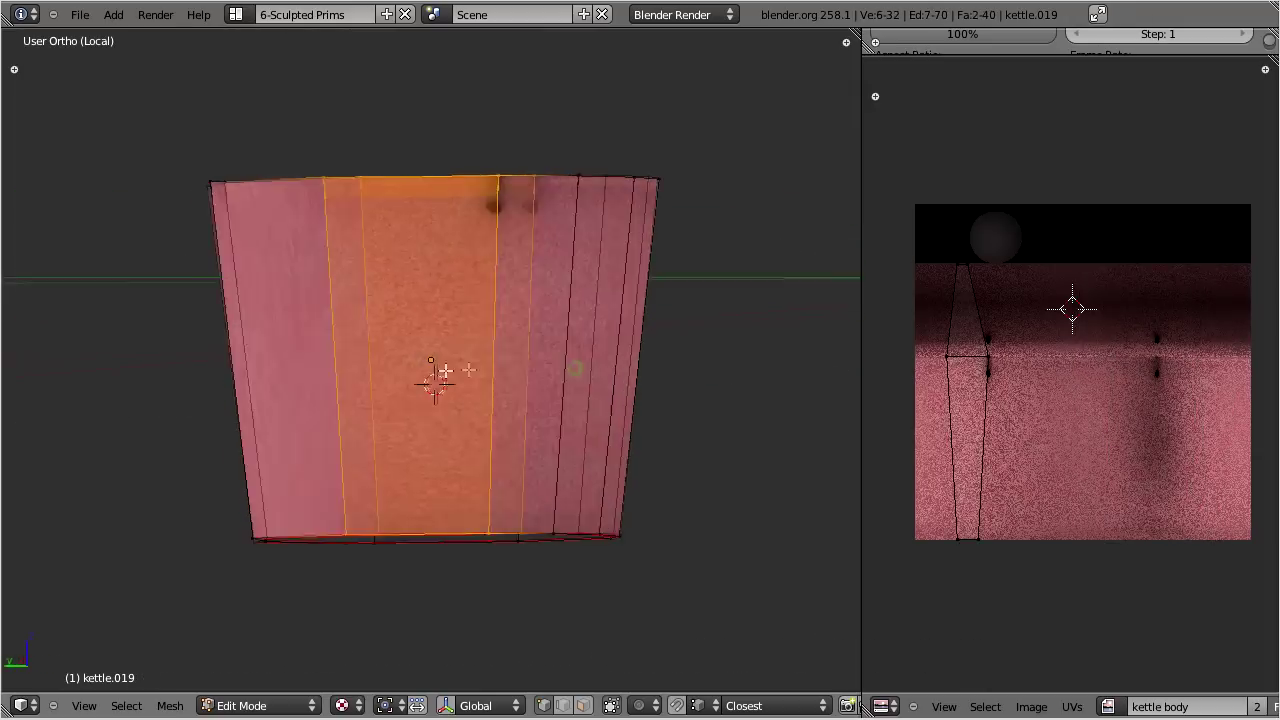
alt+right_click(475, 355)
key(x)
click(475, 355)
middle_drag(569, 349, 443, 354)
alt+right_click(447, 354)
key(x)
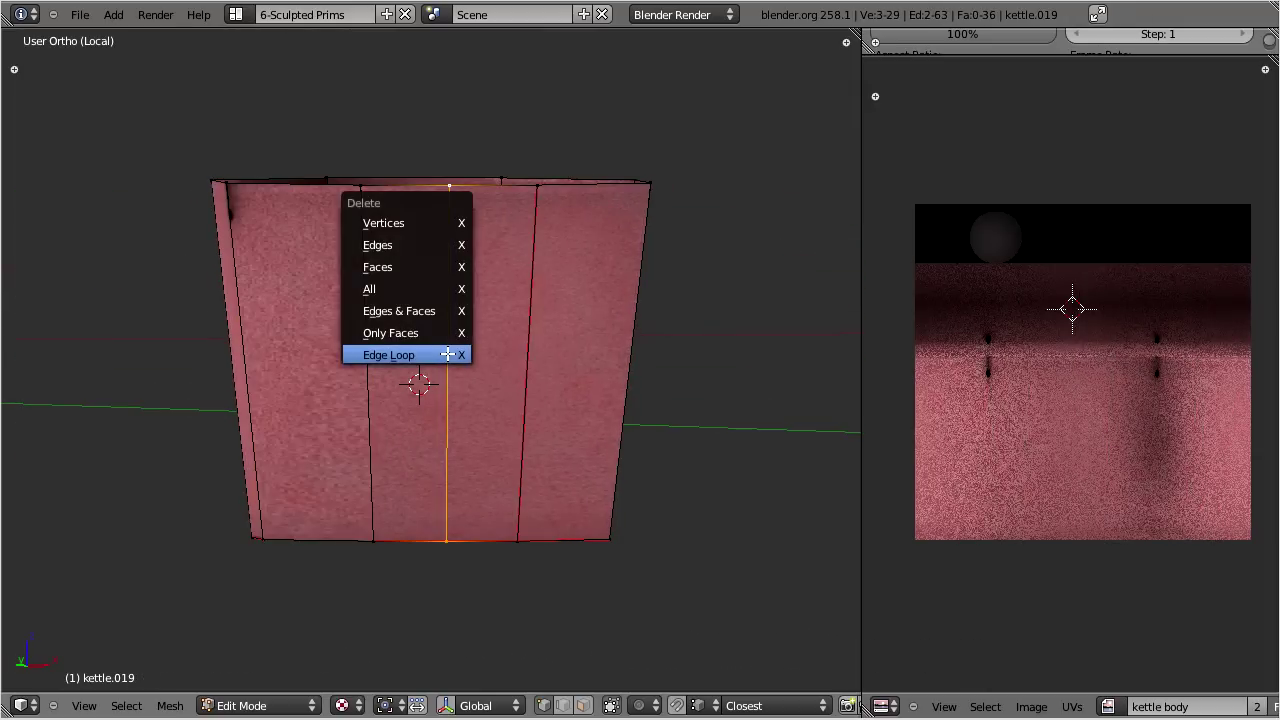
click(447, 354)
middle_drag(506, 400, 428, 415)
- Box-select the eight bottom faces and unwrap them
key(a)
key(b)
drag(400, 377, 487, 487)
scroll(1108, 405, up, 5)
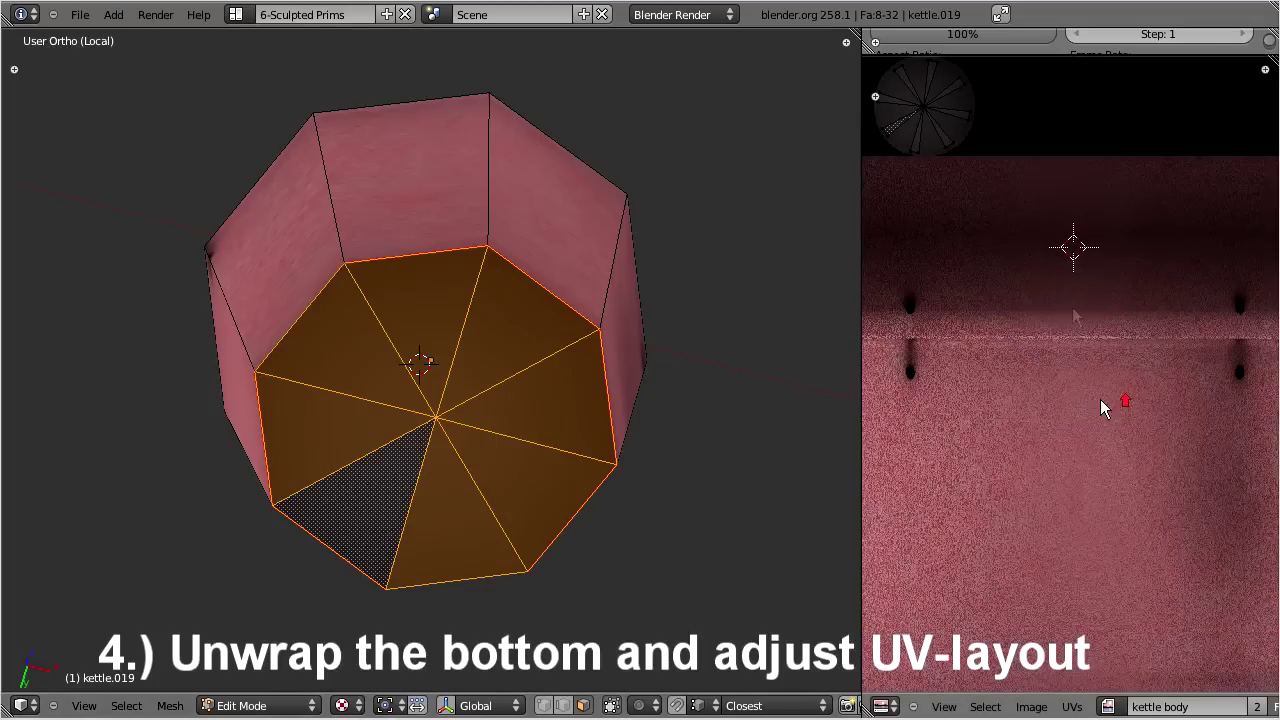
middle_drag(1083, 363, 1215, 436)
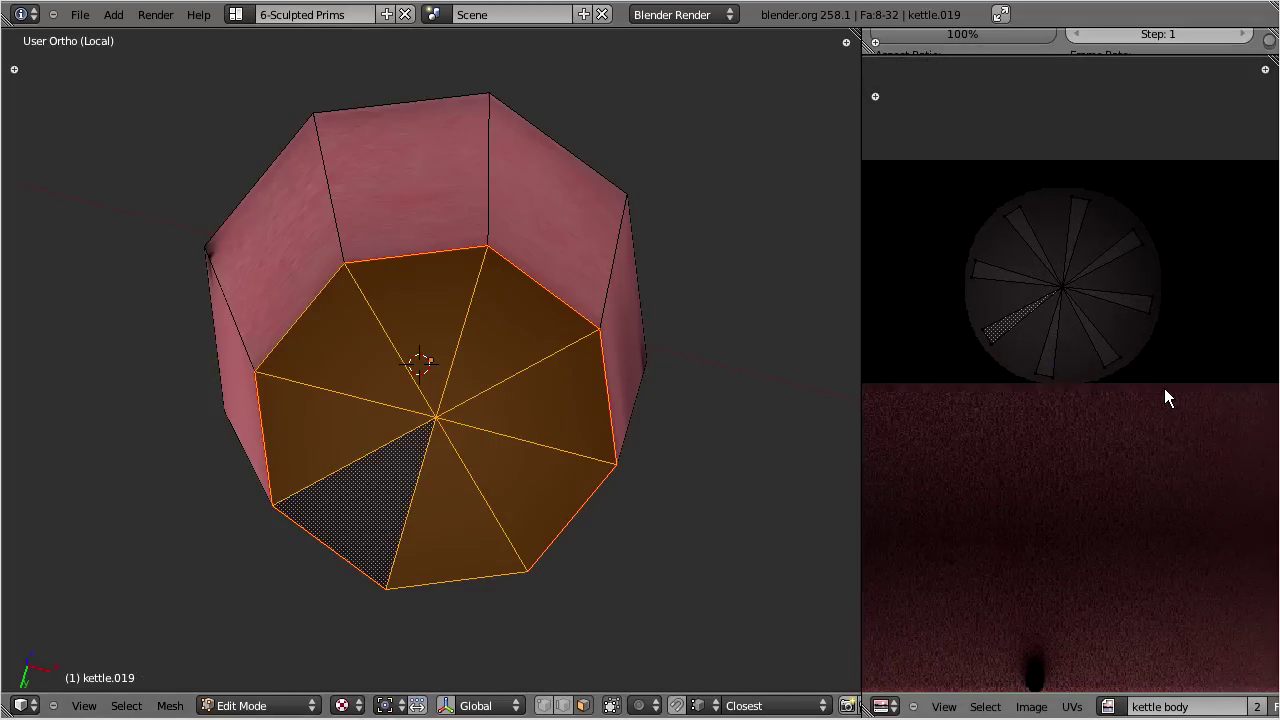
key(u)
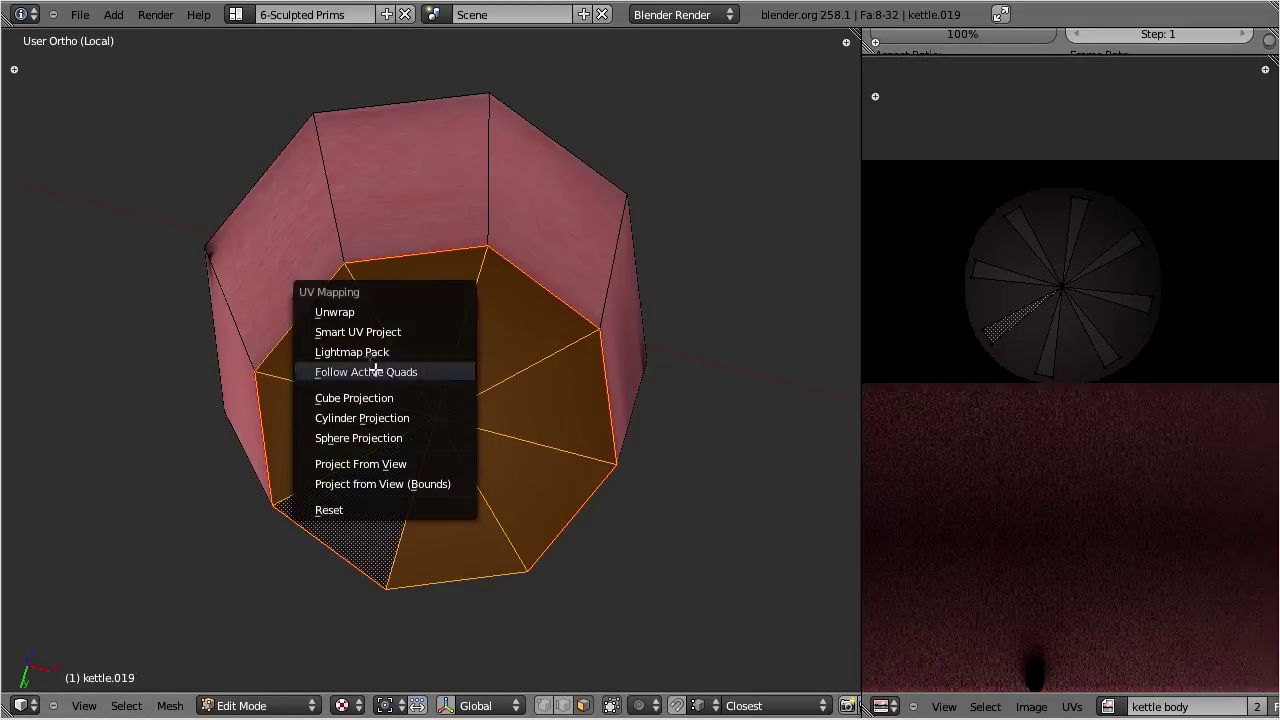
click(358, 309)
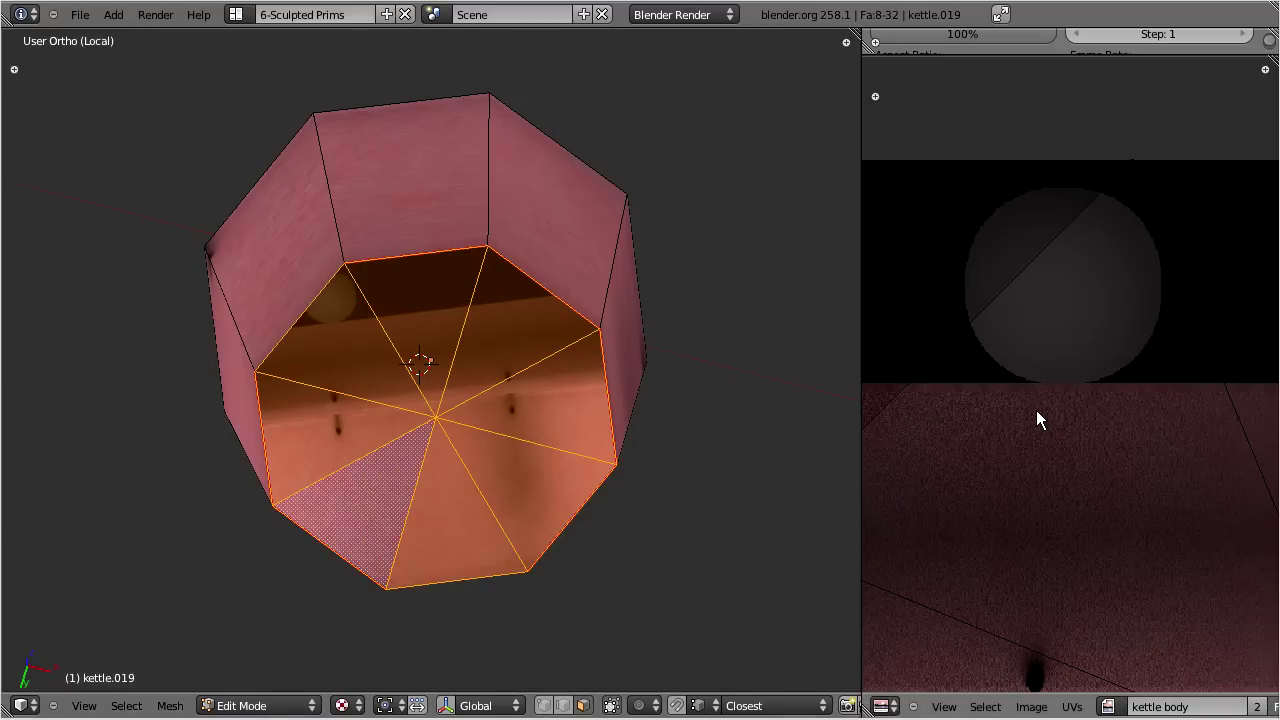
- Scale down and move the bottom's UV octagon to fit inside the texture's dark circle
key(a)
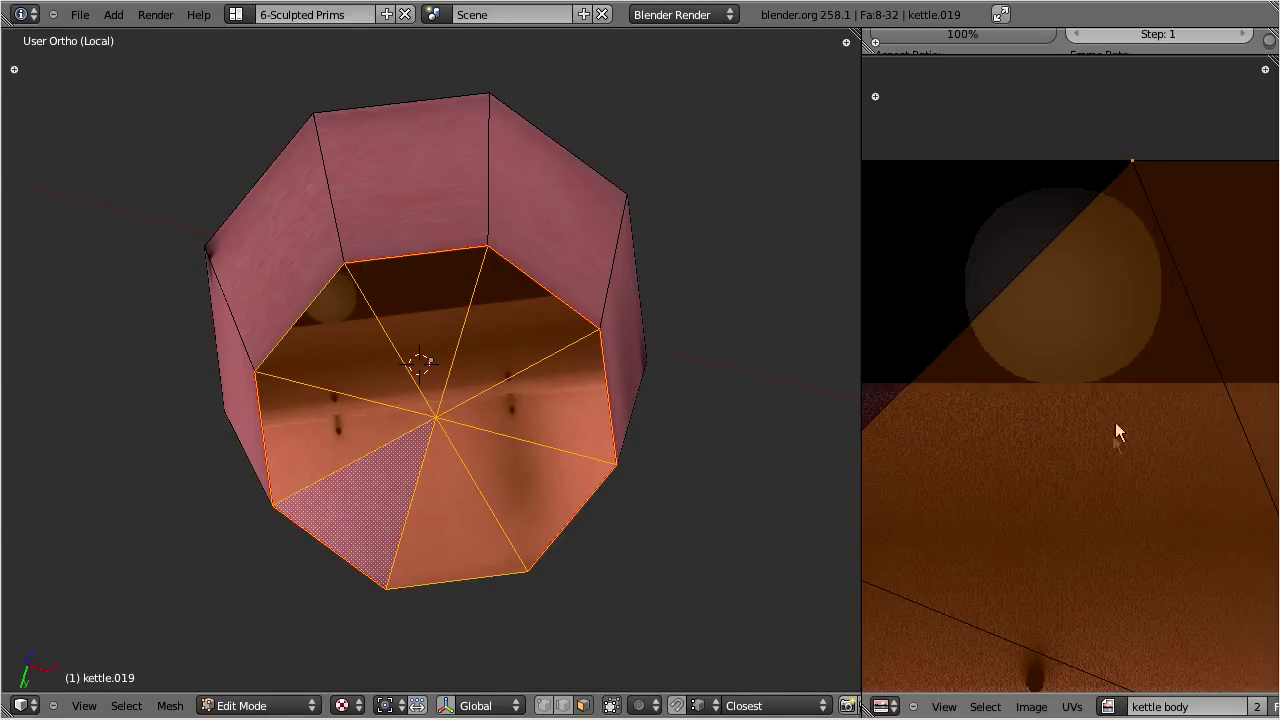
scroll(1112, 430, down, 4)
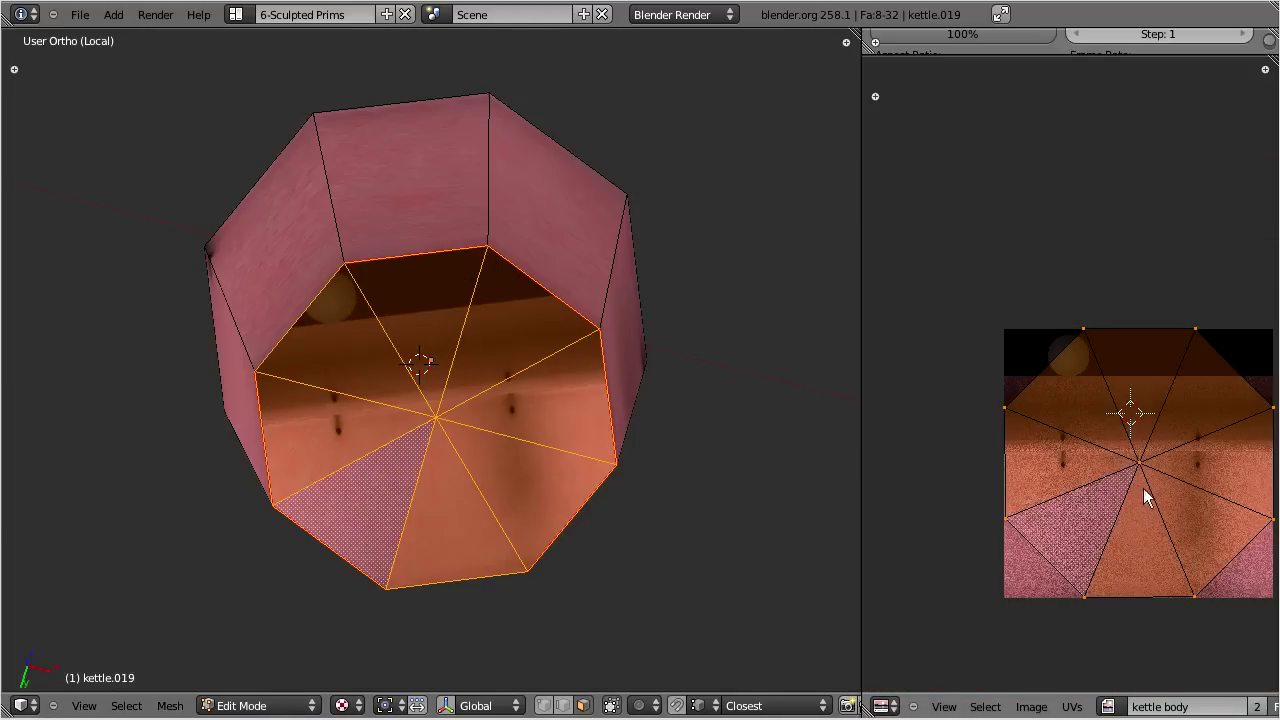
key(s)
click(1142, 470)
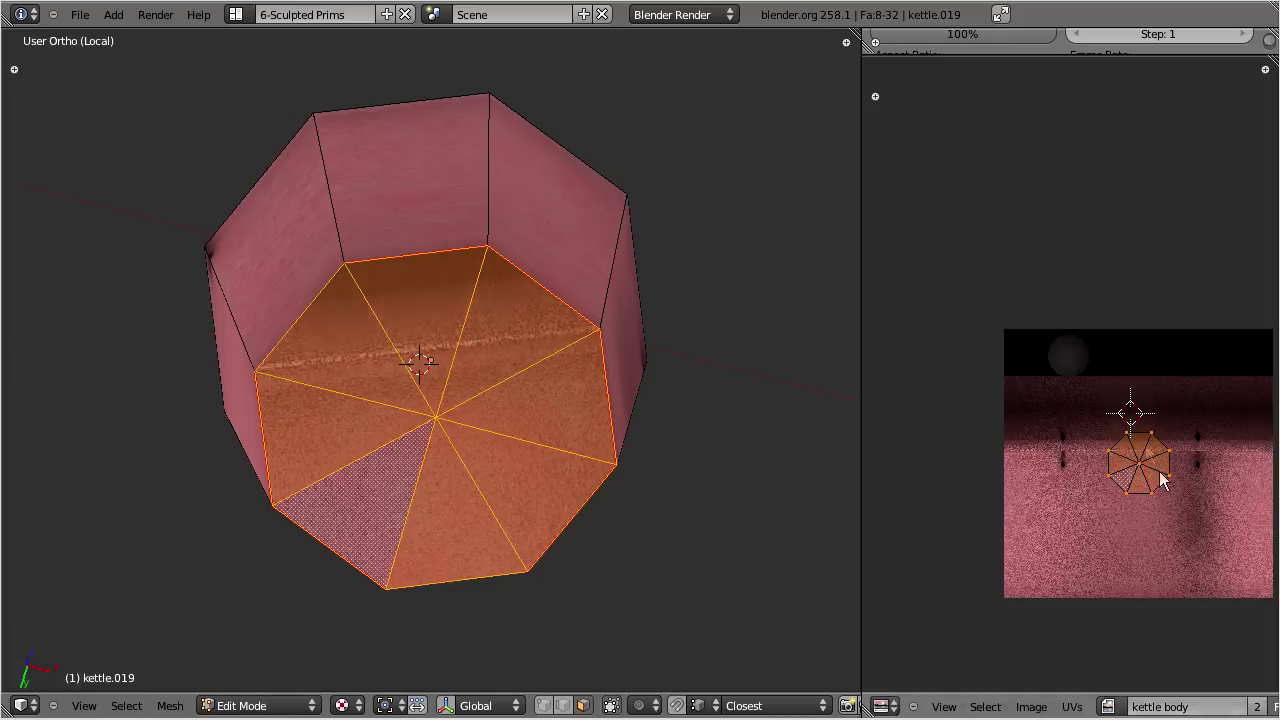
key(g)
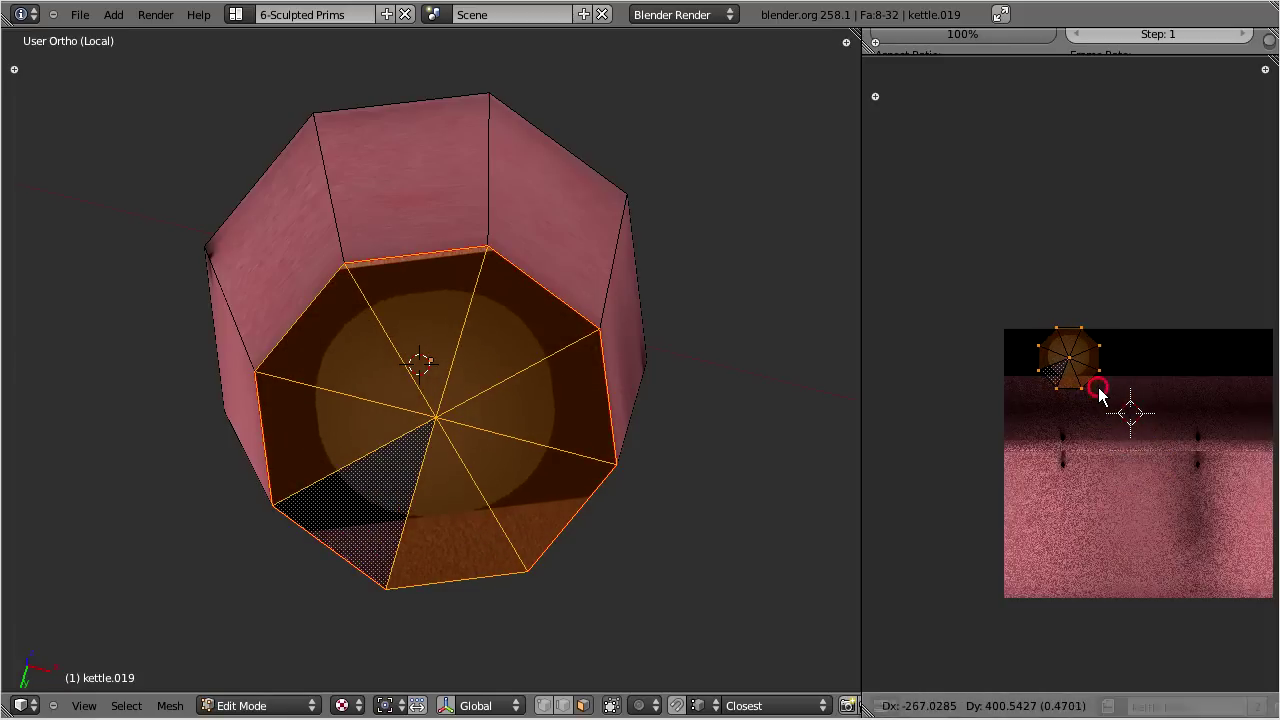
click(1098, 392)
scroll(1098, 395, up, 7)
key(s)
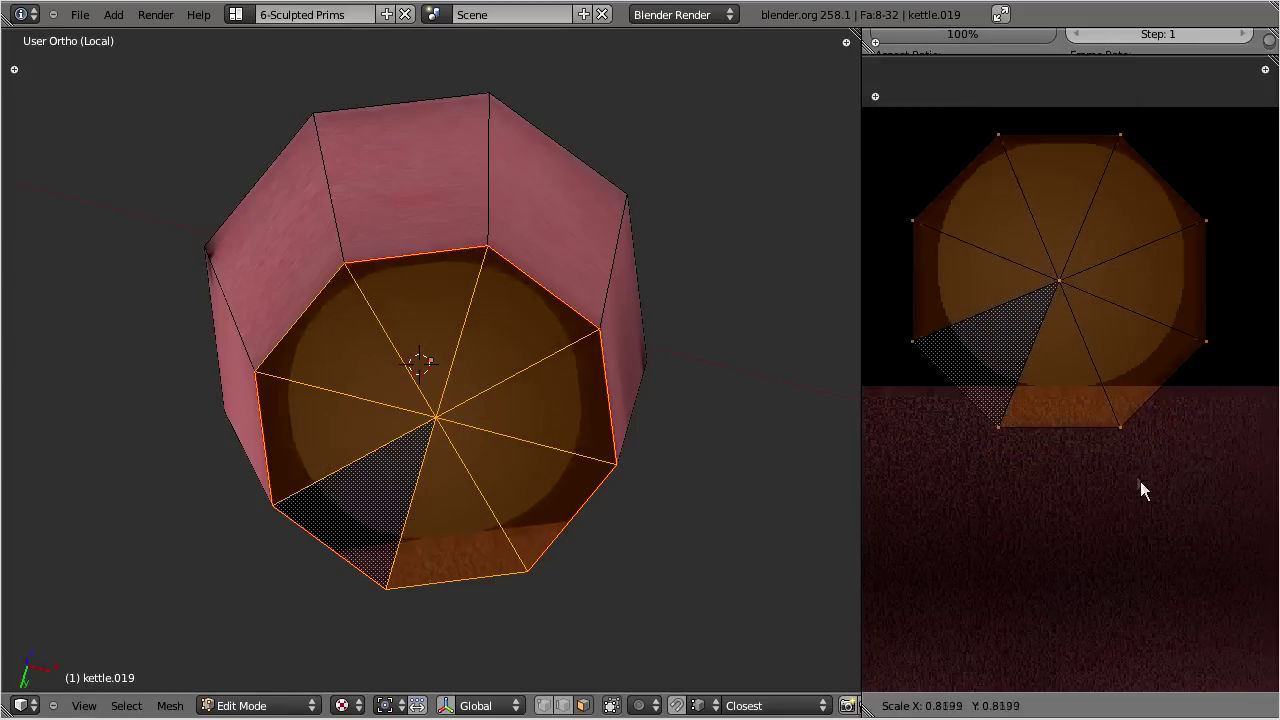
click(1114, 443)
key(g)
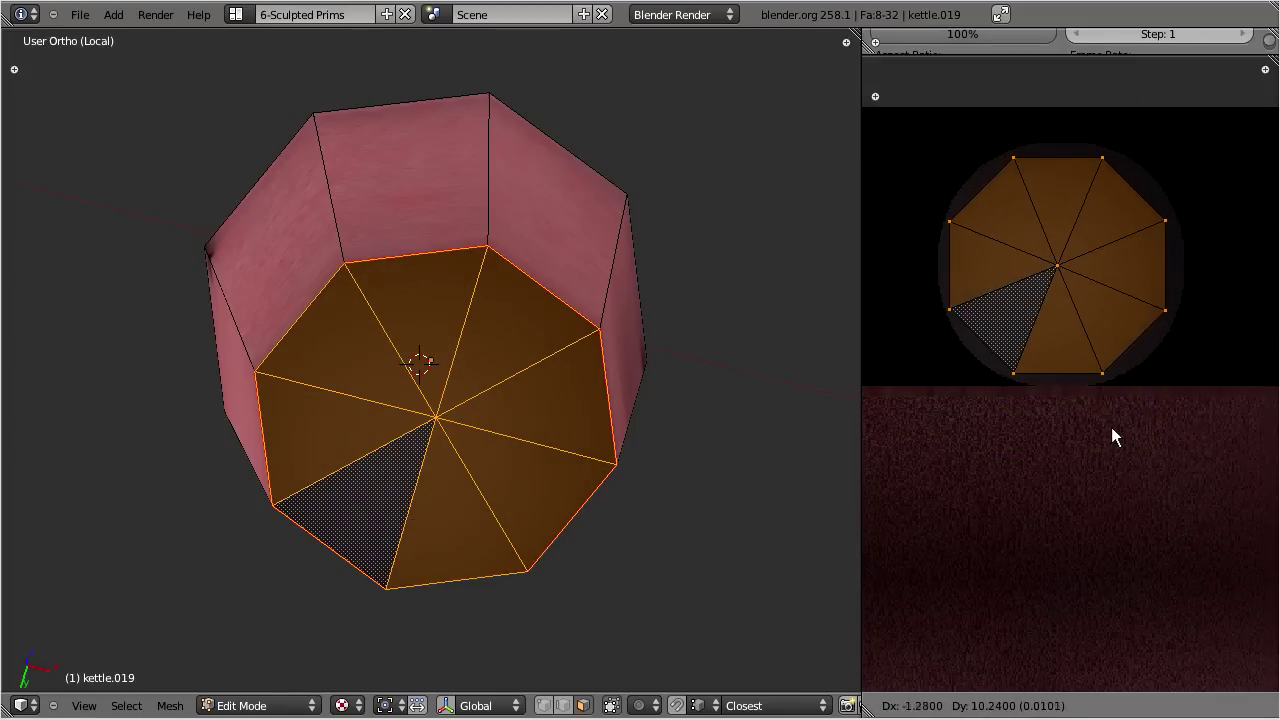
click(1113, 430)
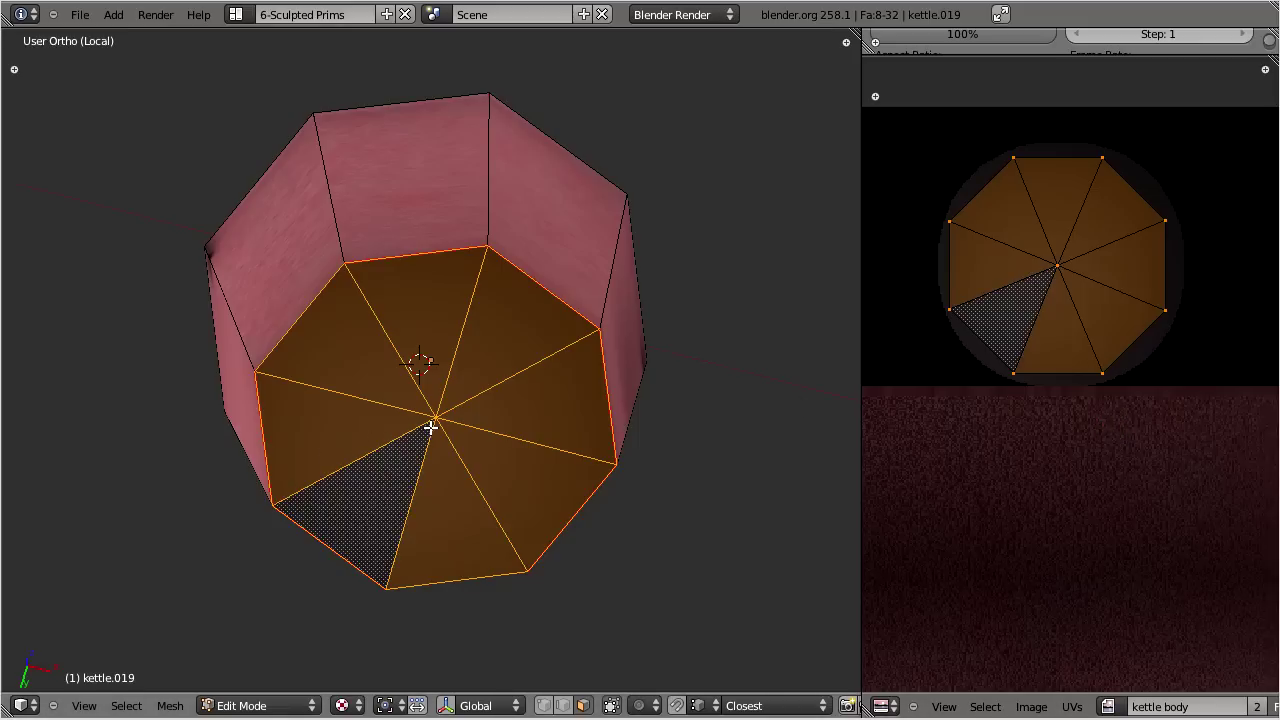
click(543, 706)
- Box-select the eight inner top faces in face mode and unwrap them
key(a)
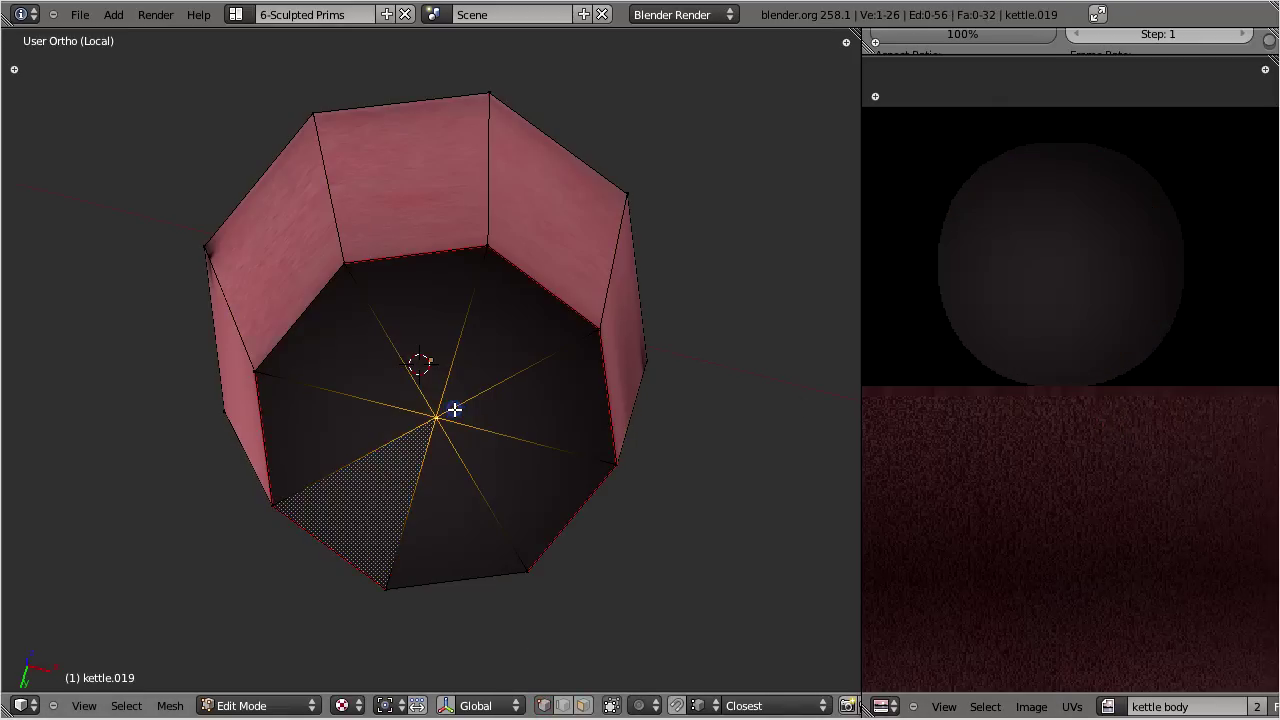
middle_drag(413, 347, 441, 425)
click(584, 706)
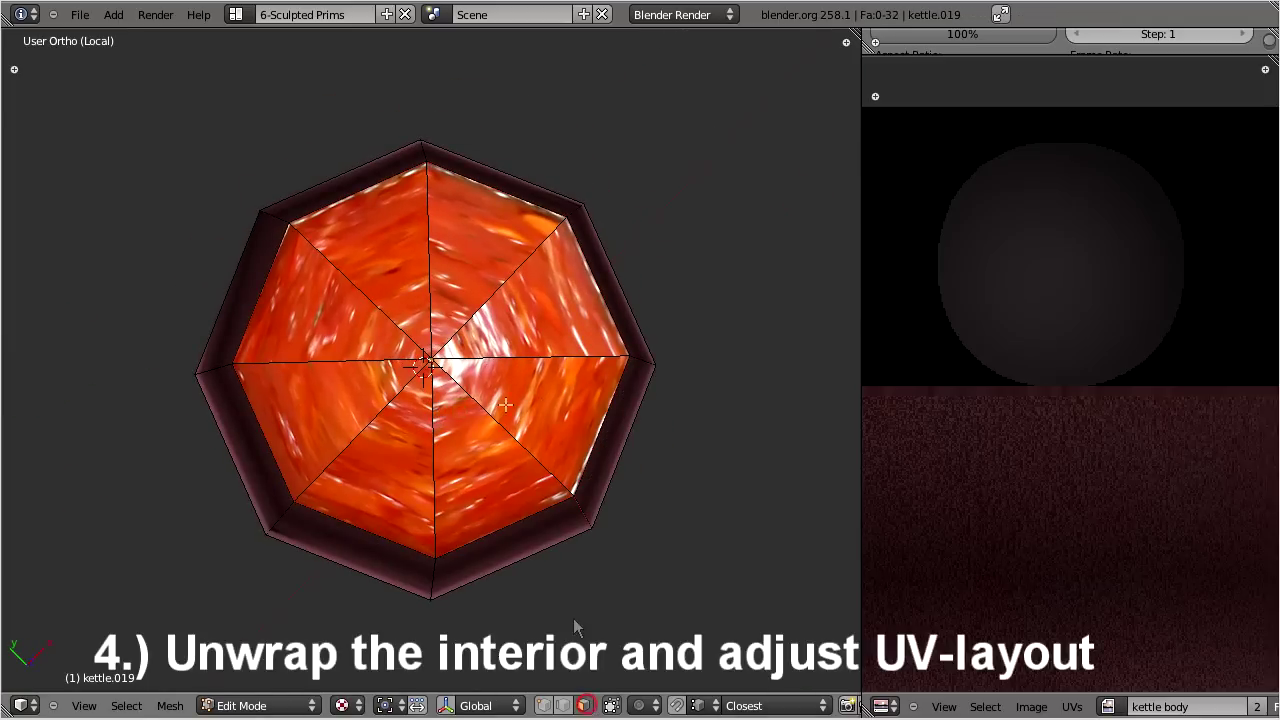
key(b)
drag(405, 318, 505, 432)
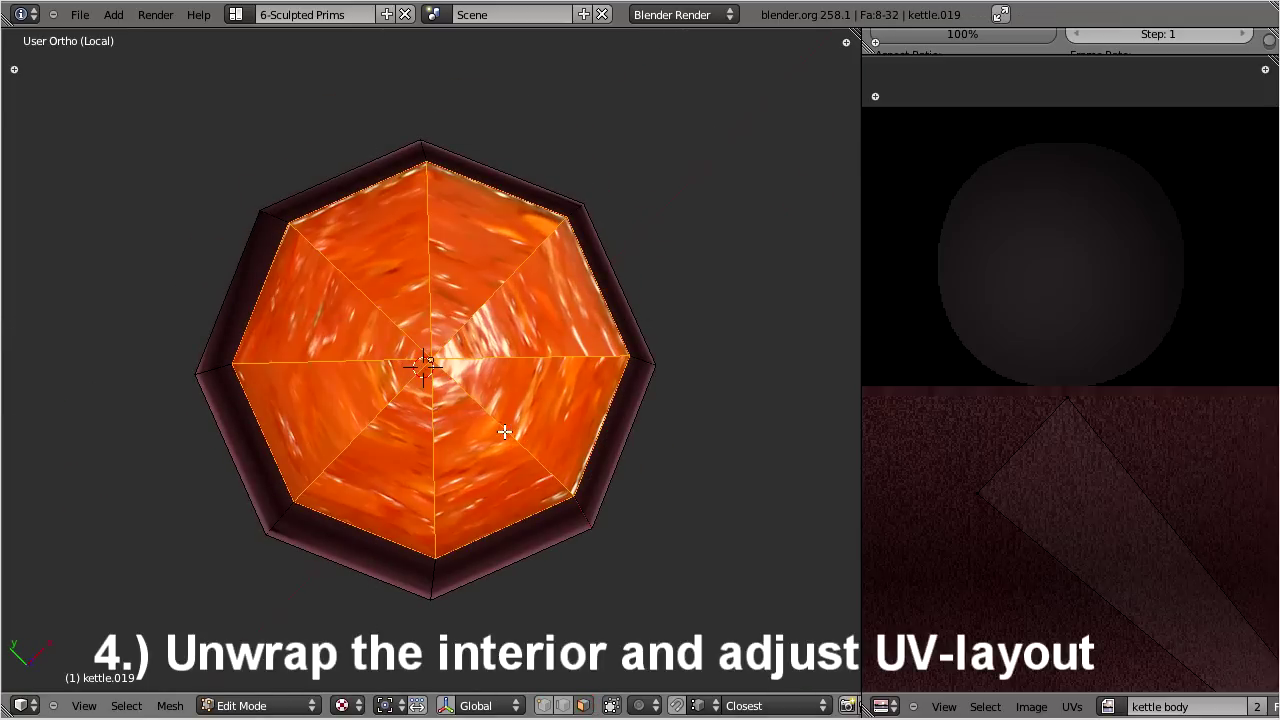
key(u)
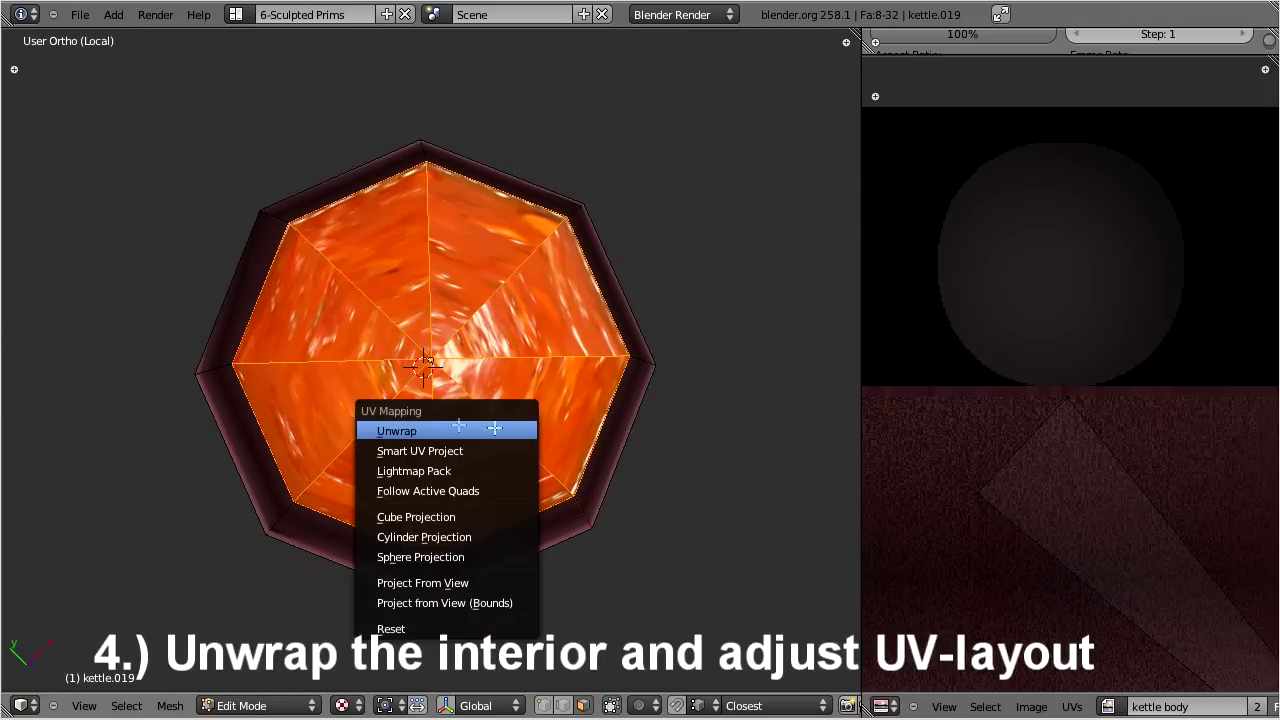
click(442, 429)
- Assign beans_onions.png to the inner faces and scale their UVs down inside the pot
scroll(1118, 446, down, 5)
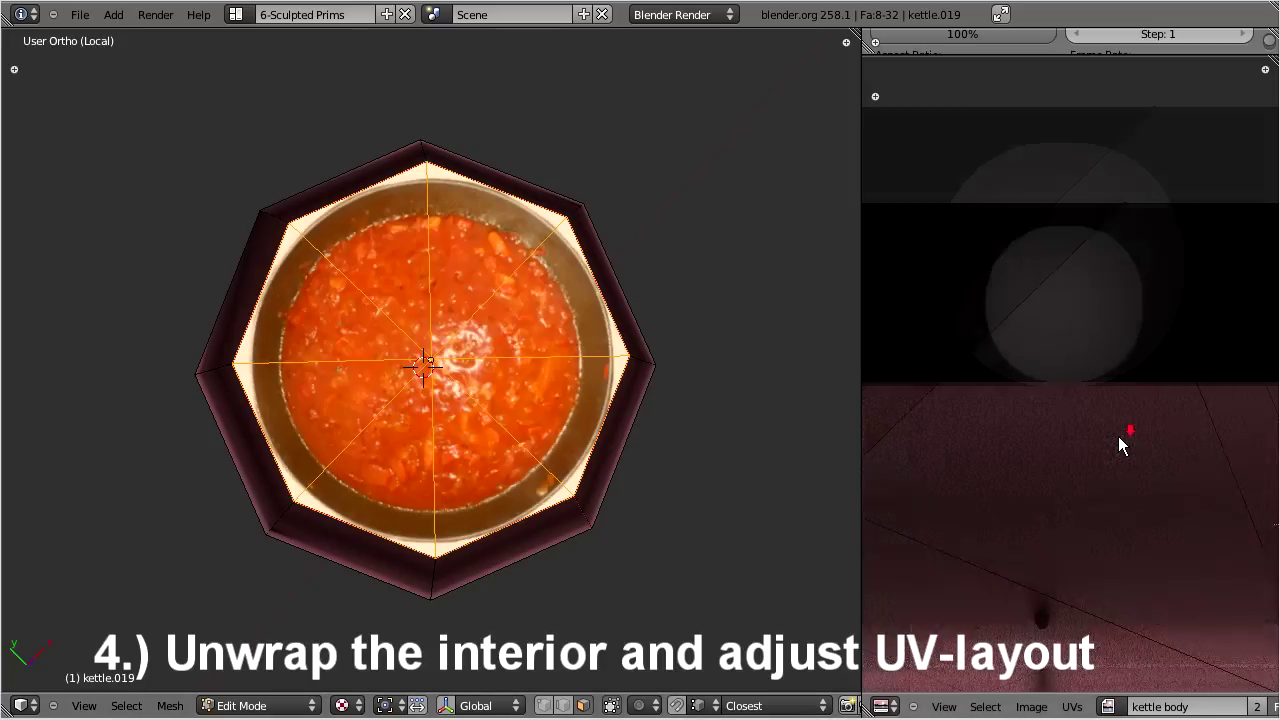
key(a)
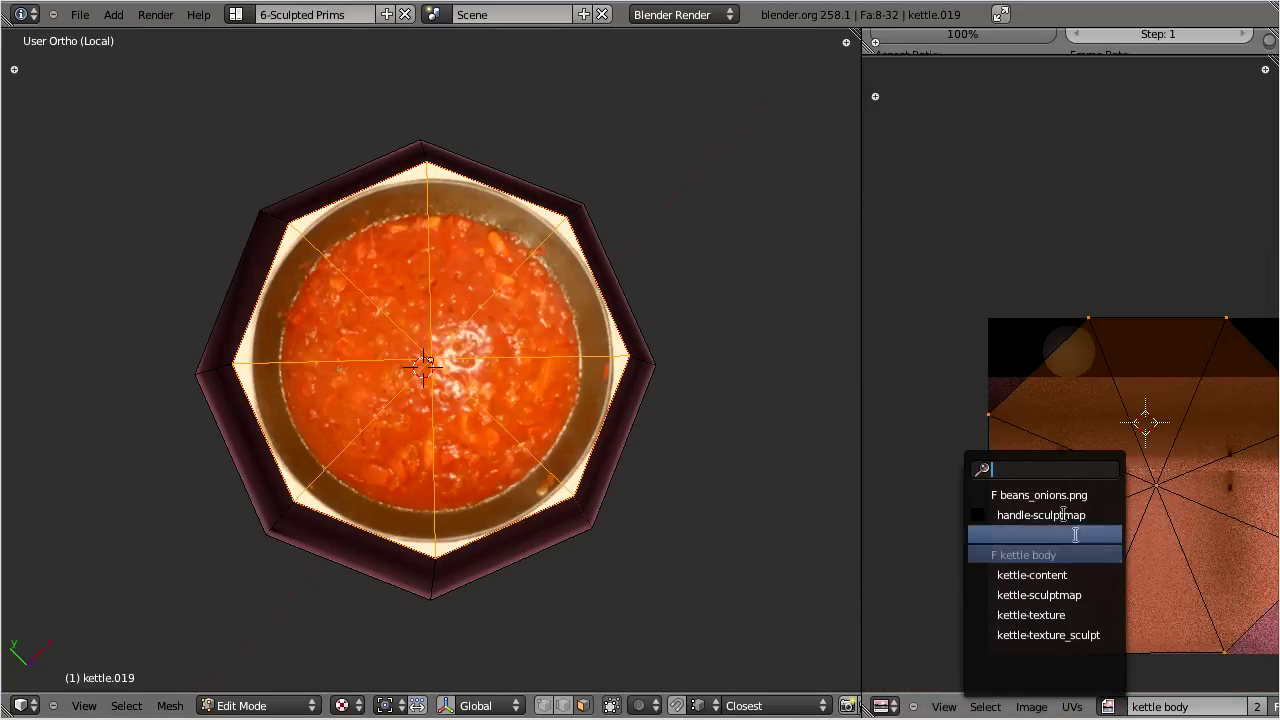
click(1062, 495)
key(Home)
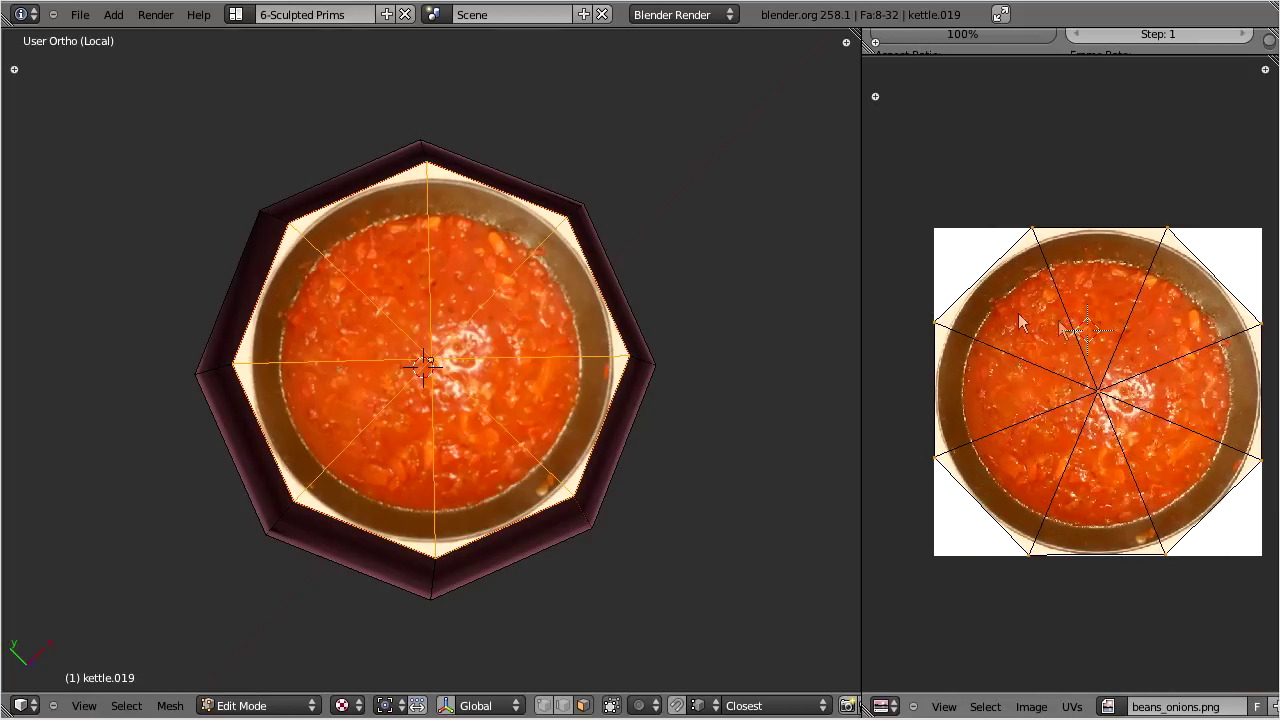
key(s)
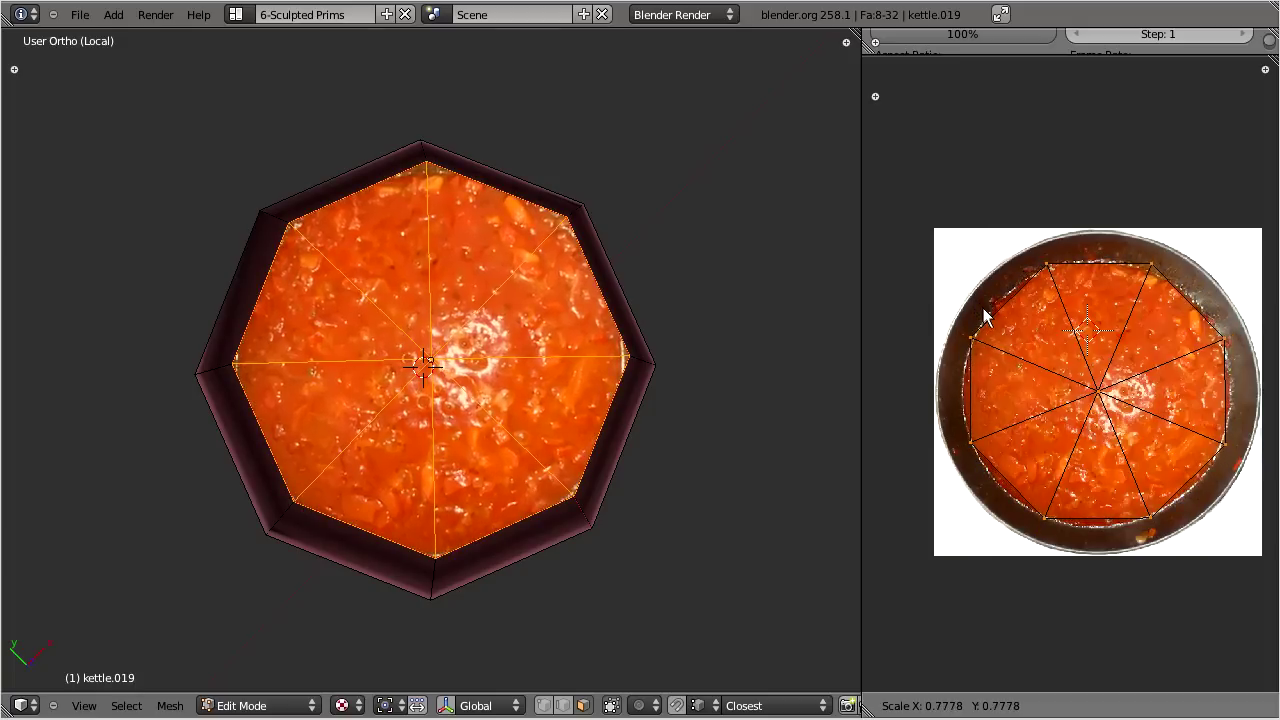
click(985, 326)
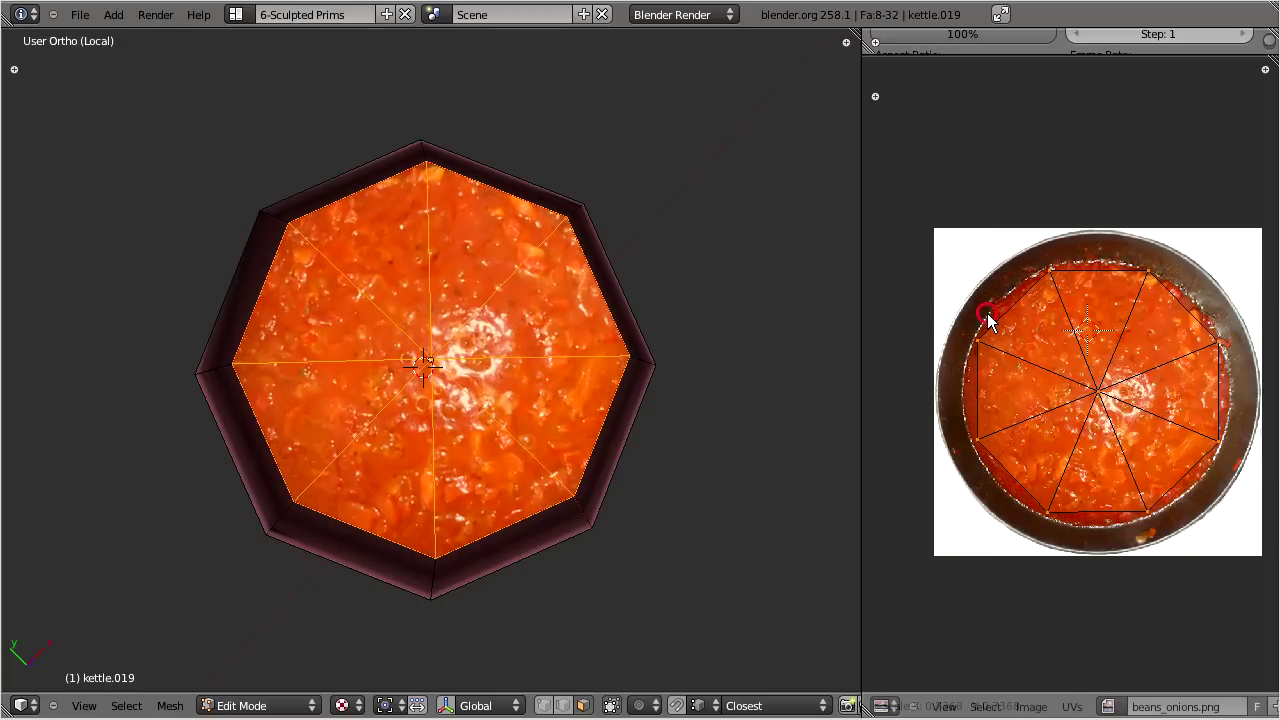
scroll(1113, 393, down, 2)
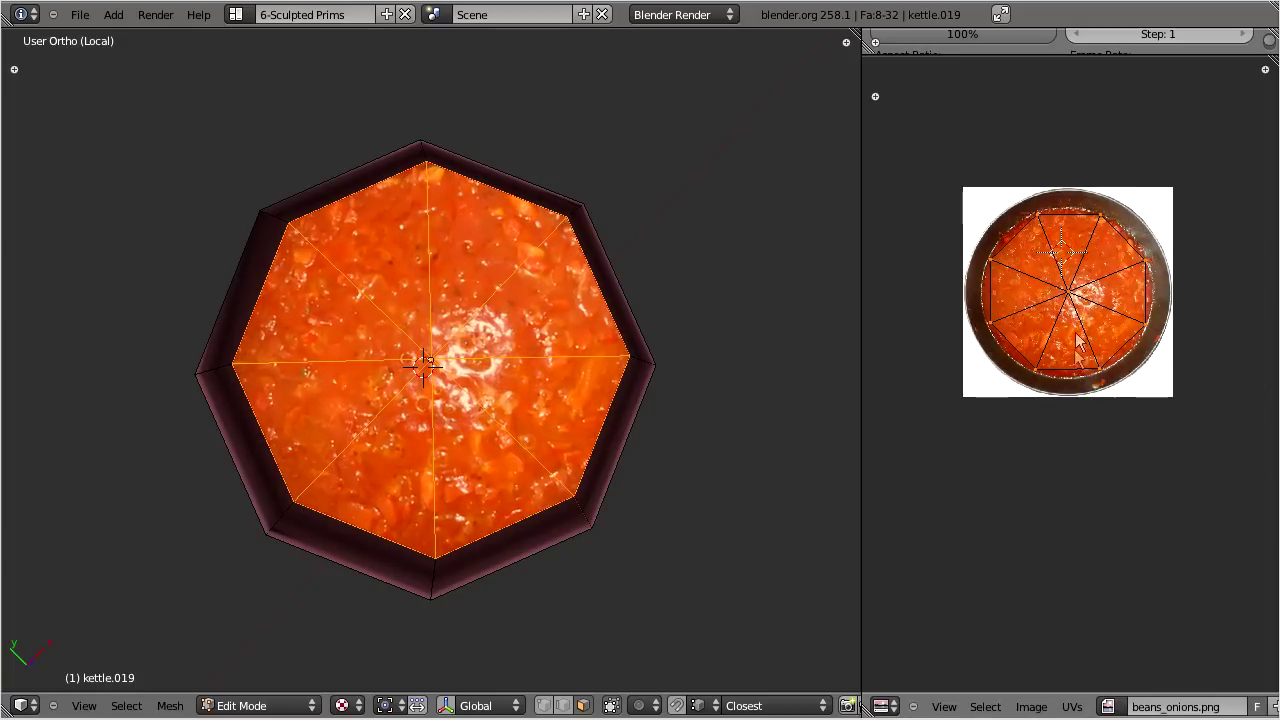
middle_drag(445, 434, 441, 332)
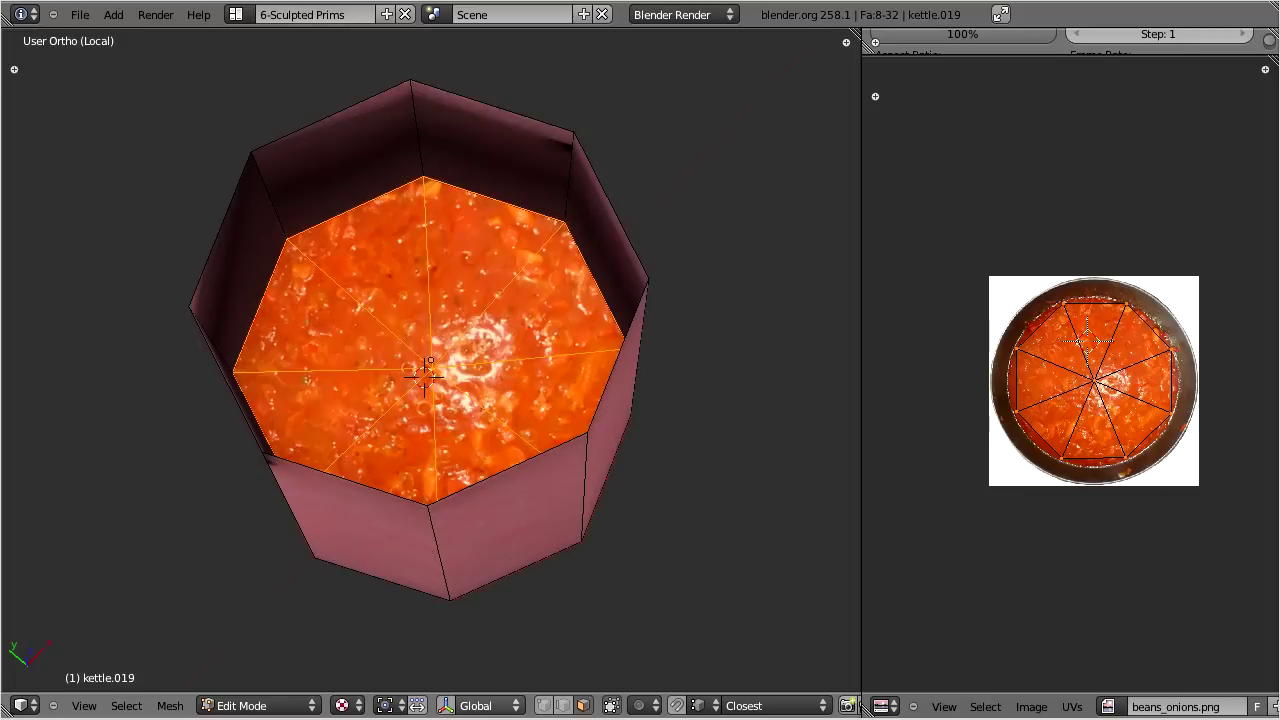
- Hide the soup faces around the centre vertex of the kettle top
click(543, 706)
right_click(439, 384)
key(h)
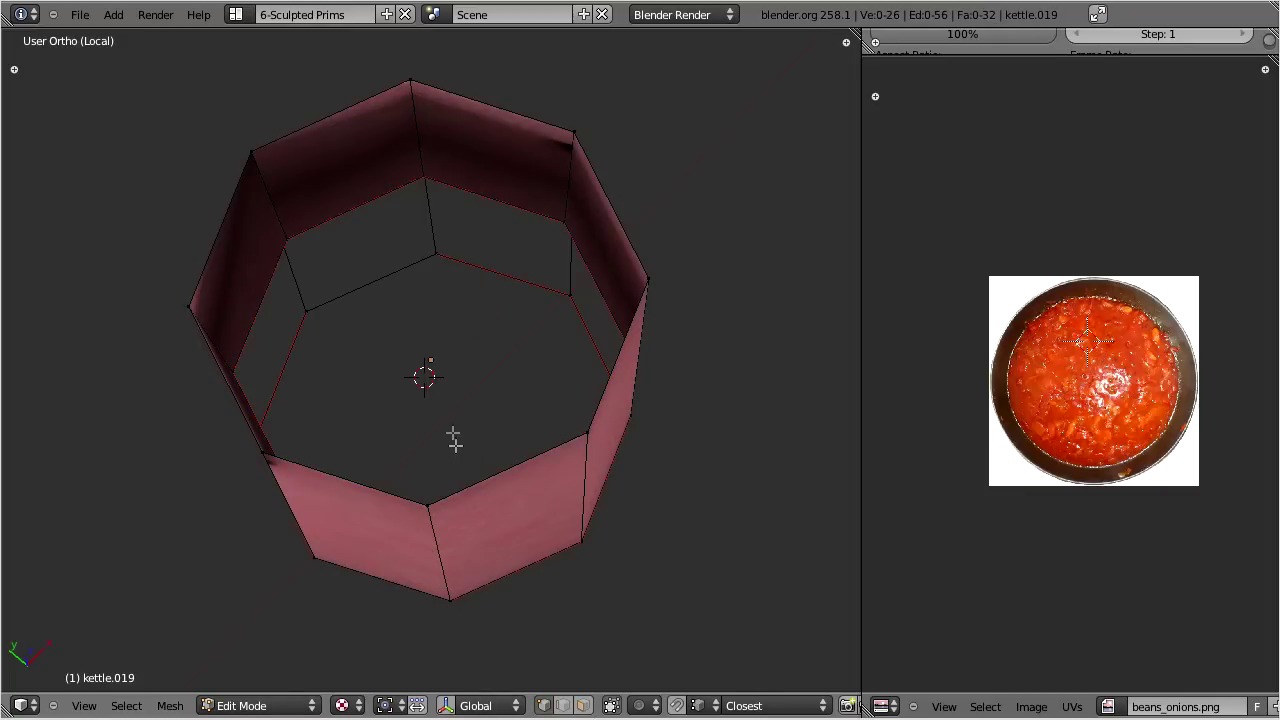
- Mark seams on the kettle wall's top and bottom edge loops
middle_drag(448, 421, 400, 403)
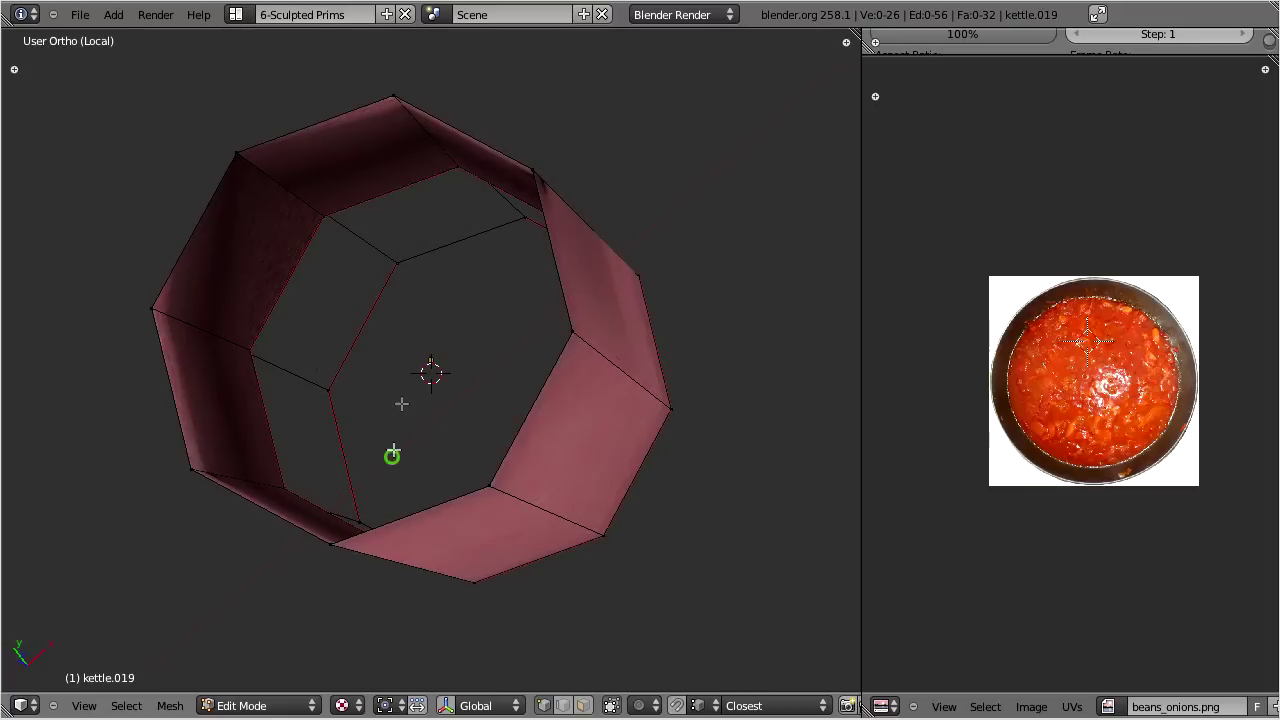
alt+right_click(356, 329)
alt+shift+right_click(301, 257)
middle_drag(395, 427, 1217, 409)
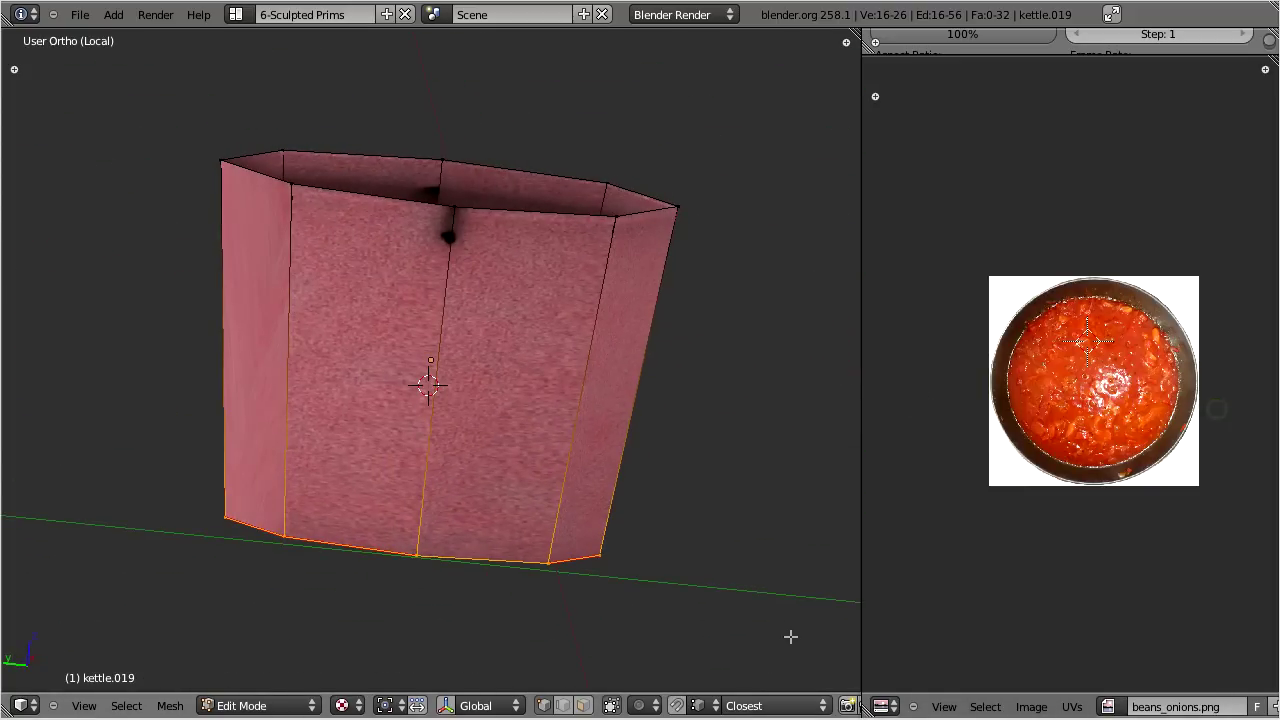
key(KP_1)
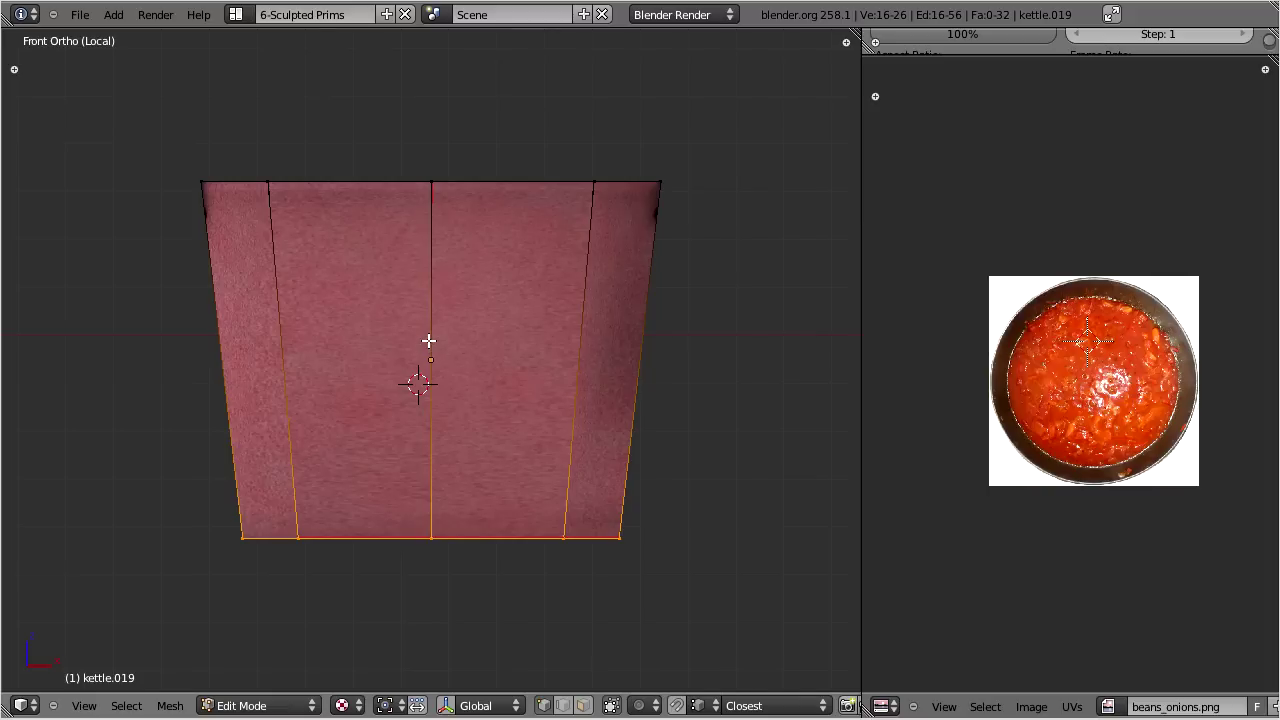
middle_drag(414, 336, 376, 500)
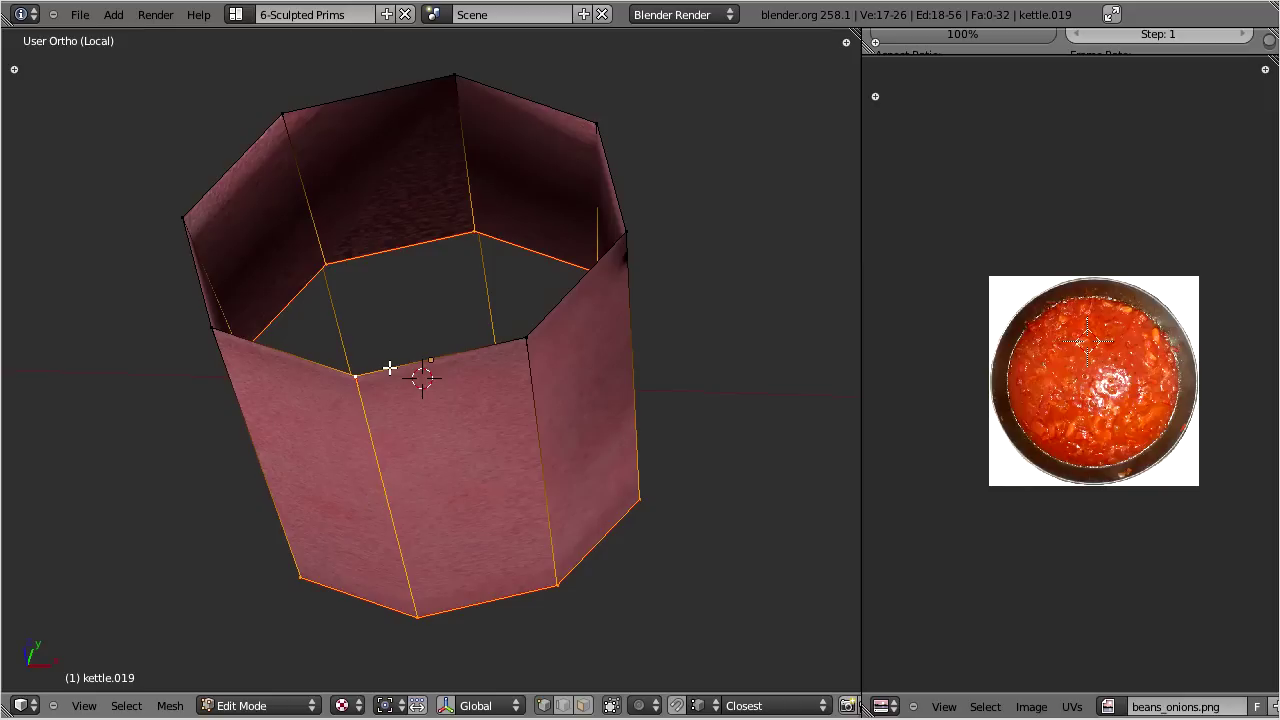
key(ctrl+e)
click(369, 367)
- Return to the front view and bring up the UV editor's image list
middle_drag(459, 528, 504, 535)
middle_drag(440, 395, 490, 528)
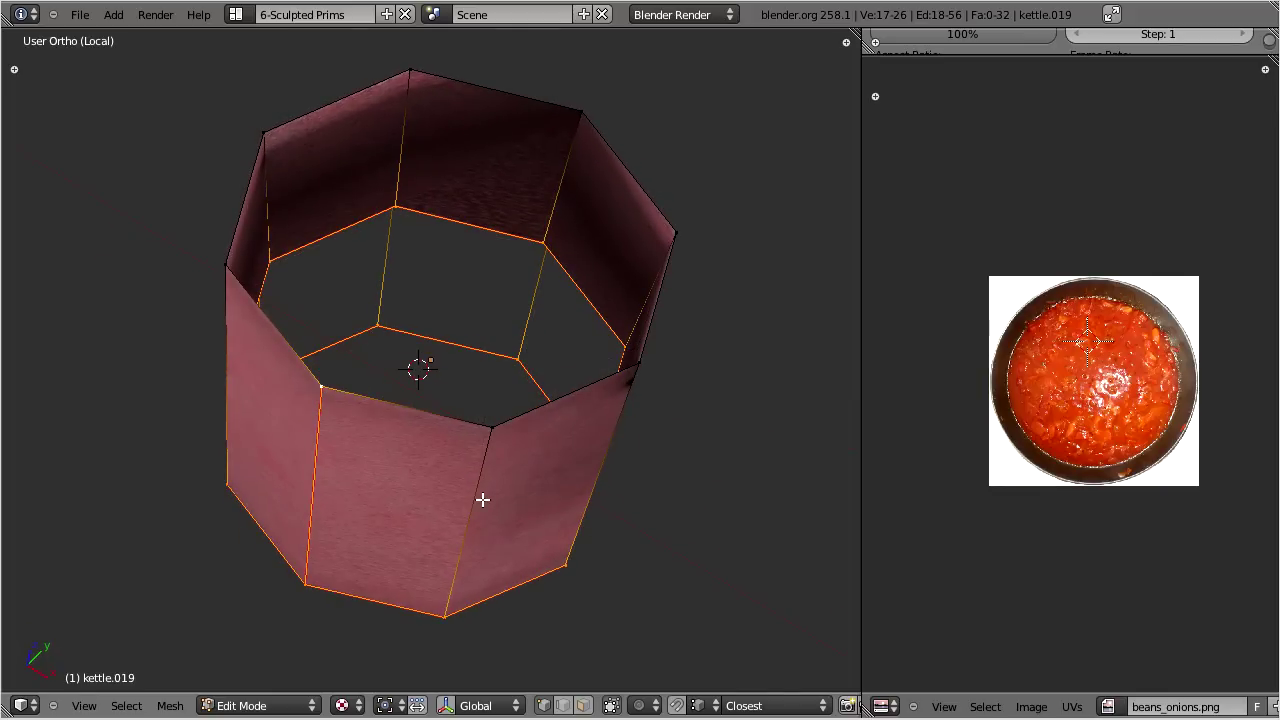
key(KP_1)
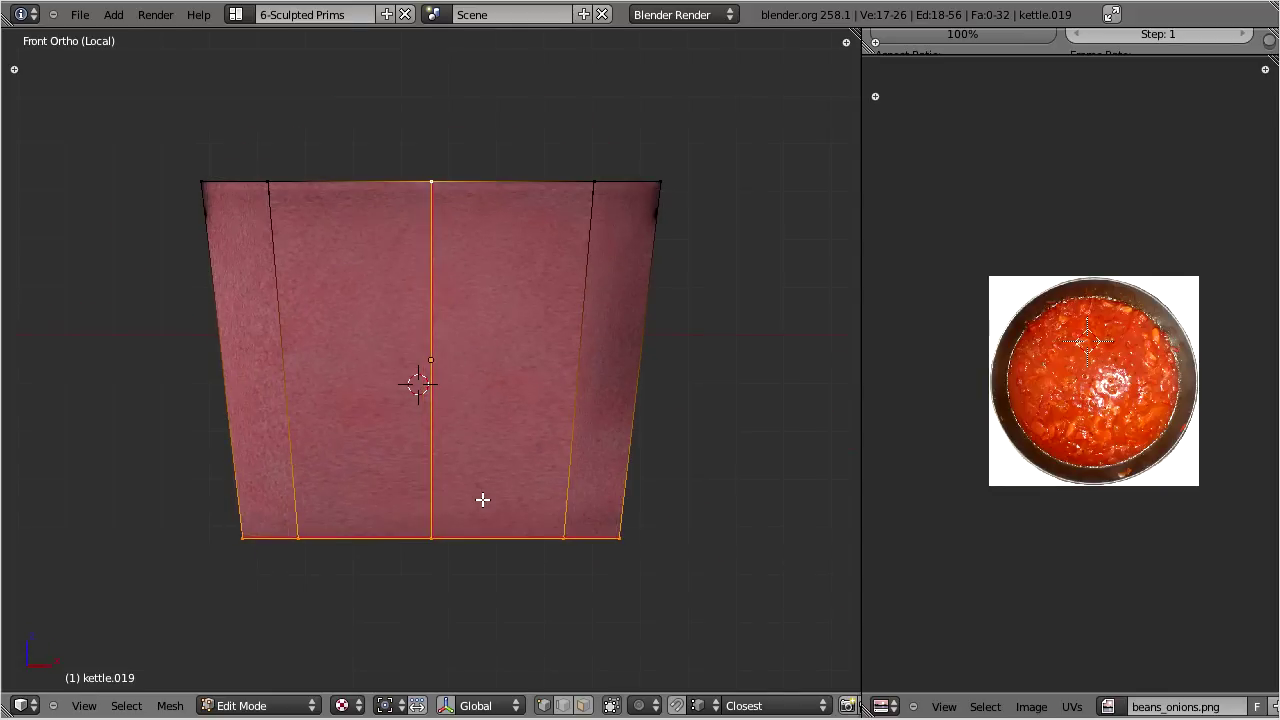
click(1112, 706)
- Show the kettle body texture in a widened UV editing area
click(1035, 555)
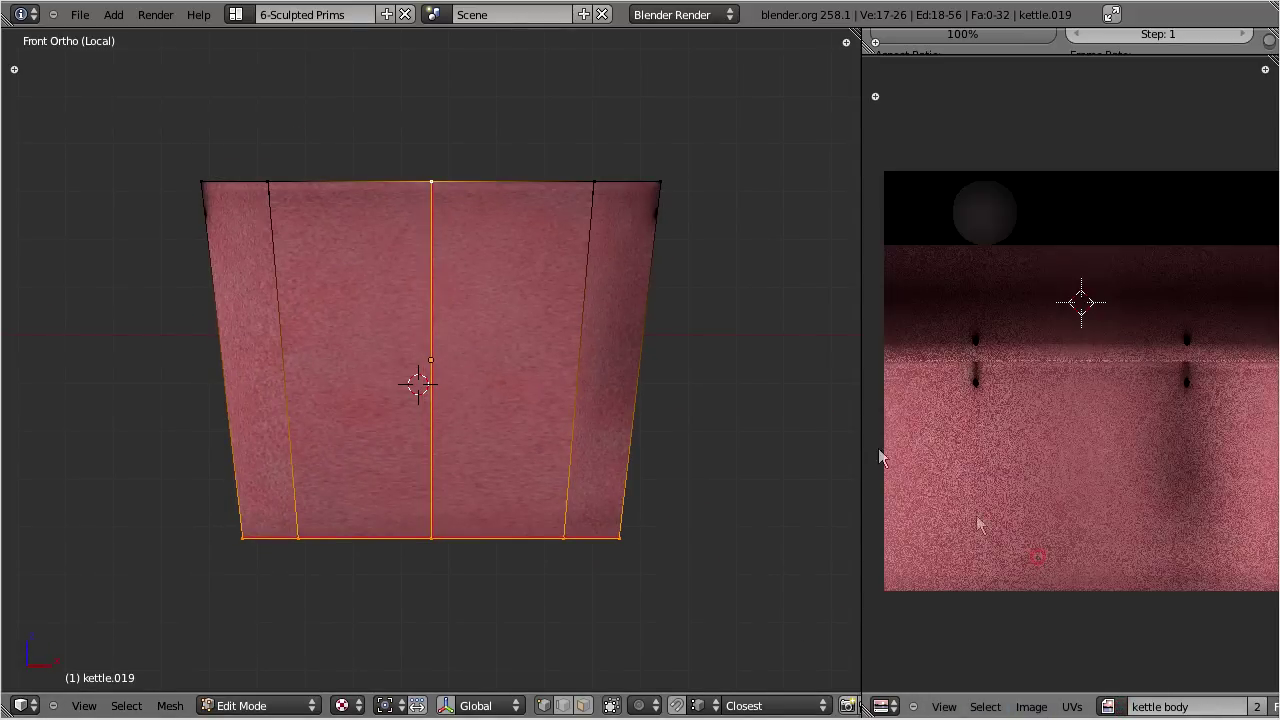
drag(860, 374, 527, 394)
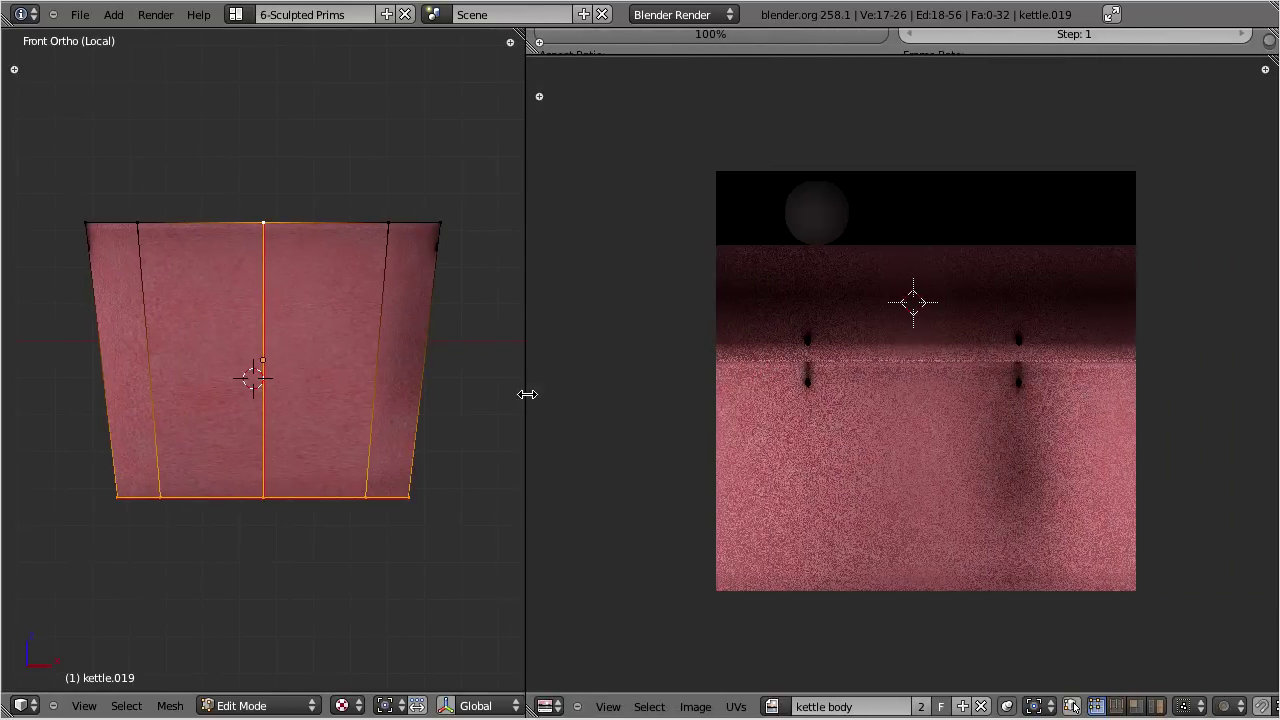
scroll(845, 410, up, 1)
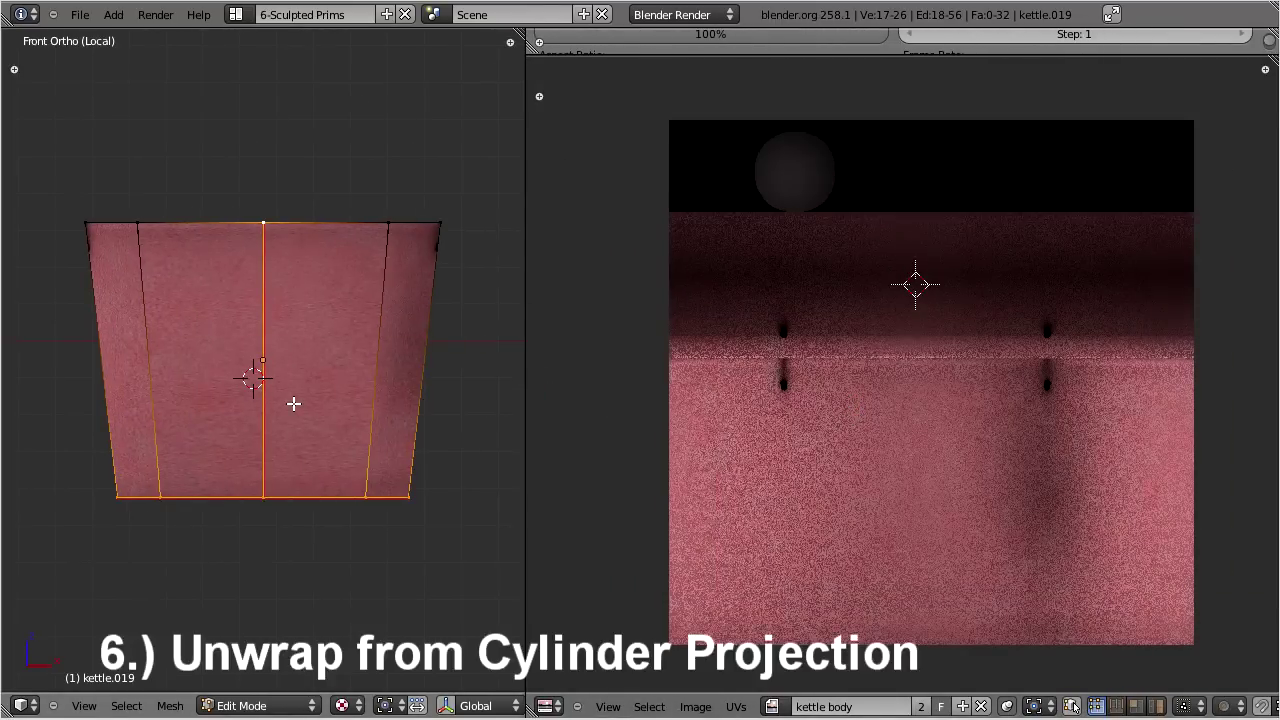
- Unwrap all kettle wall faces with Cylinder Projection and zoom in on the UV grid
key(a)
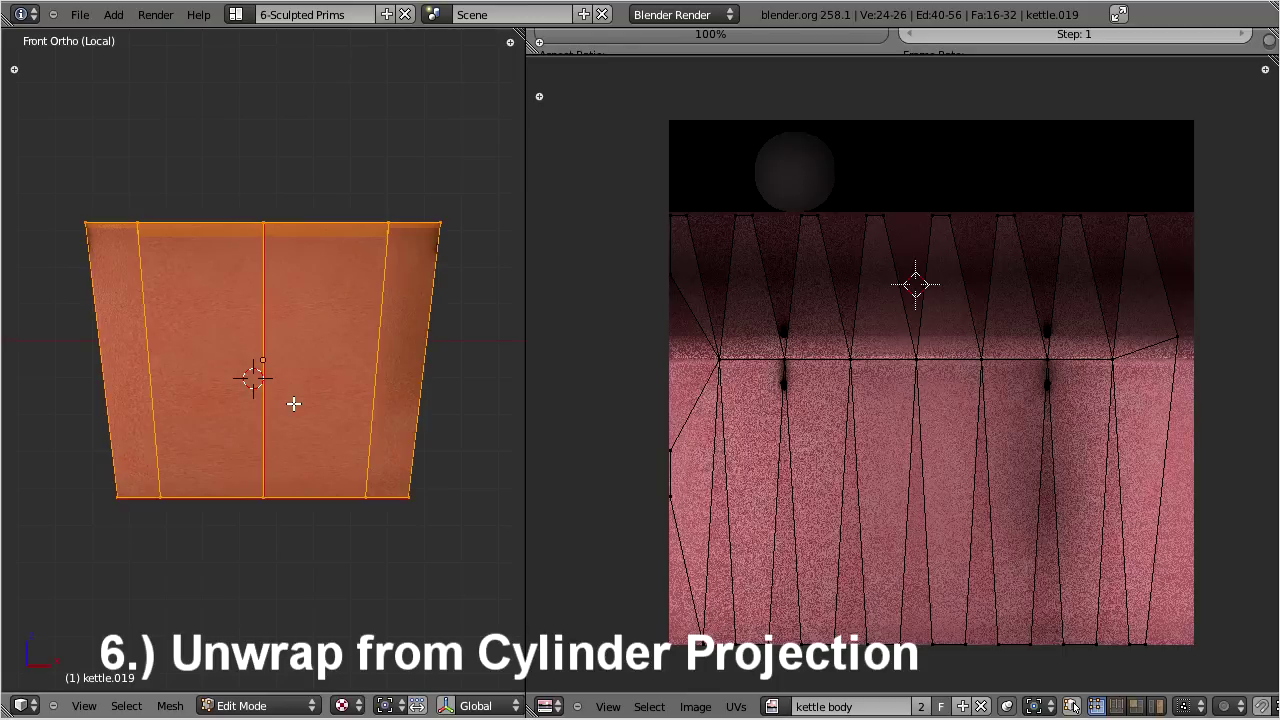
key(u)
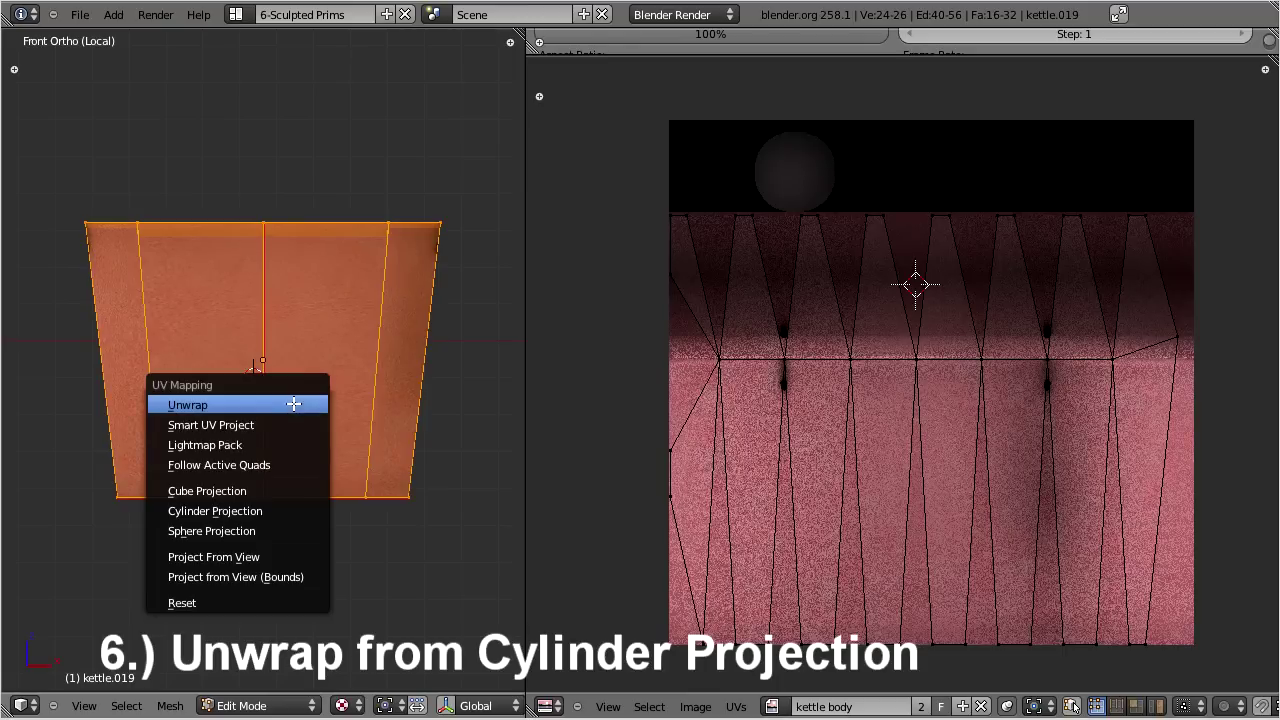
click(282, 511)
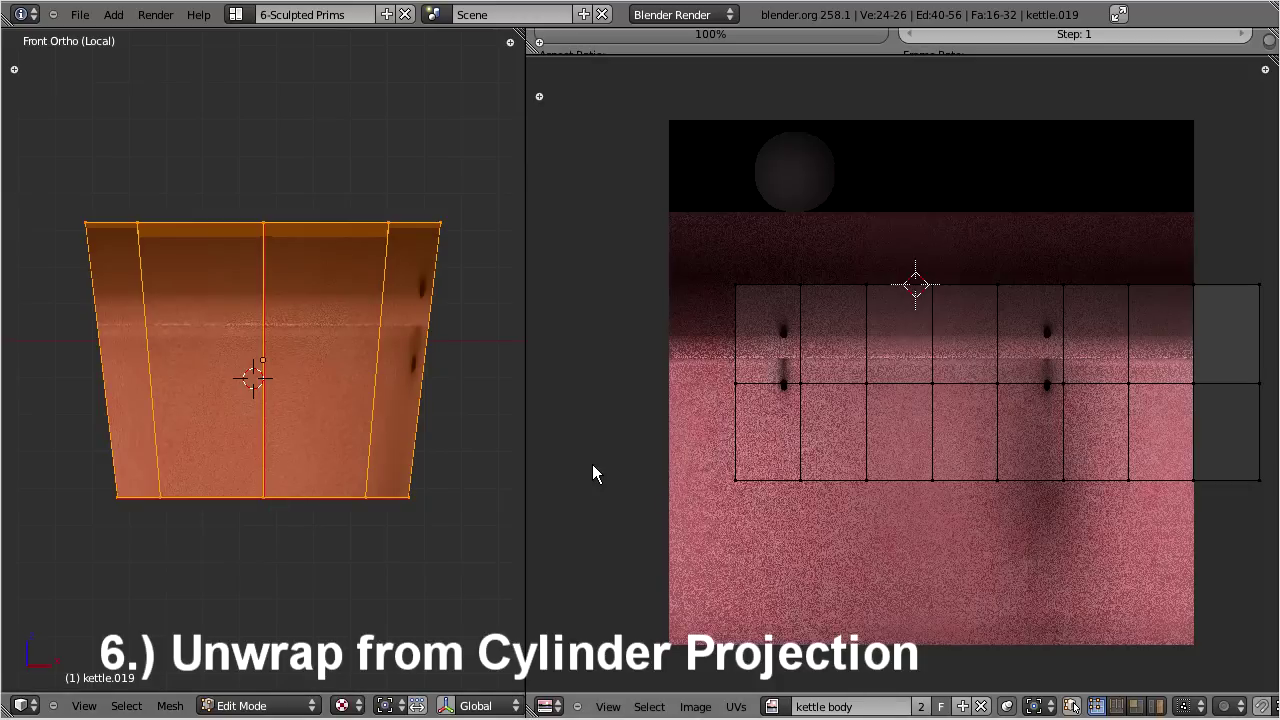
key(a)
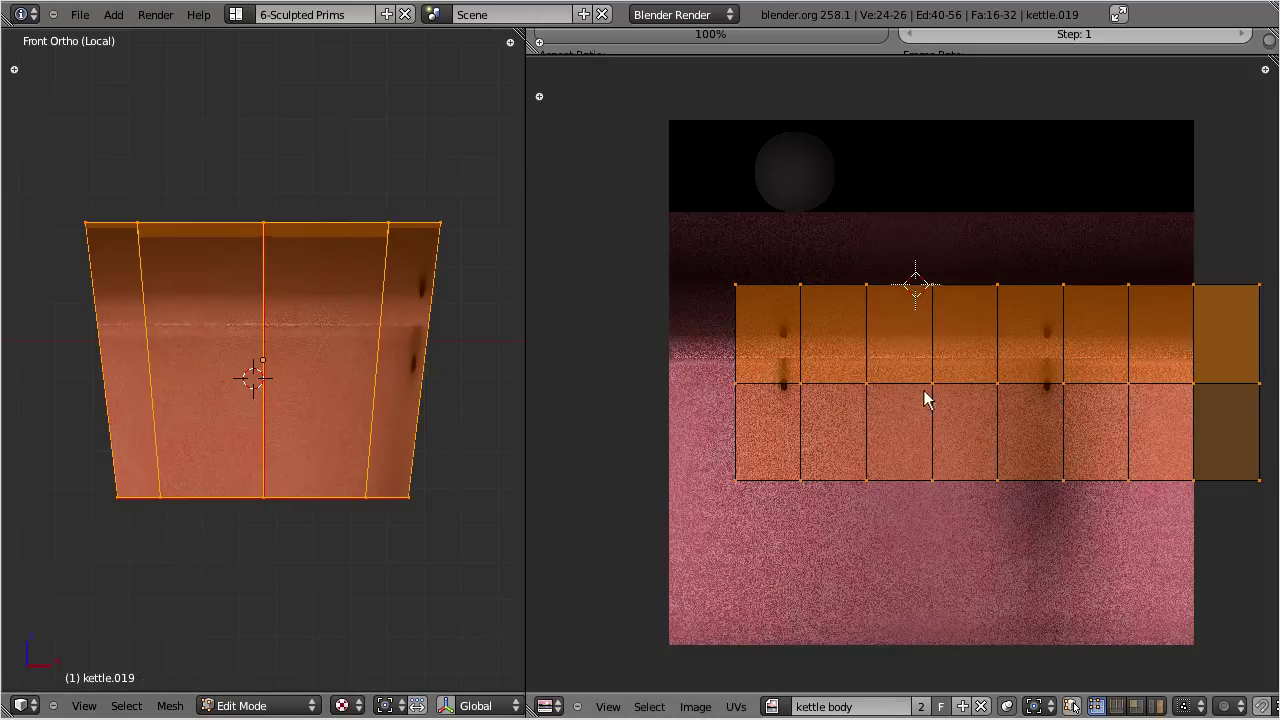
scroll(920, 389, up, 5)
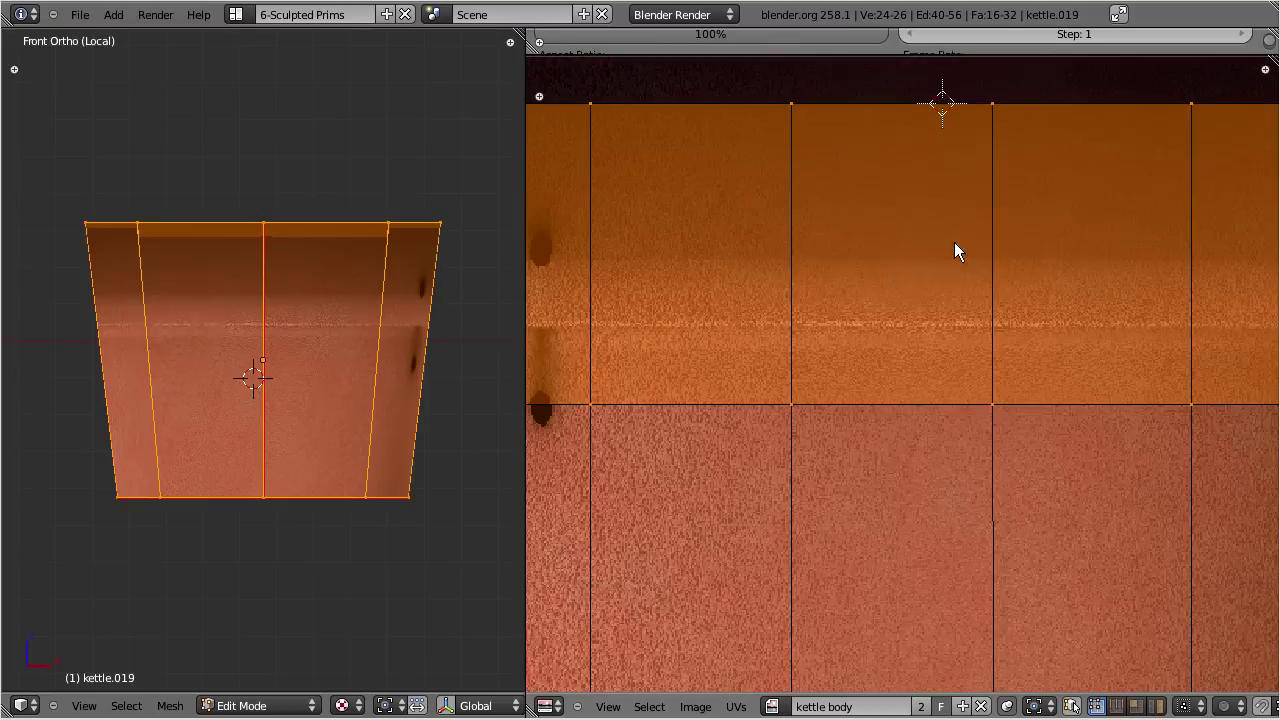
key(a)
key(c)
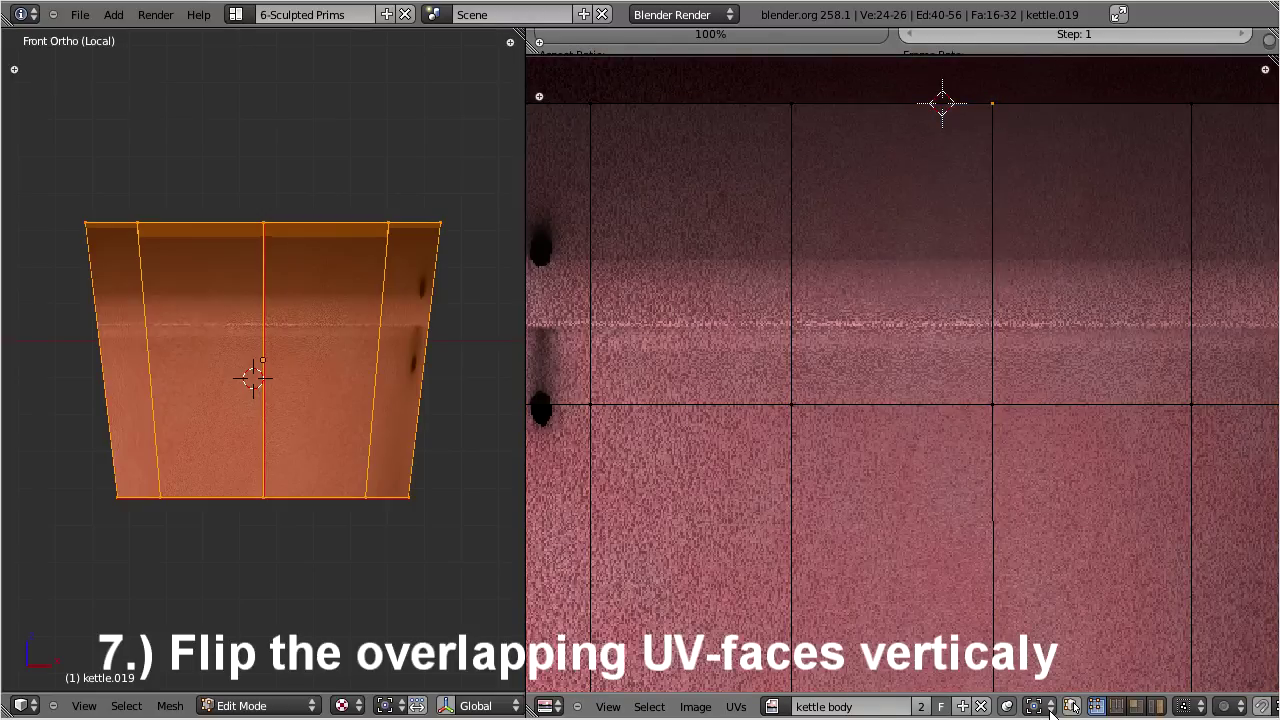
- Set the UV pivot to the 2D cursor and snap the cursor to the selected UVs
click(1036, 706)
click(1062, 644)
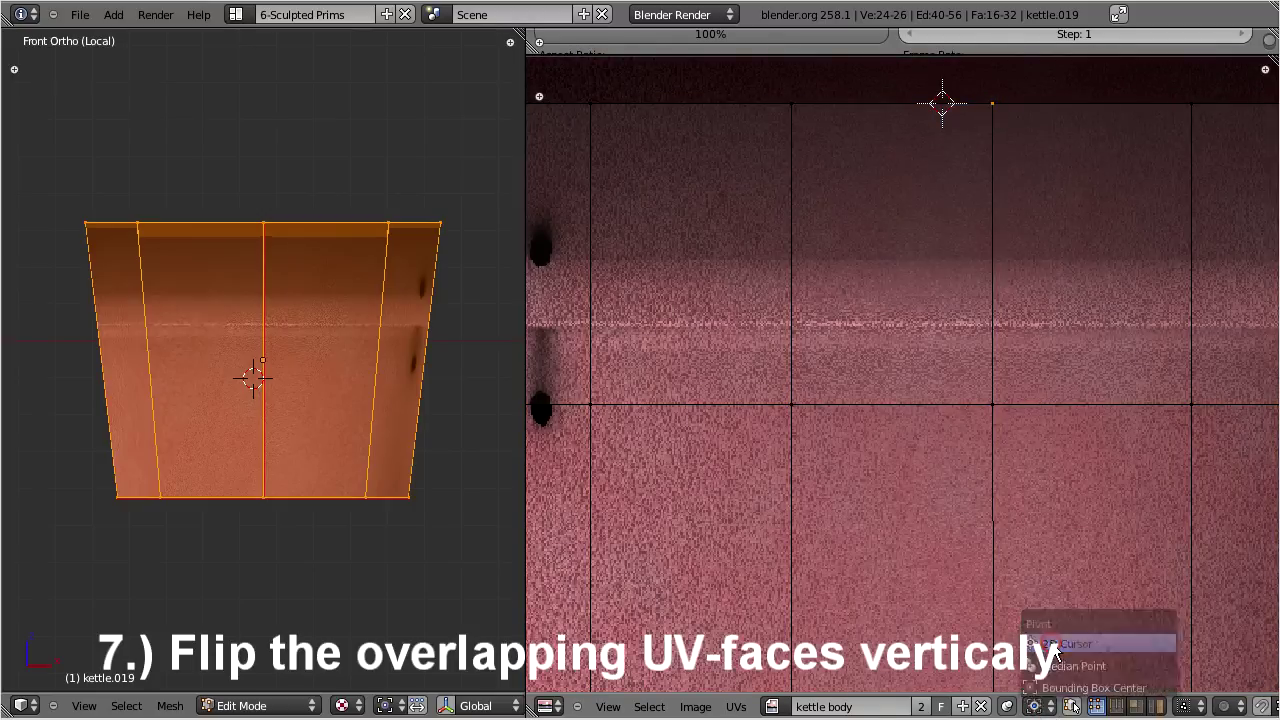
click(736, 706)
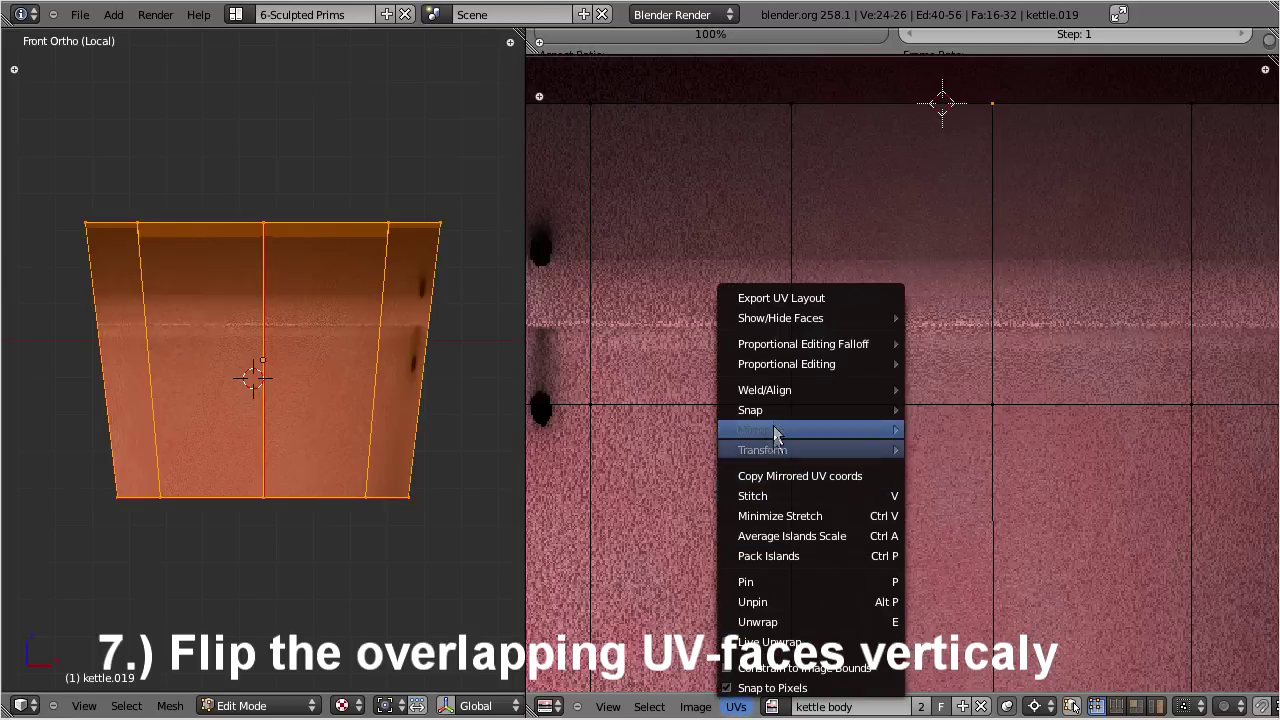
mouse_move(772, 412)
click(1006, 493)
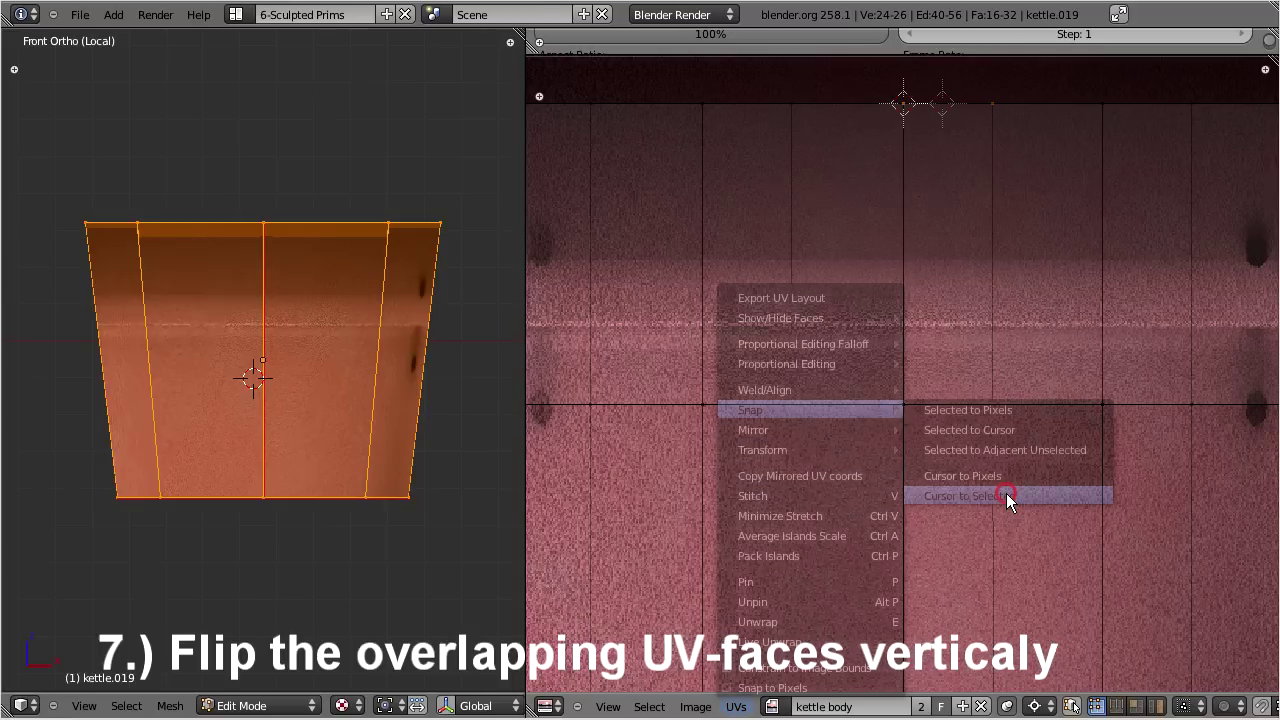
scroll(878, 300, down, 3)
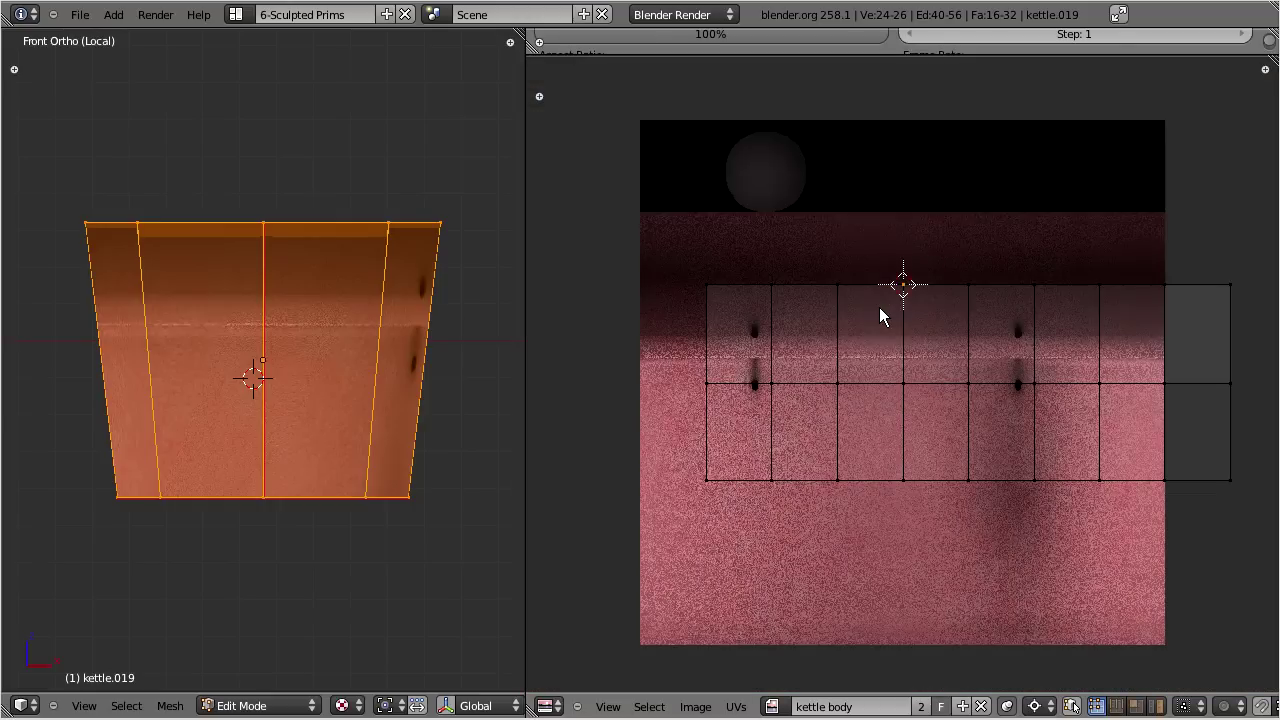
- Flip the middle and top UV rows vertically with a scale of -1
alt+right_click(726, 382)
alt+shift+right_click(734, 286)
key(s)
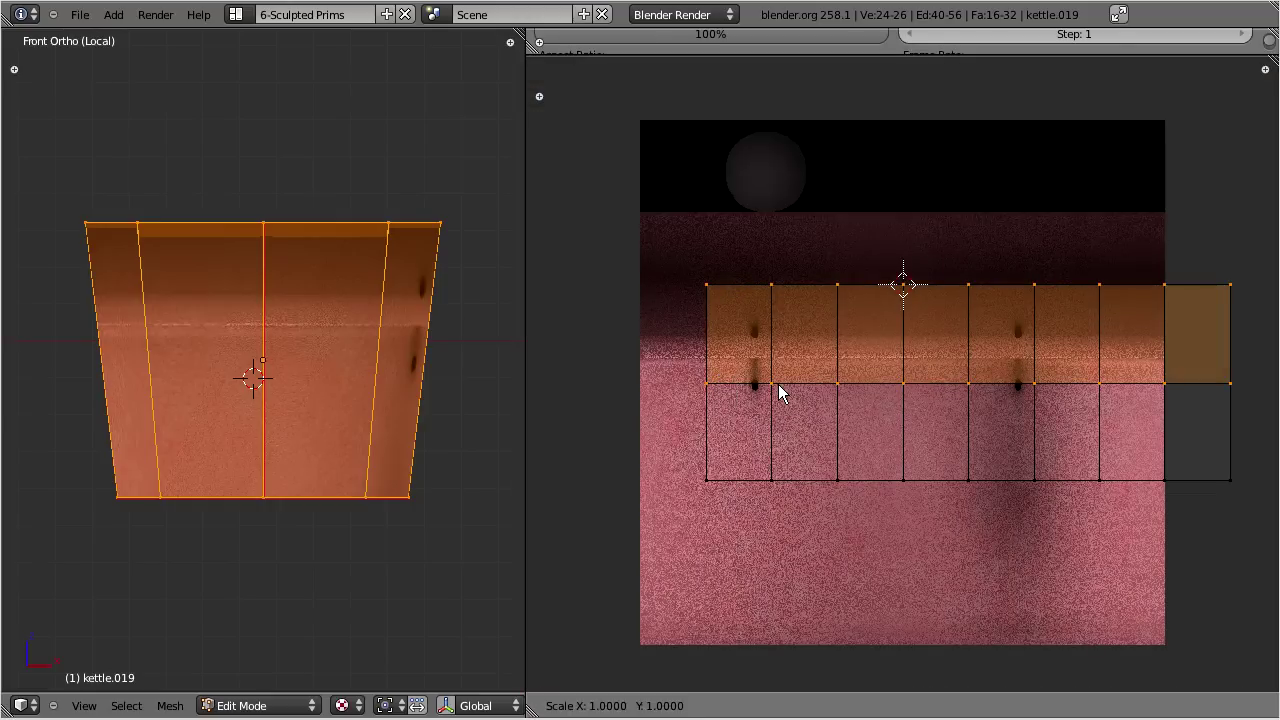
key(minus)
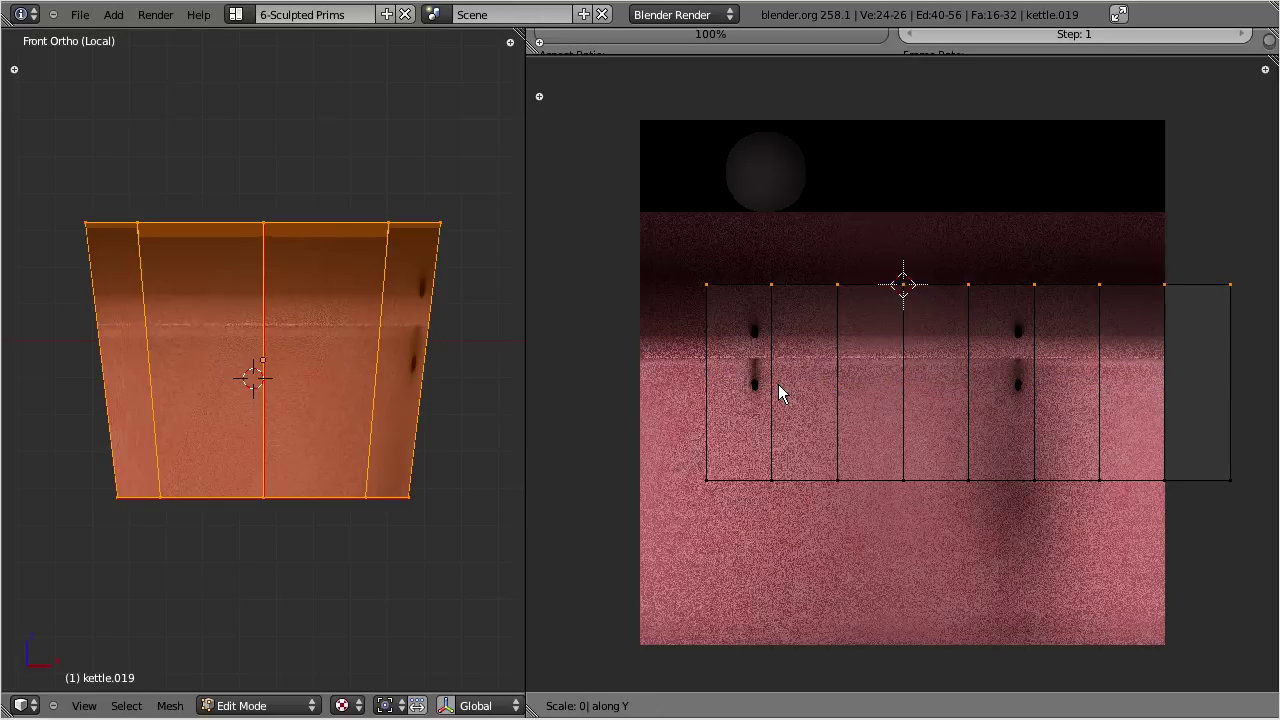
key(1)
key(Return)
- Select all kettle body UVs and move the layout onto the texture
key(a)
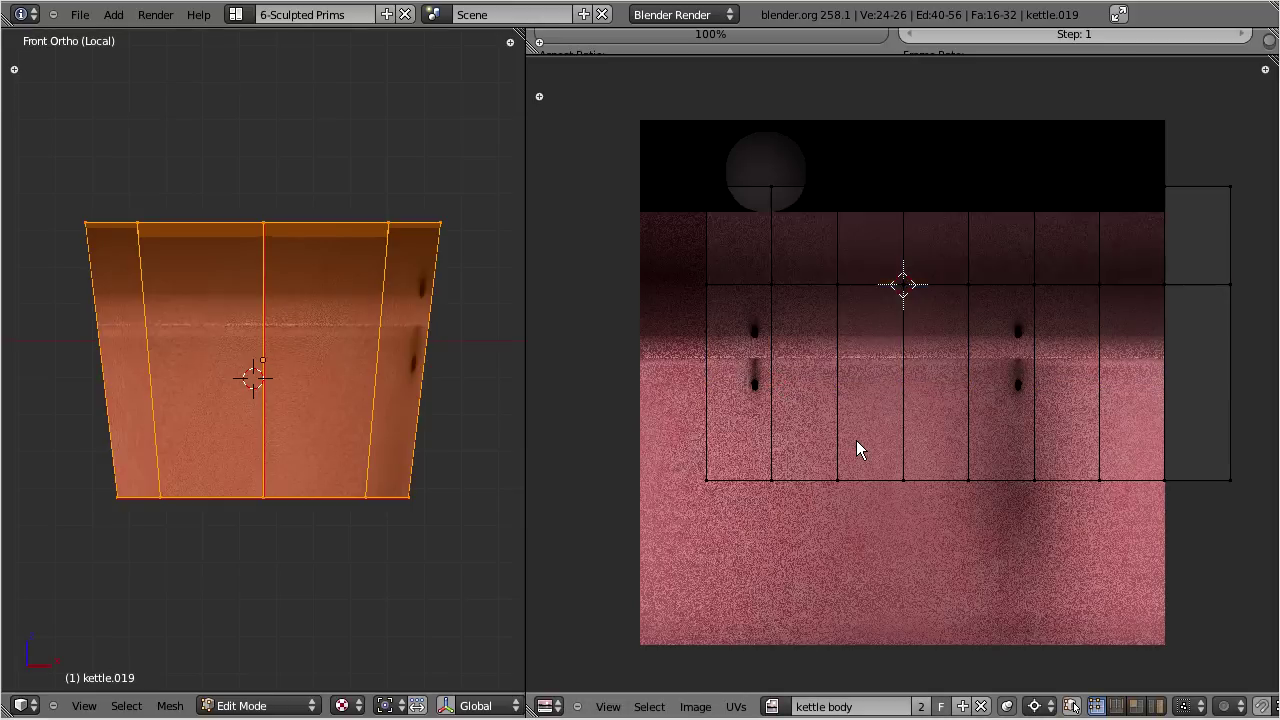
key(a)
key(g)
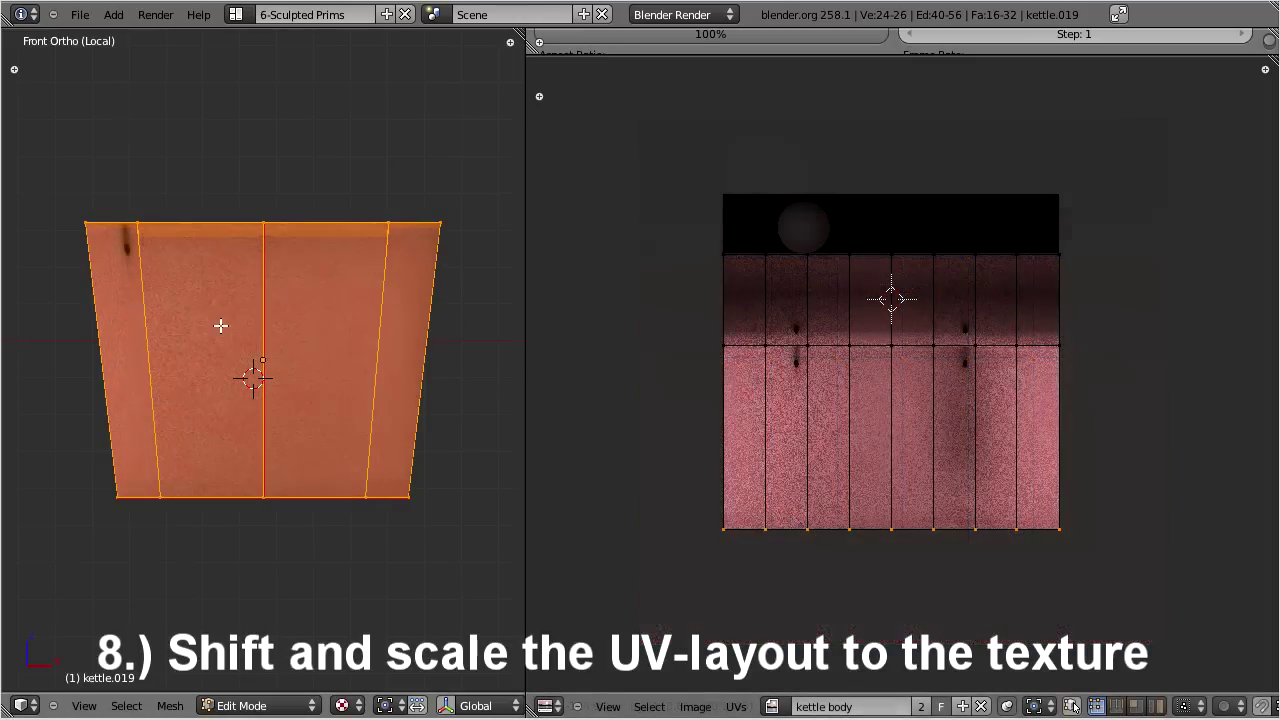
- Inspect the textured kettle body in Object Mode alongside all the other kettle sections
key(Tab)
middle_drag(223, 343, 305, 458)
scroll(305, 458, down, 4)
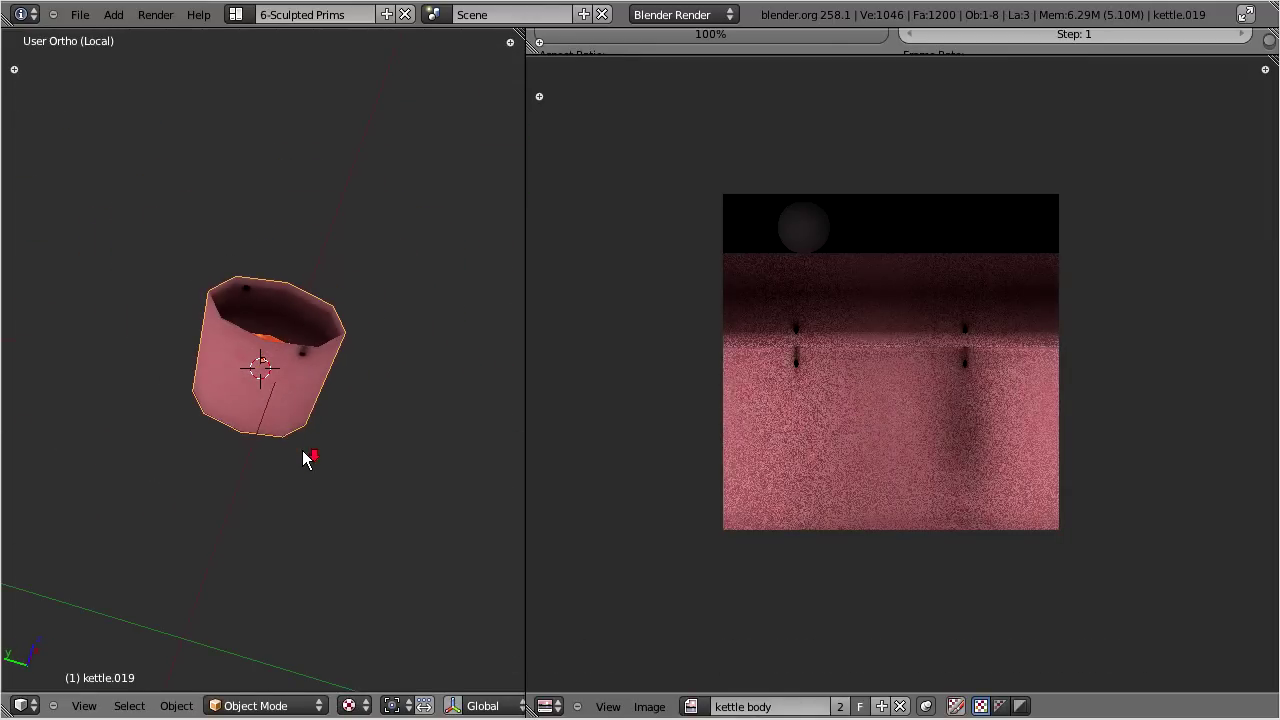
key(KP_Divide)
scroll(273, 375, up, 6)
middle_drag(259, 380, 257, 431)
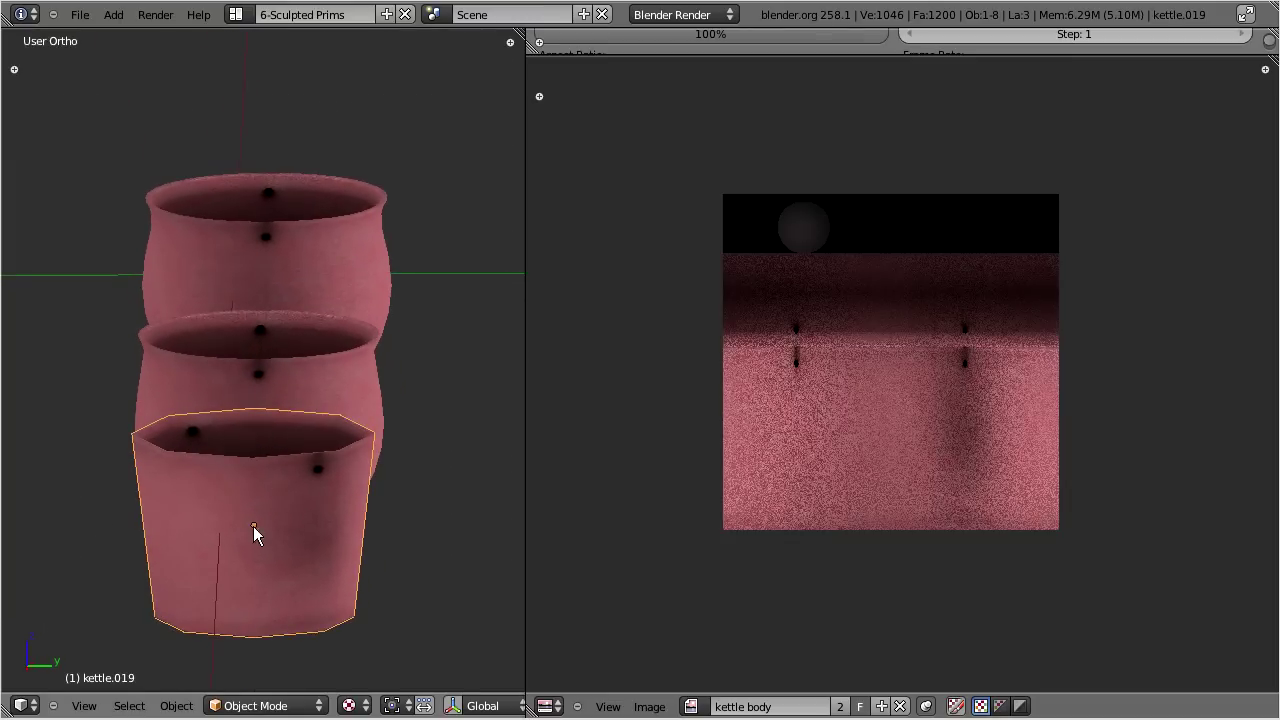
- Select the bottom section's UVs and slide them horizontally along X
key(Tab)
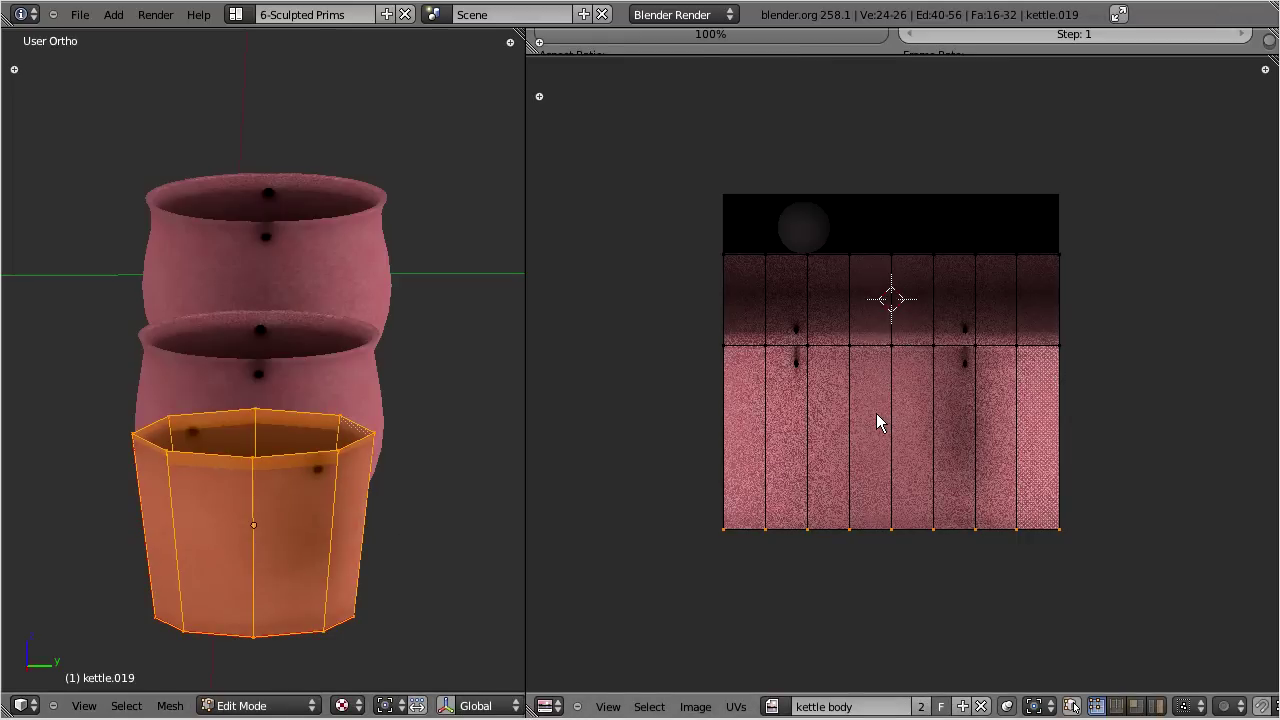
key(l)
key(g)
key(x)
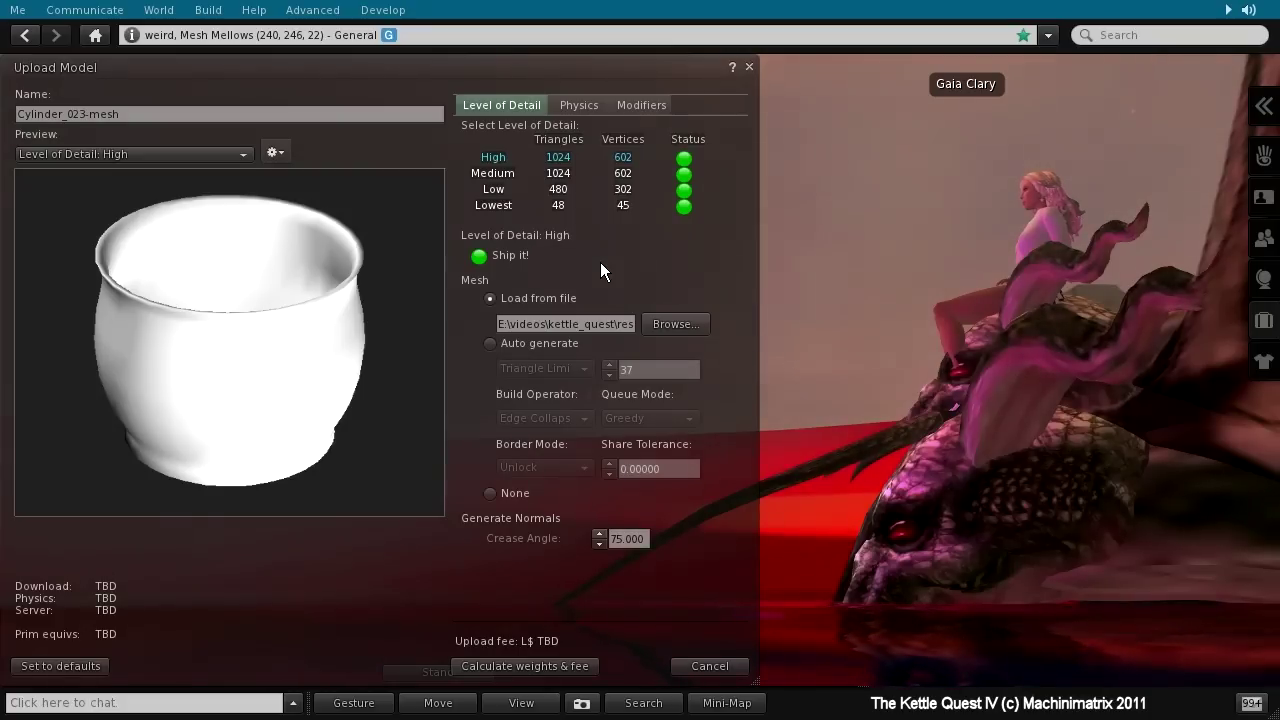
- Preview the kettle at High, Medium and Low detail, then calculate weights and the L$ 12 fee
click(509, 174)
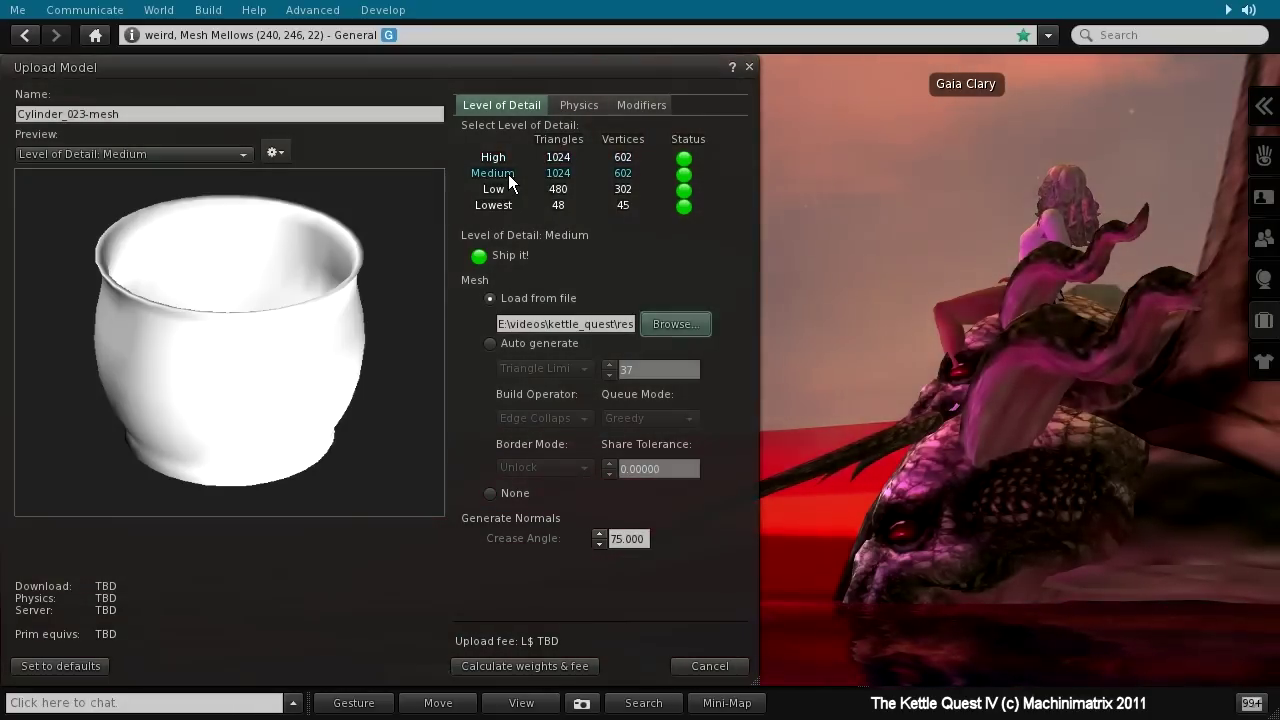
click(509, 160)
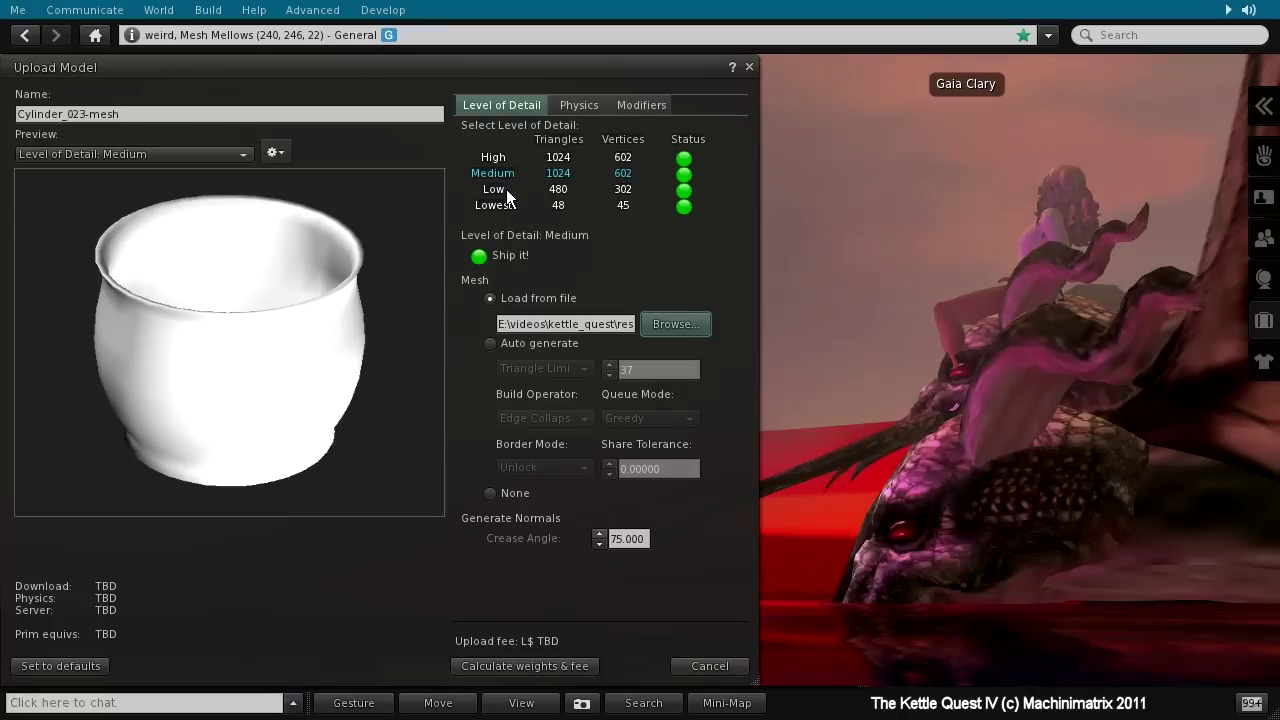
click(506, 189)
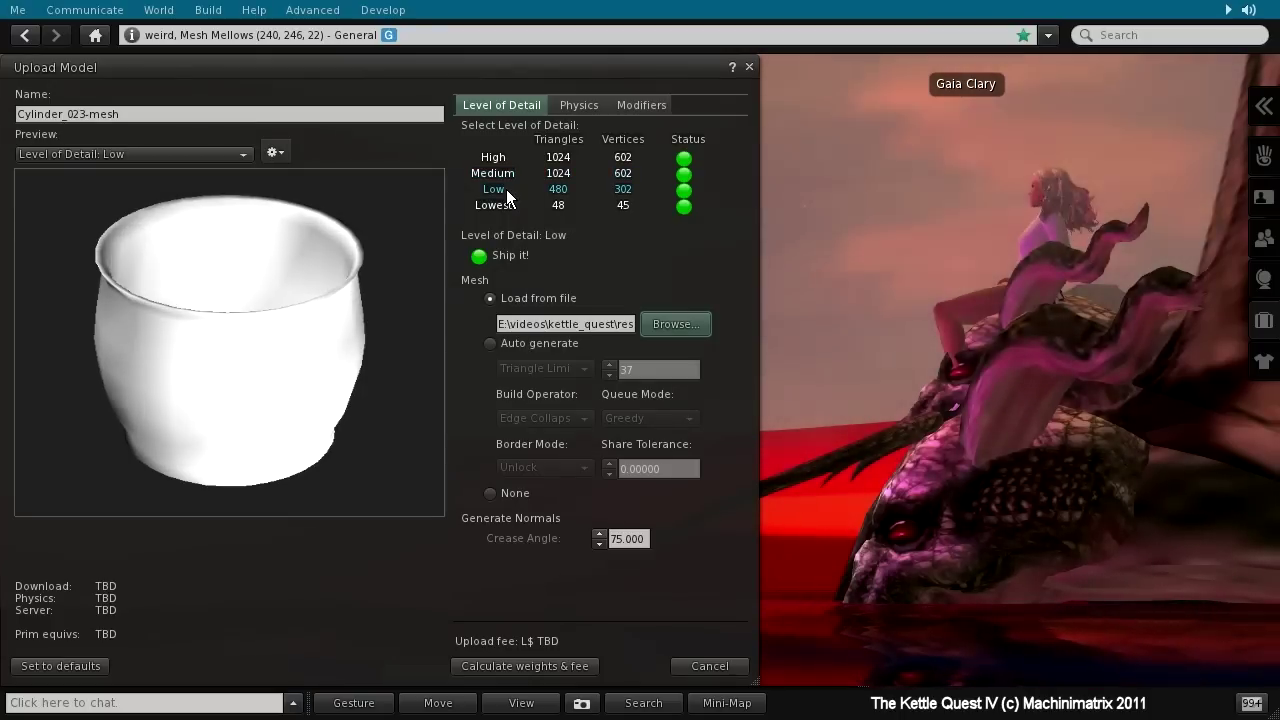
click(495, 173)
click(507, 189)
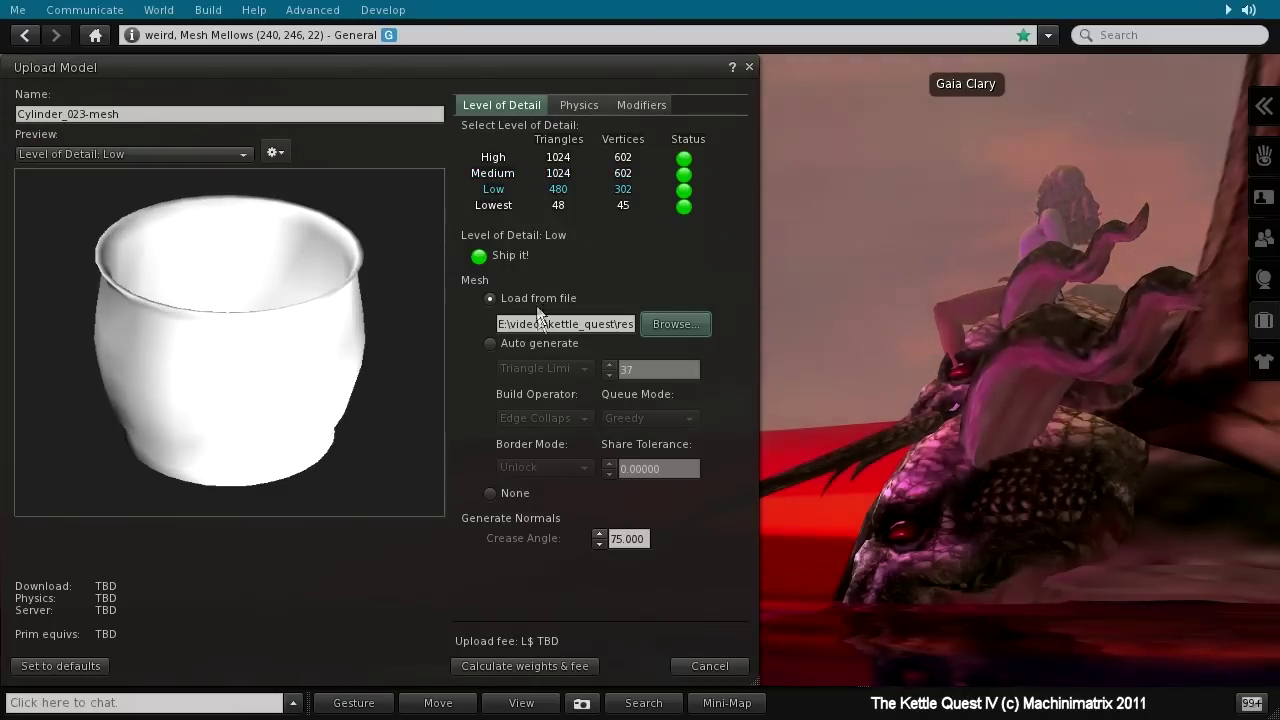
click(533, 667)
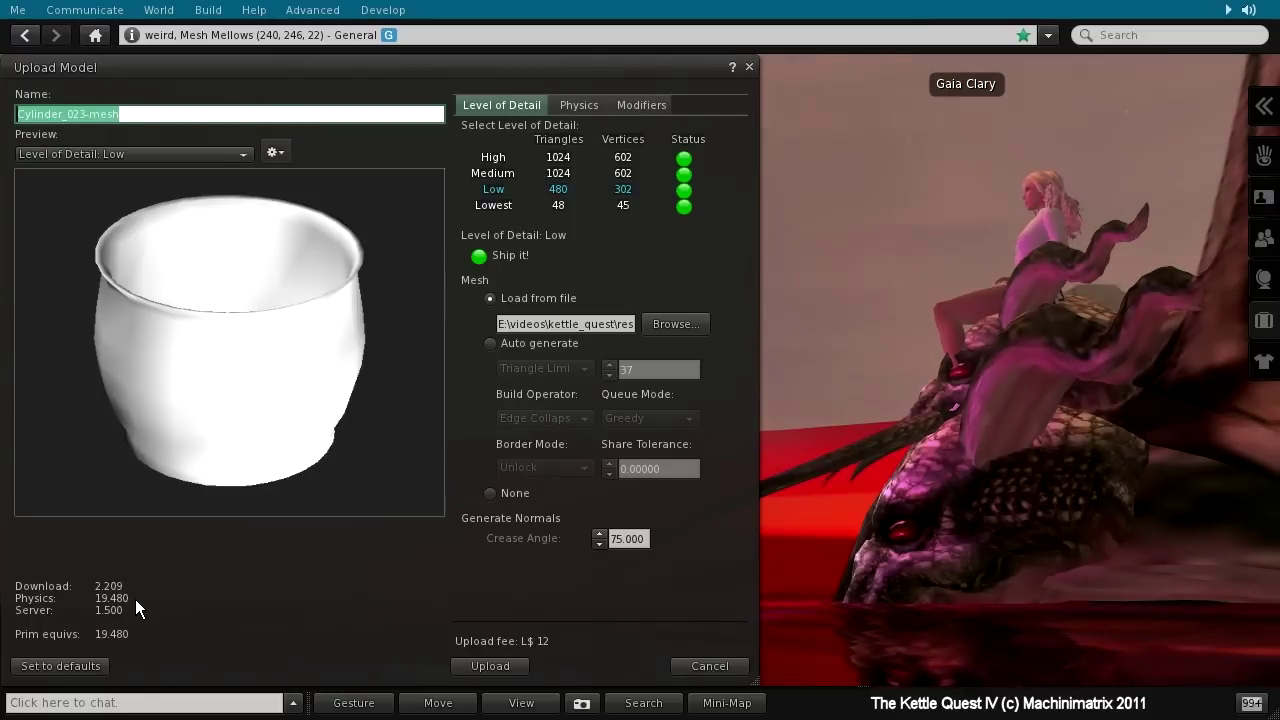
- Build physics from the Lowest LOD, analyze, simplify to one hull, and recalculate the weight to 1.320
click(580, 105)
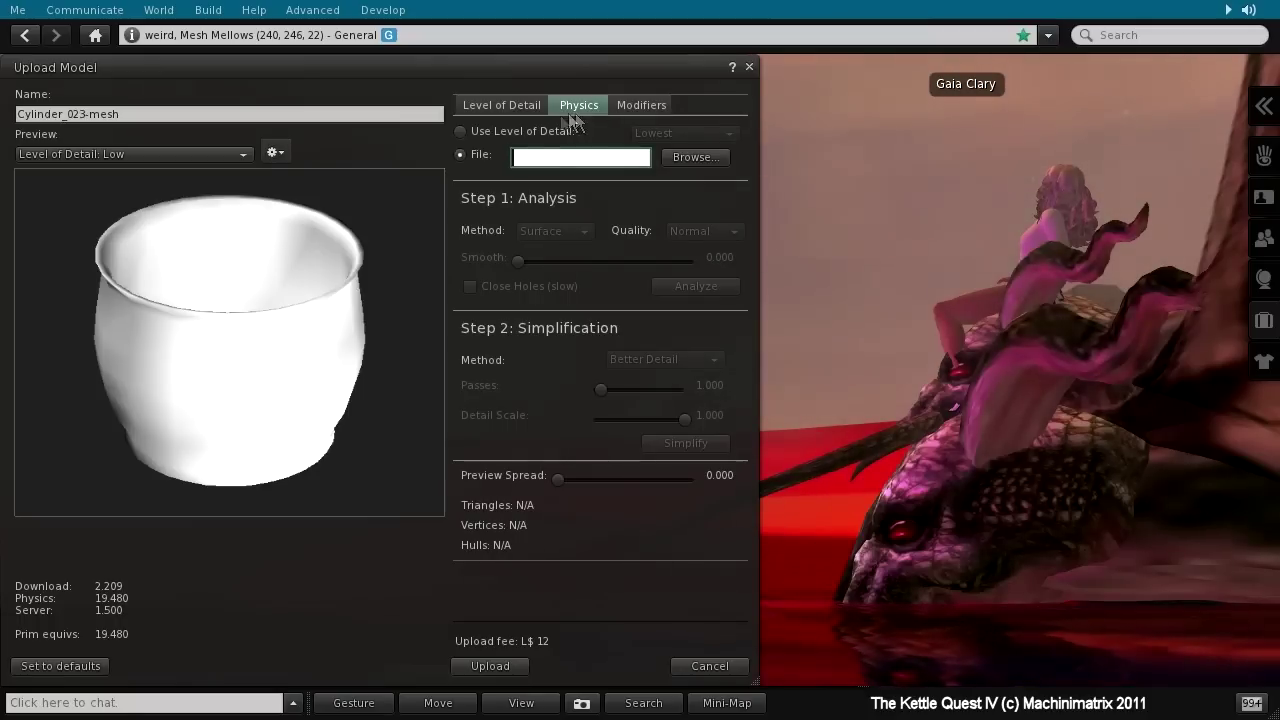
click(462, 132)
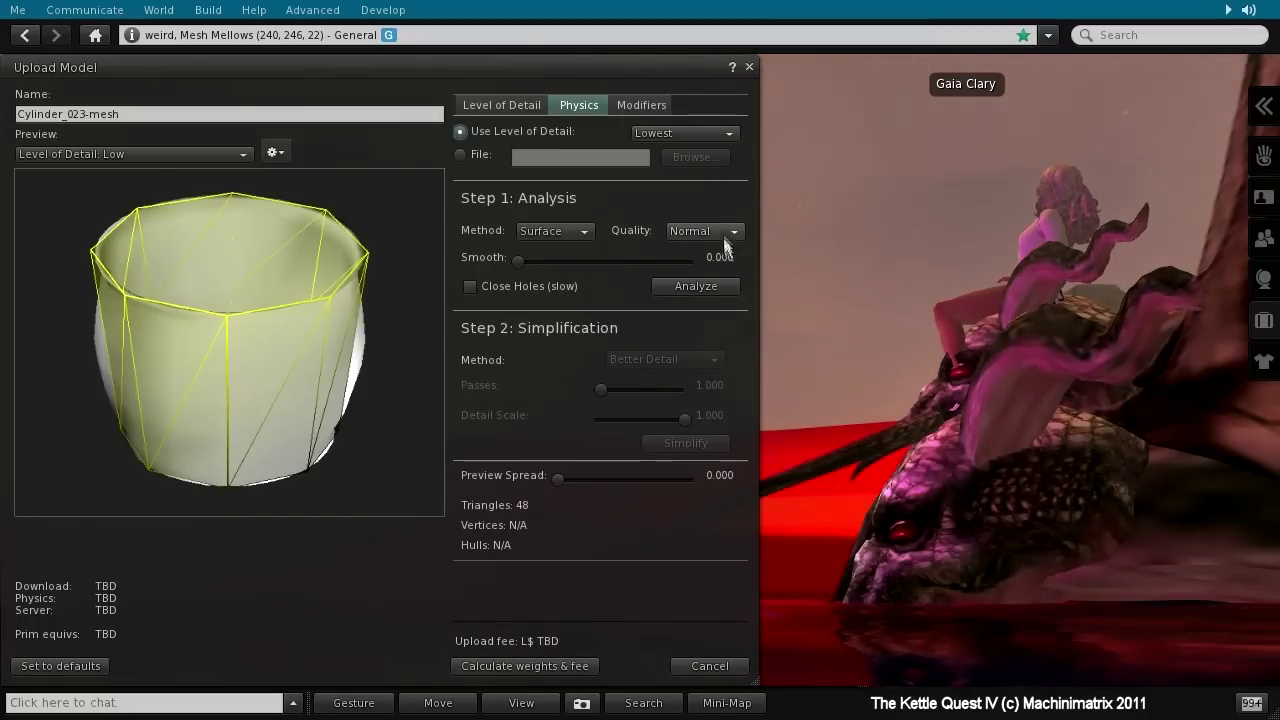
click(724, 287)
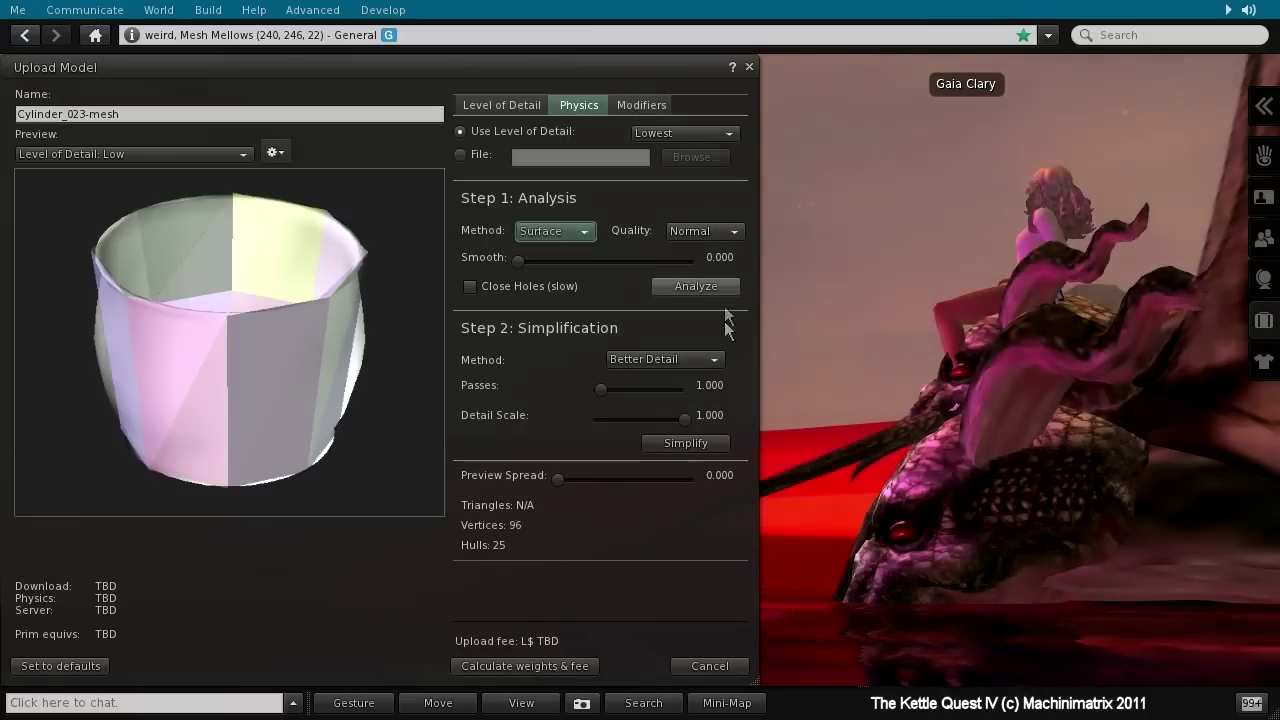
click(719, 440)
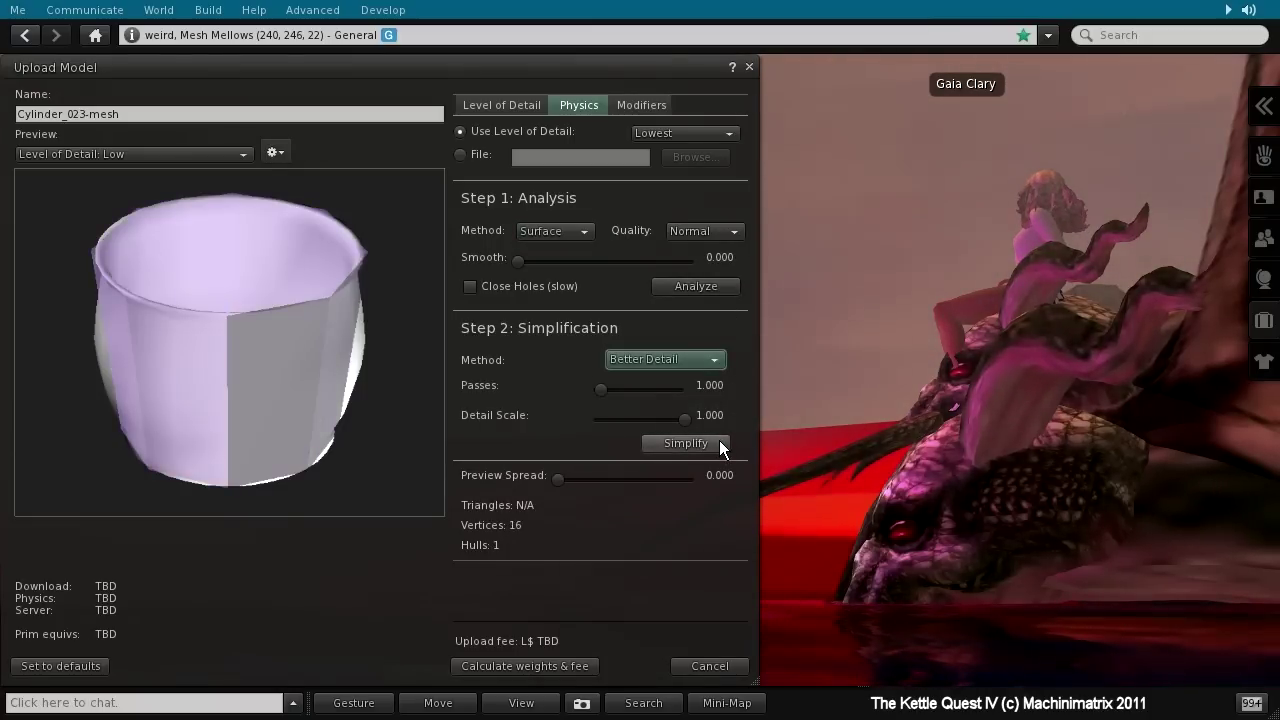
click(580, 667)
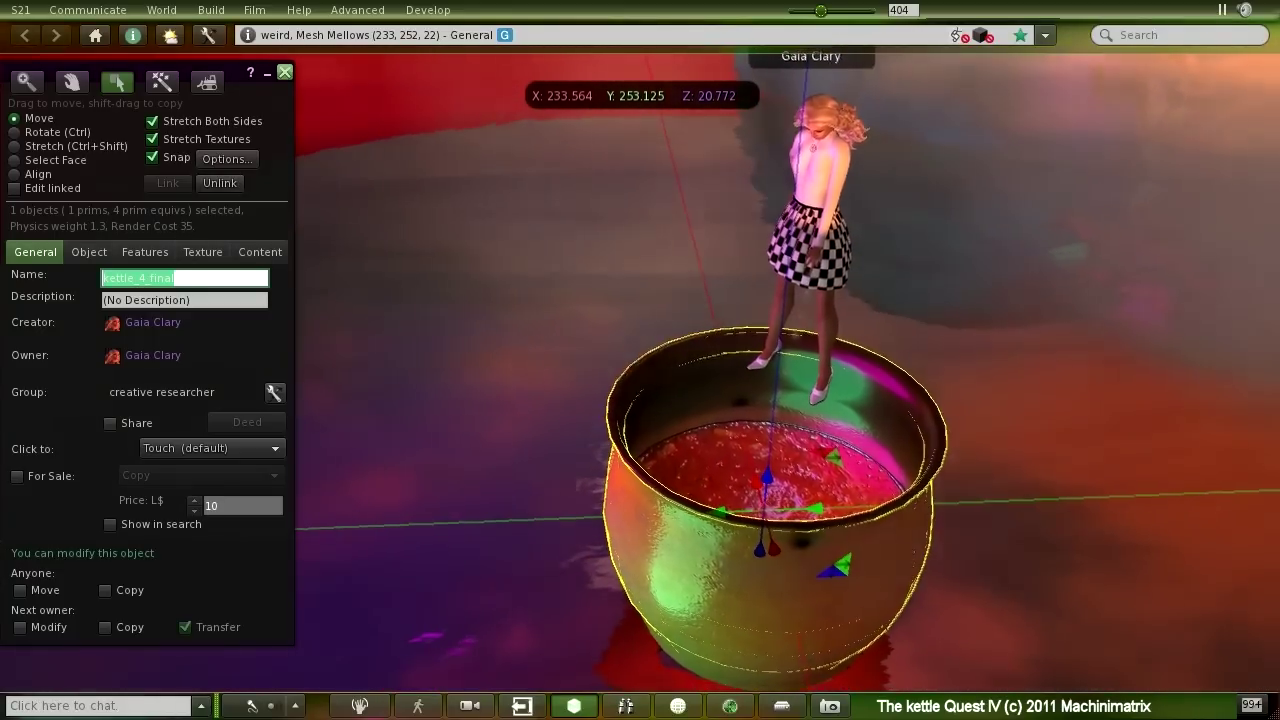
- Check the kettle's physics shape type list, then re-run Analyze and recalculate weights and fee
click(145, 251)
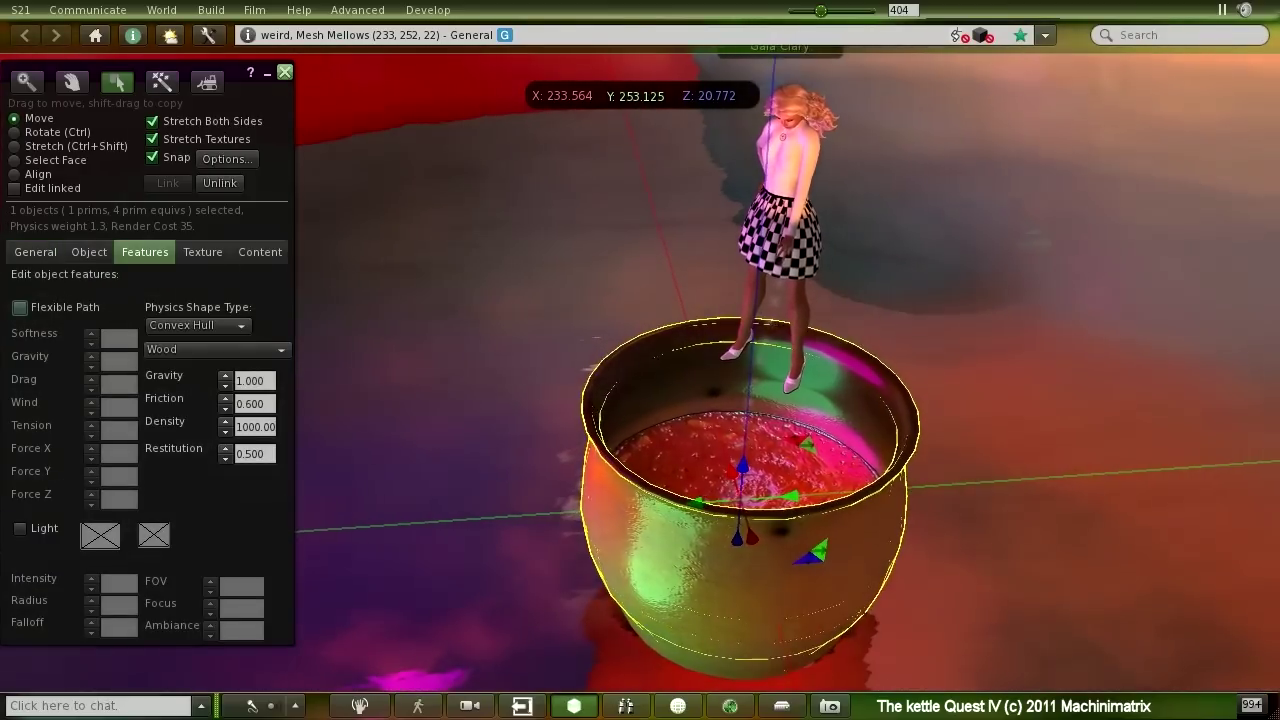
click(197, 325)
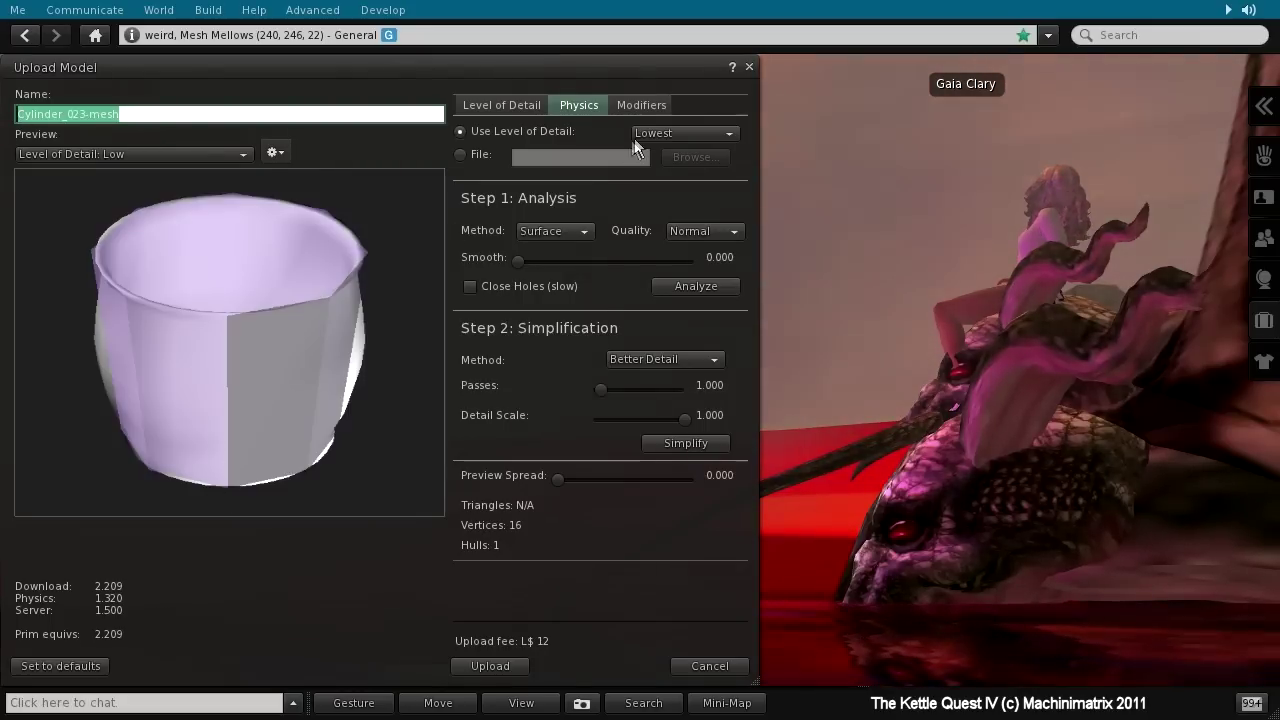
click(712, 287)
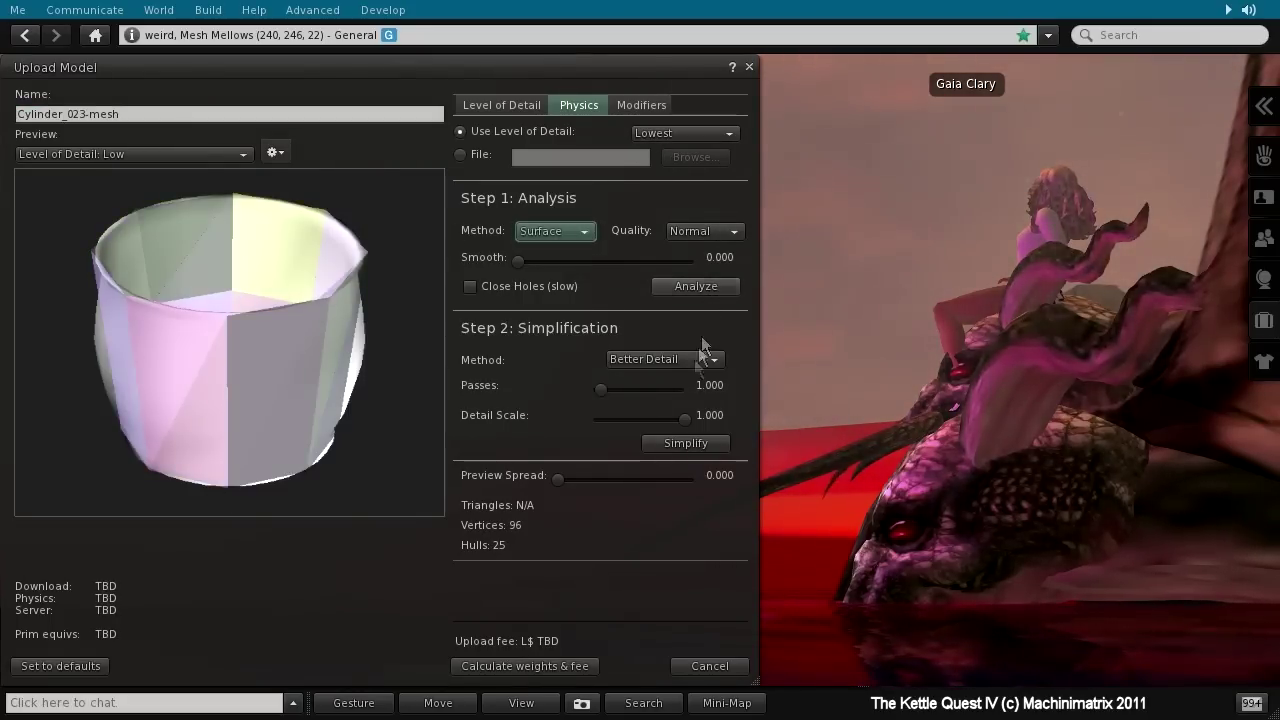
click(556, 666)
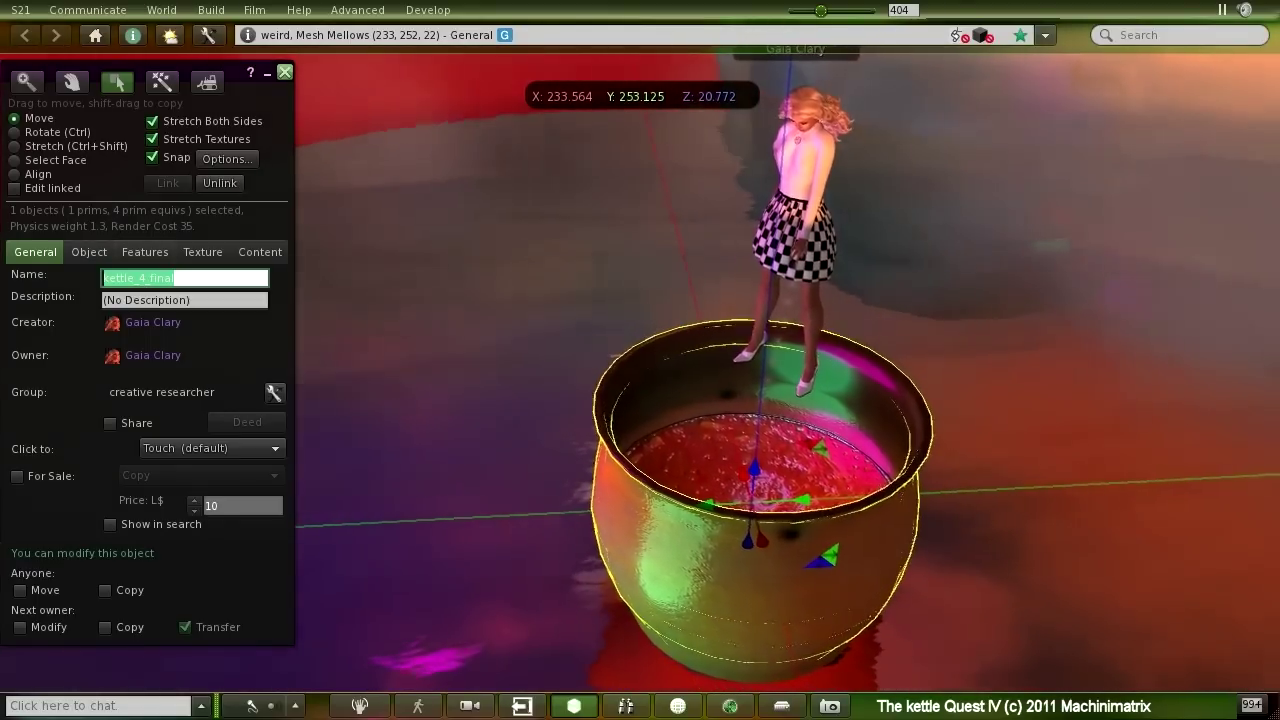
- Change kettle_4_final's Physics Shape Type from Convex Hull to Prim on the Features tab
click(145, 251)
click(197, 325)
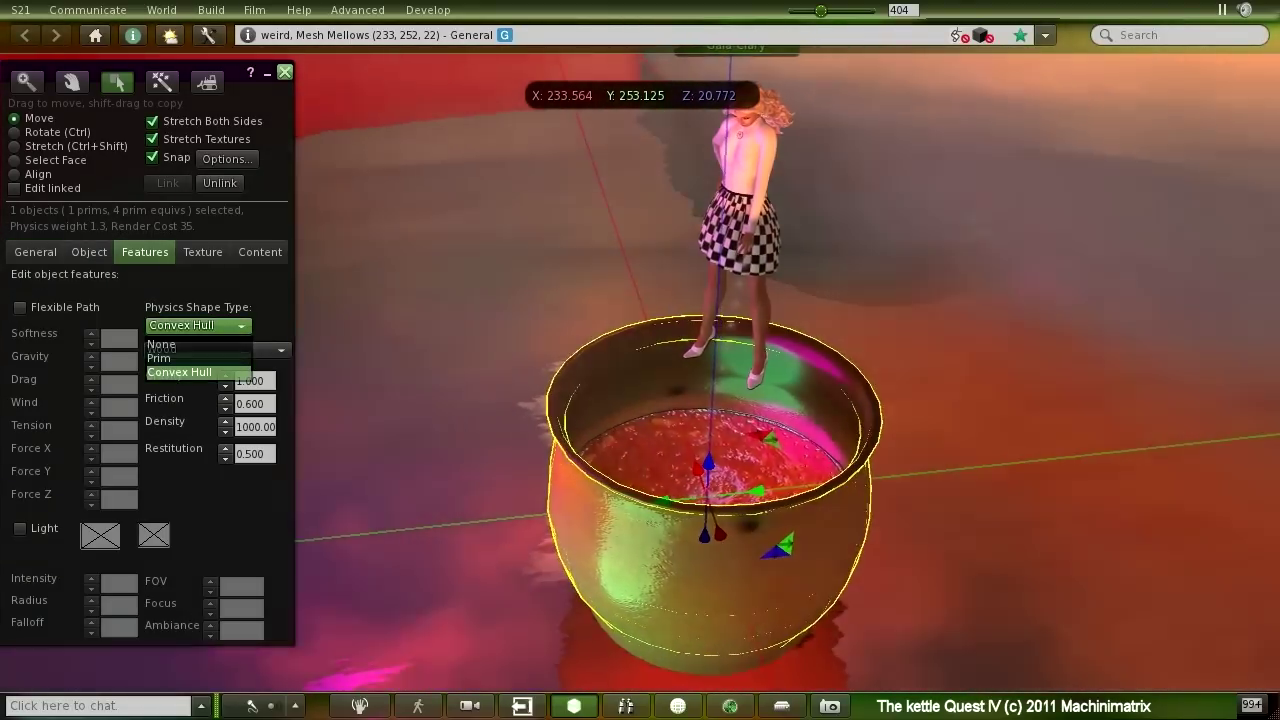
click(158, 358)
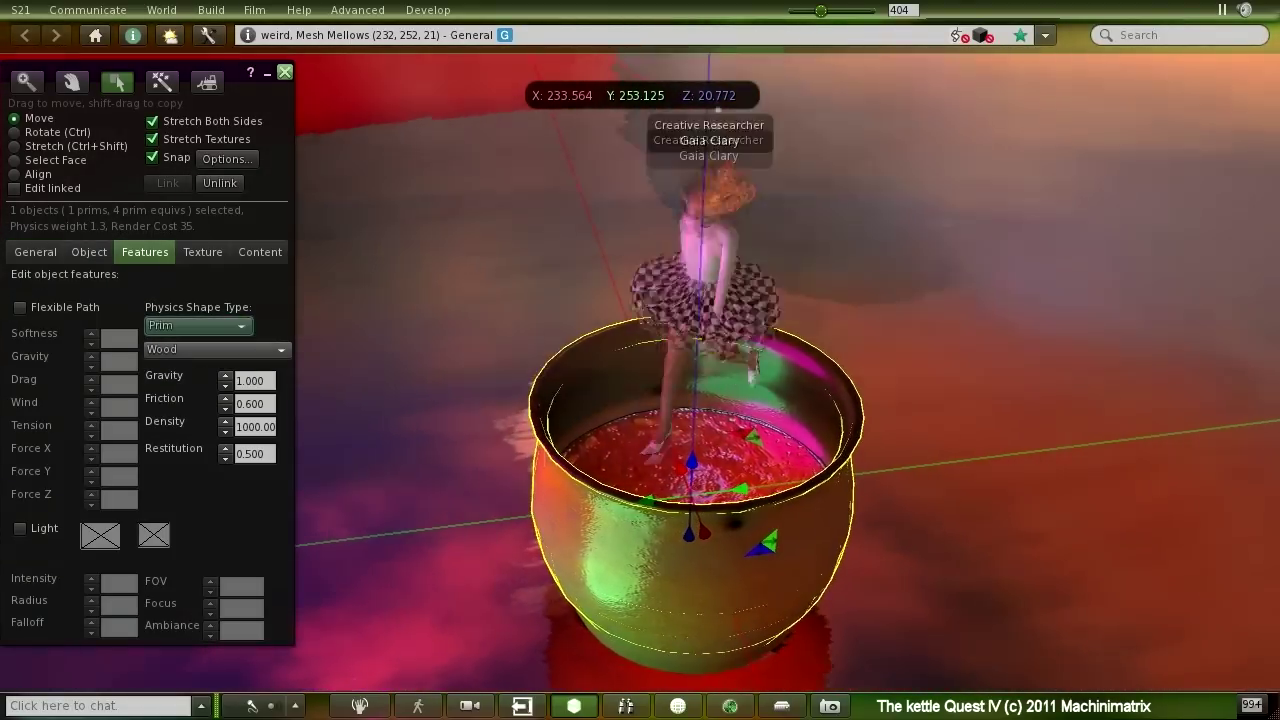